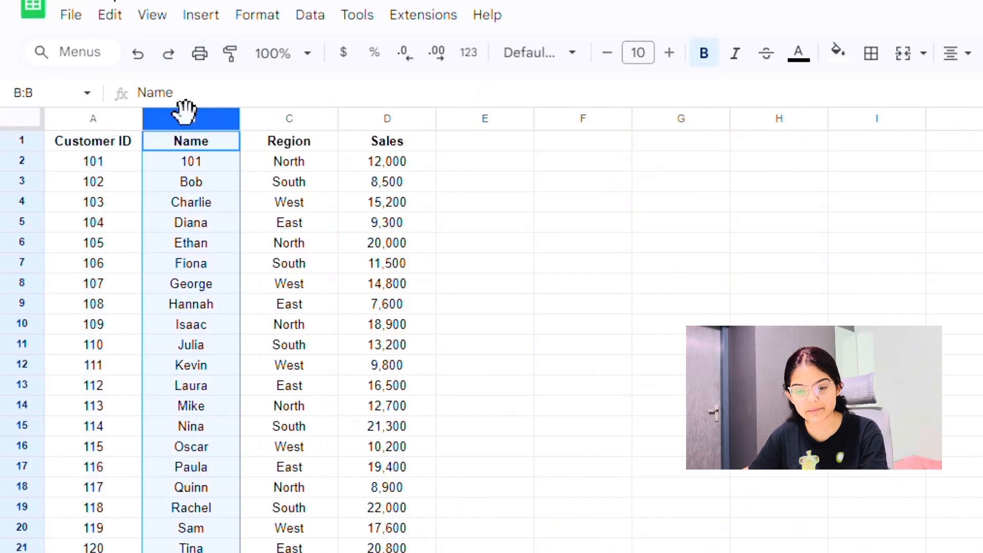
# Review the Region and Sales columns of the customer table and the list of lookup tasks in G1:G4.
pyautogui.click(272, 118)
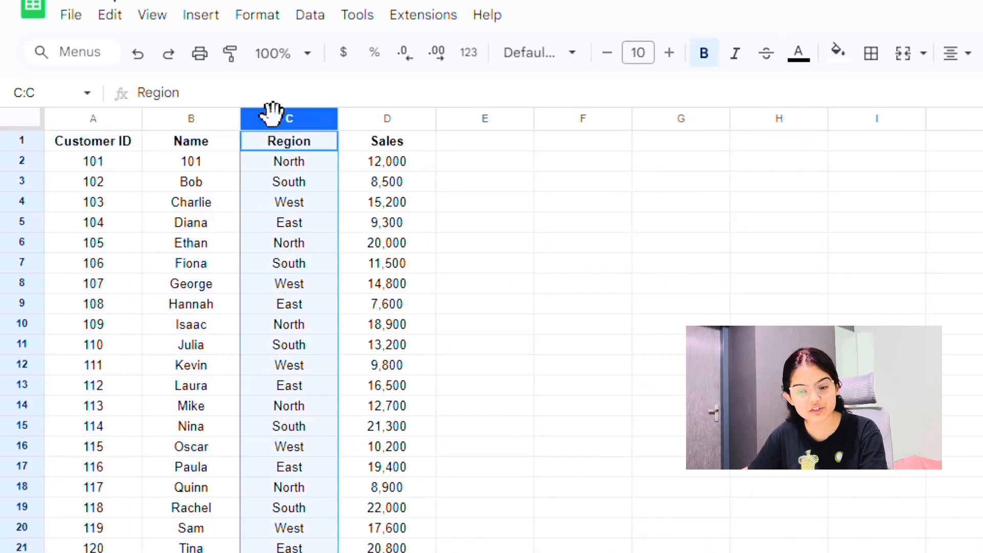
pyautogui.click(387, 117)
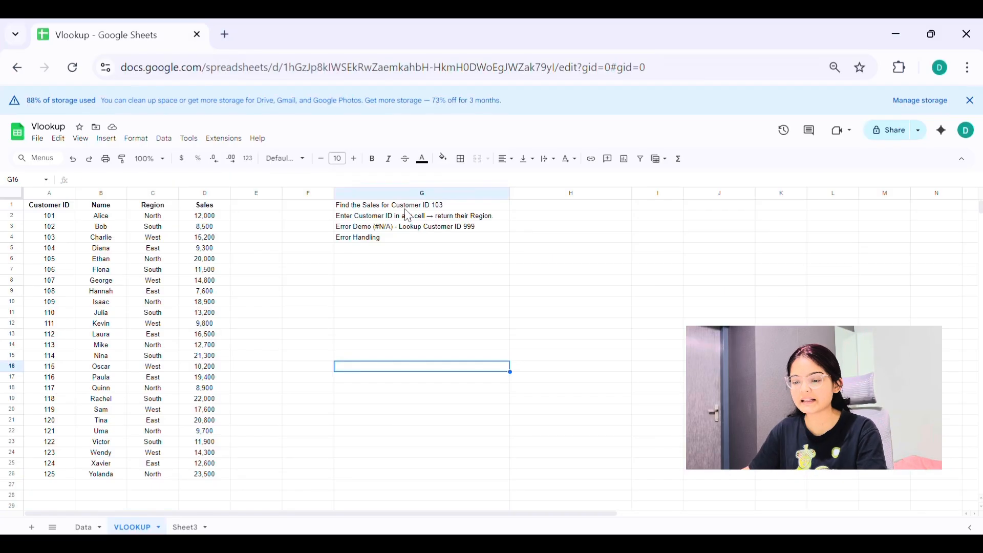
pyautogui.moveTo(406, 207); pyautogui.dragTo(408, 243)
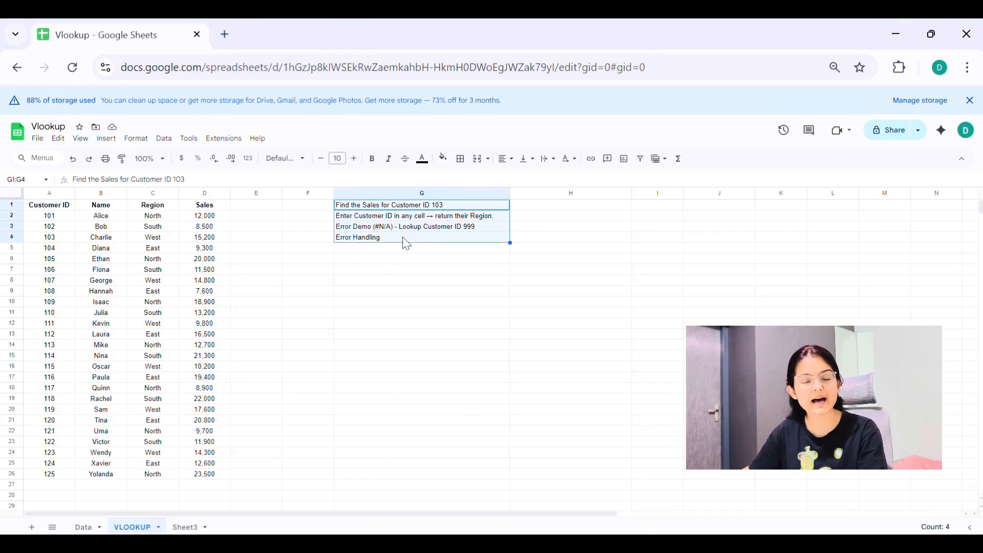
pyautogui.click(394, 207)
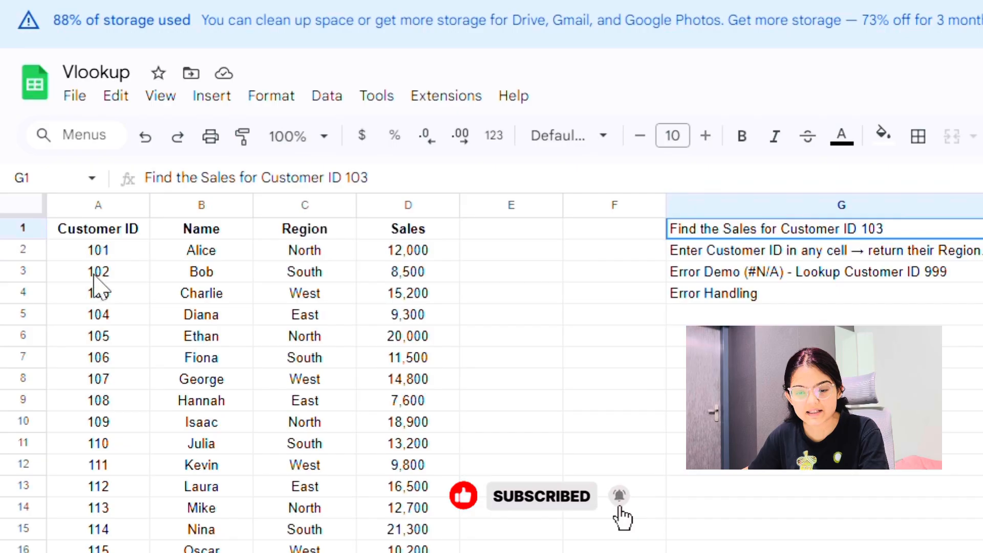
# Locate the customer requested in G1 within the Customer ID column and trace row 4 across to its Sales value.
pyautogui.click(102, 201)
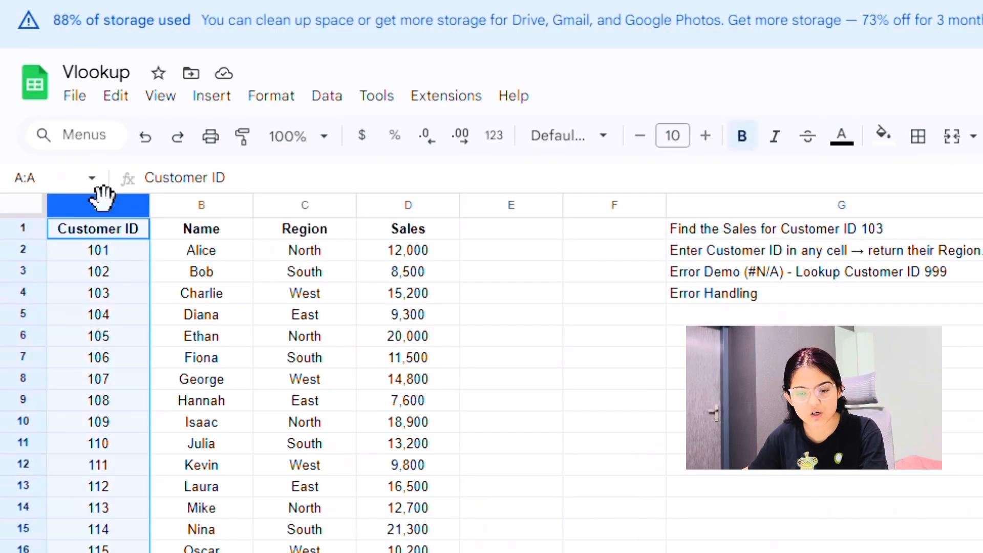
pyautogui.click(114, 251)
pyautogui.click(111, 271)
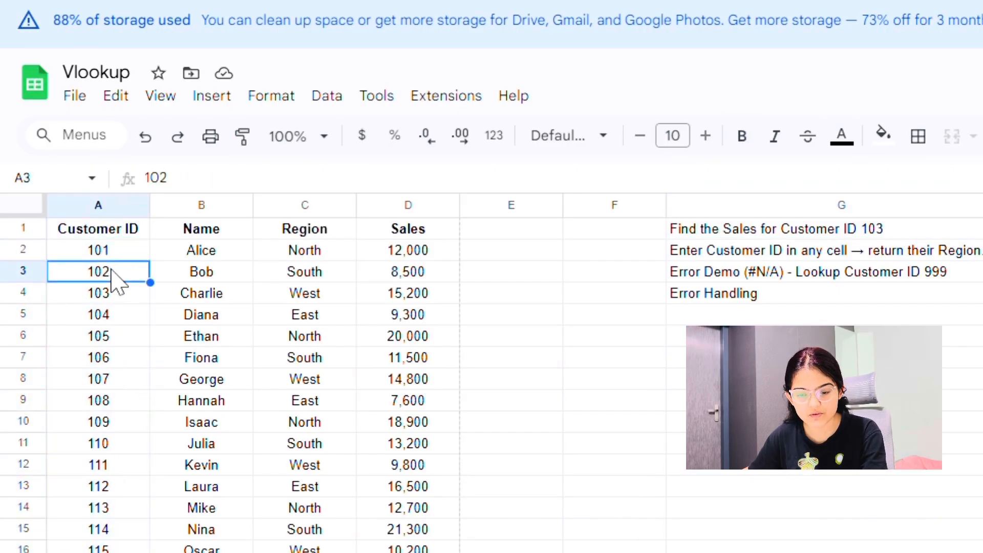
pyautogui.click(107, 293)
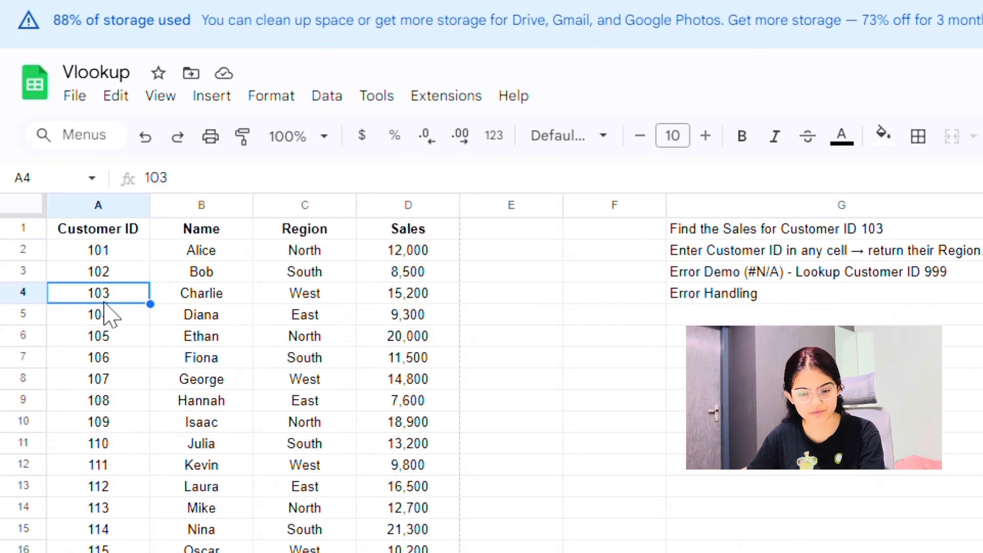
pyautogui.click(749, 230)
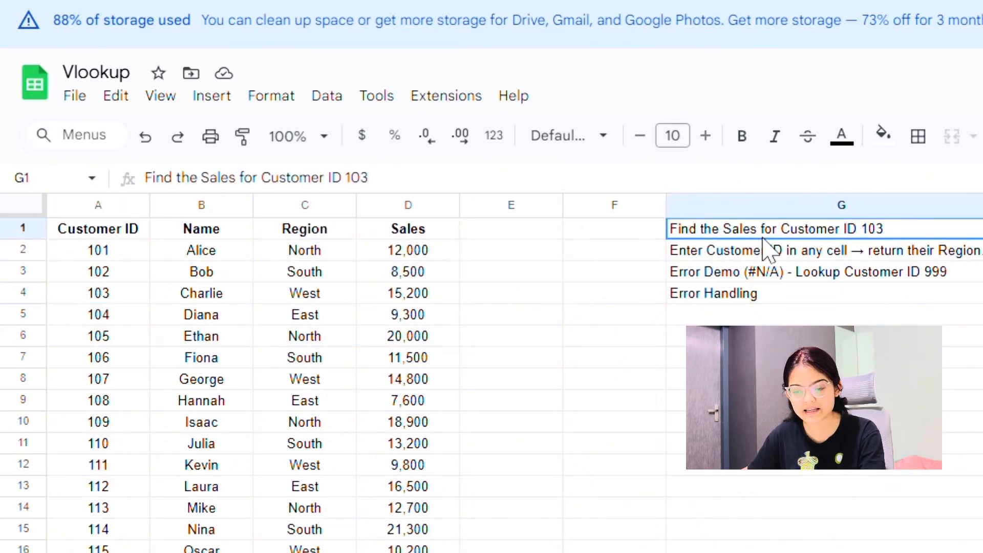
pyautogui.click(113, 296)
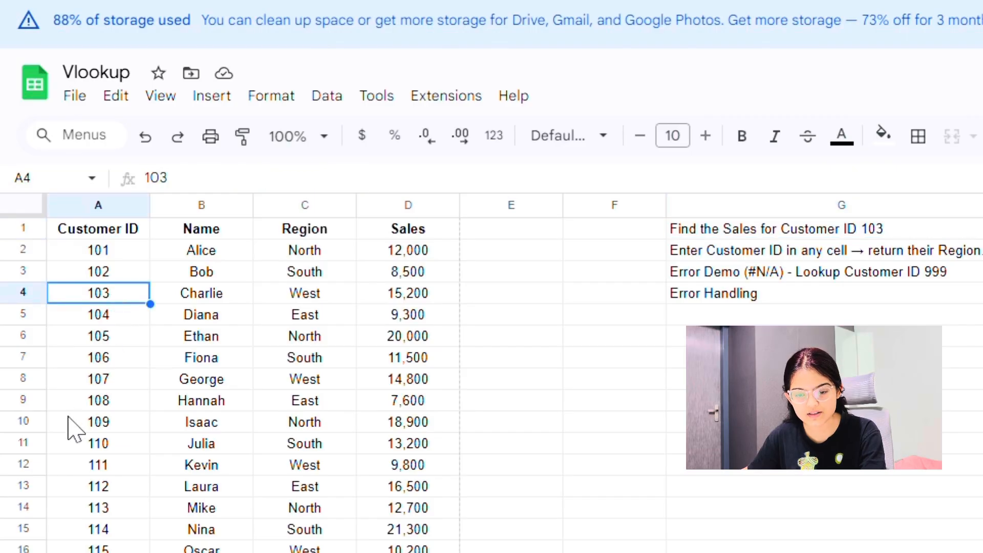
pyautogui.press('Right')
pyautogui.press('Right')
pyautogui.press('Right')
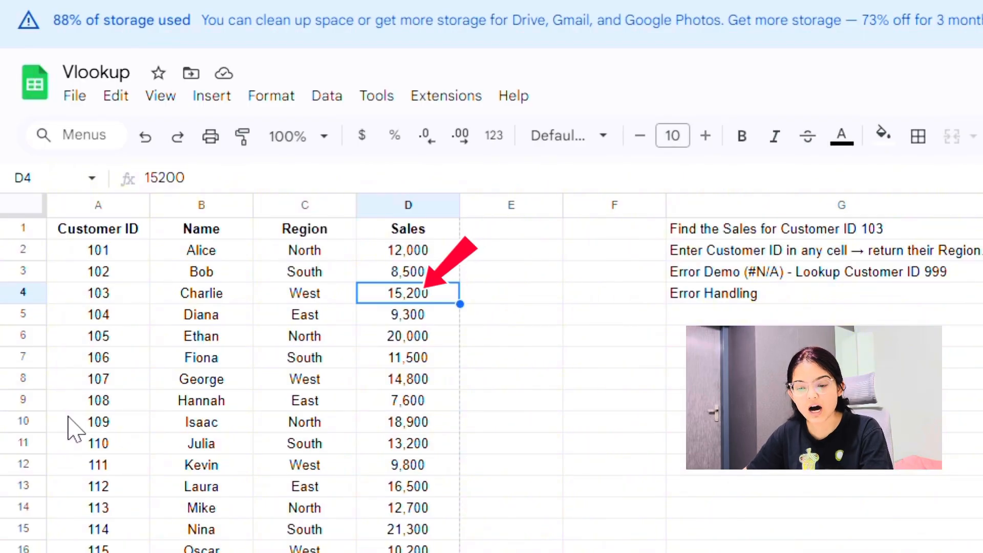
pyautogui.press('Left')
pyautogui.press('Left')
pyautogui.press('Left')
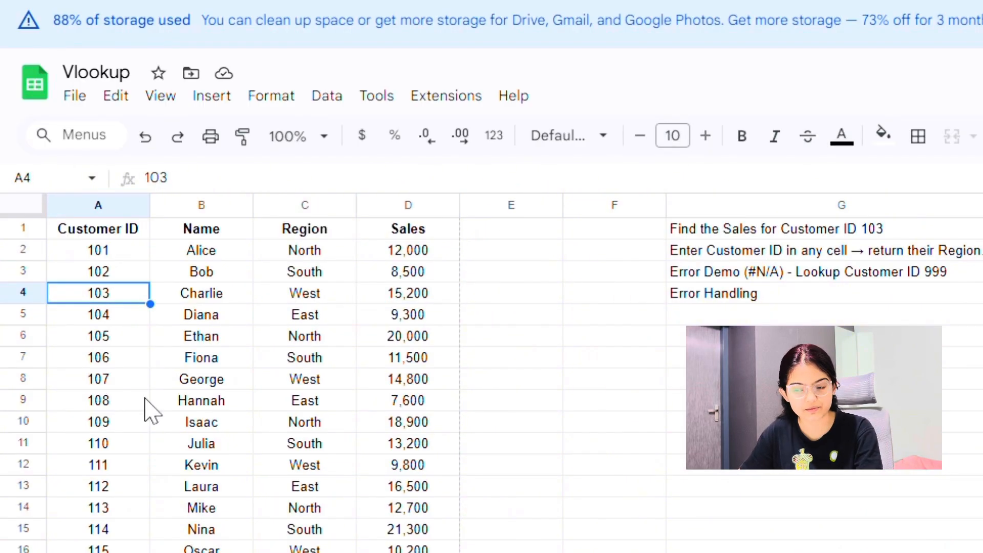
# Start a VLOOKUP formula in H1 with cell A4 as the search key.
pyautogui.click(683, 250)
pyautogui.write('=')
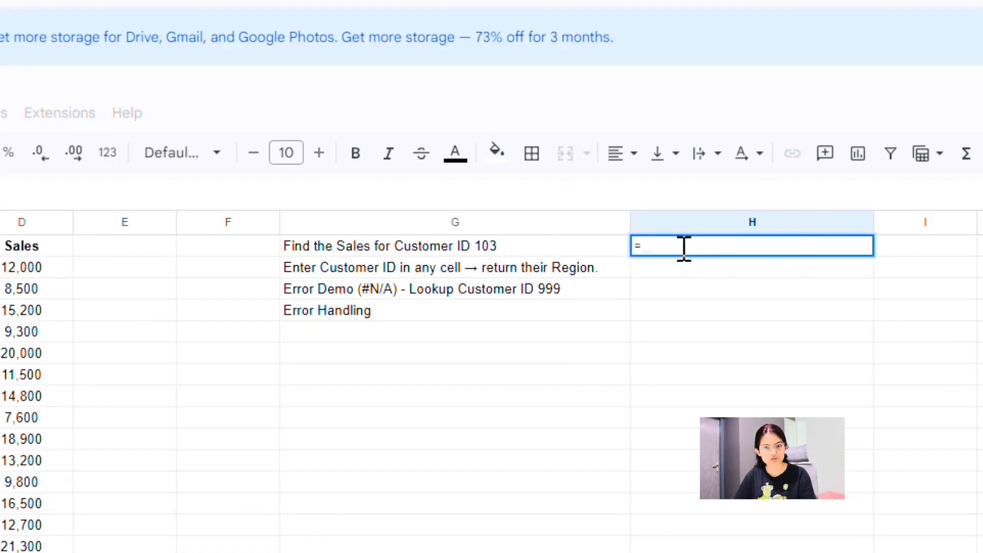
pyautogui.write('vlook')
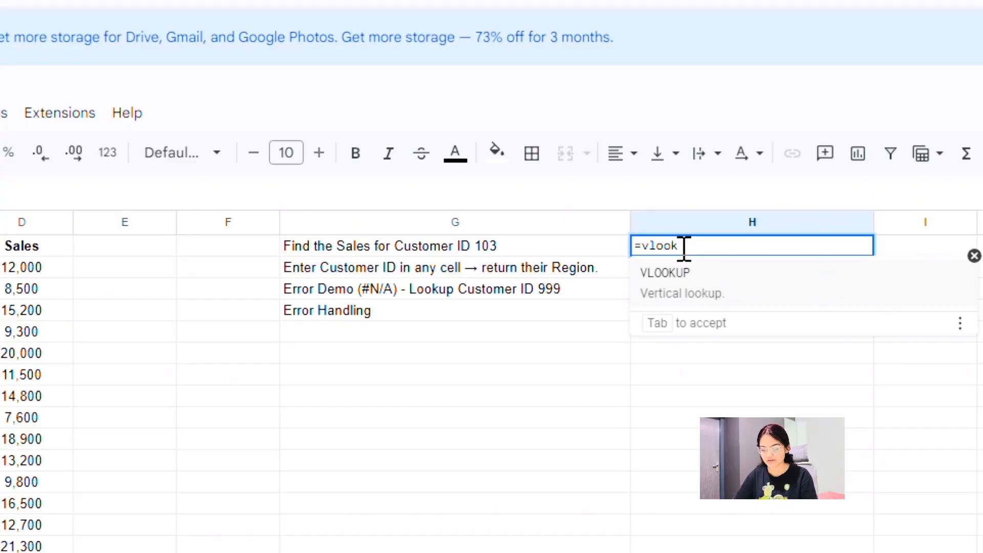
pyautogui.press('Tab')
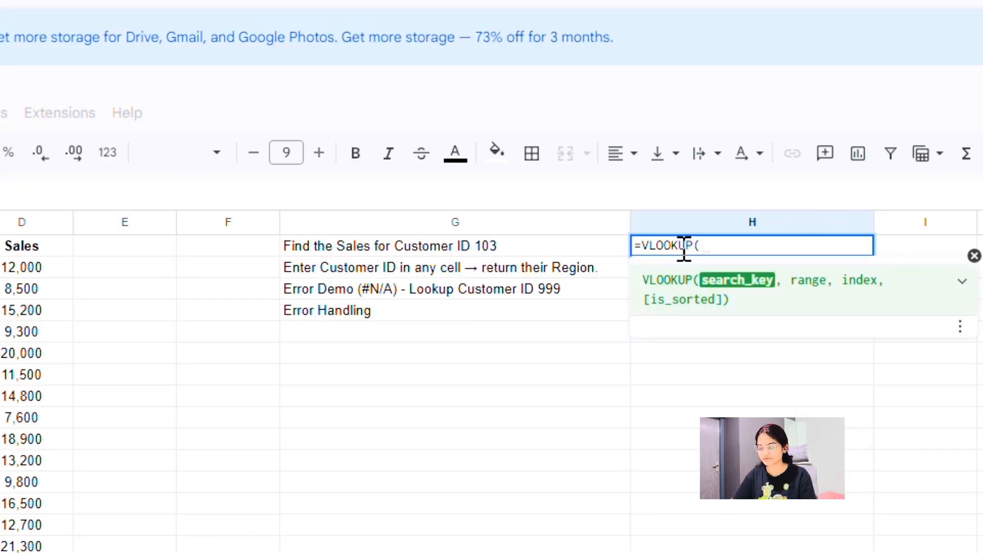
pyautogui.click(744, 287)
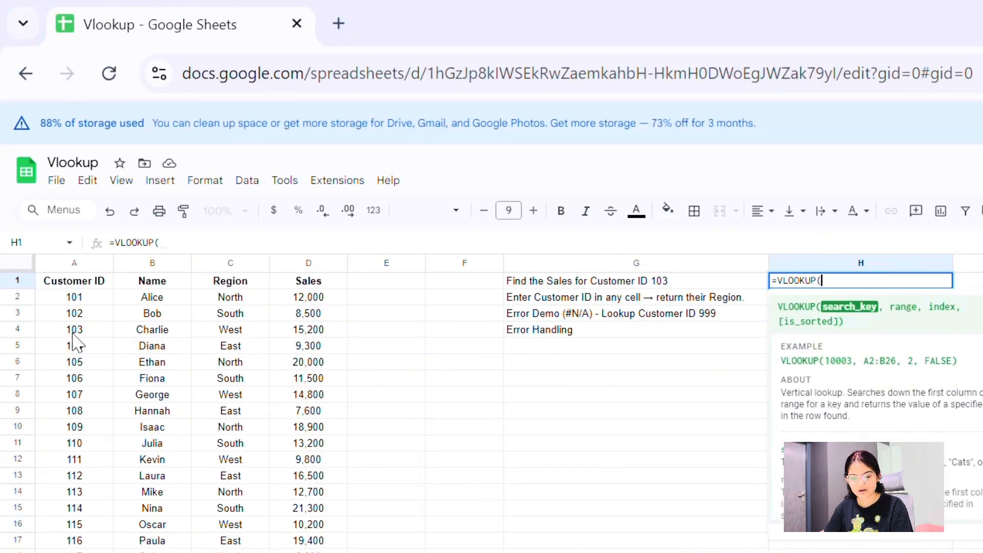
pyautogui.click(73, 333)
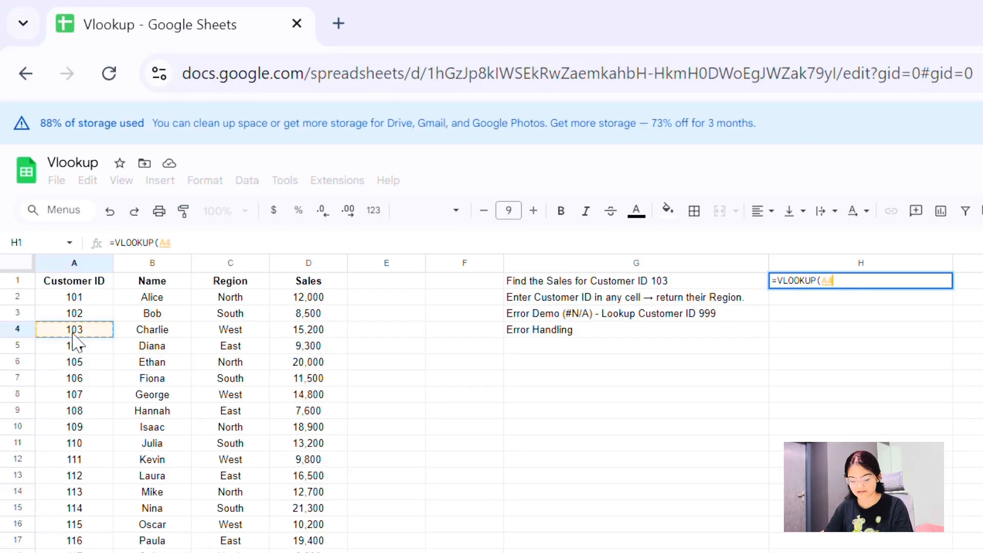
pyautogui.write(',')
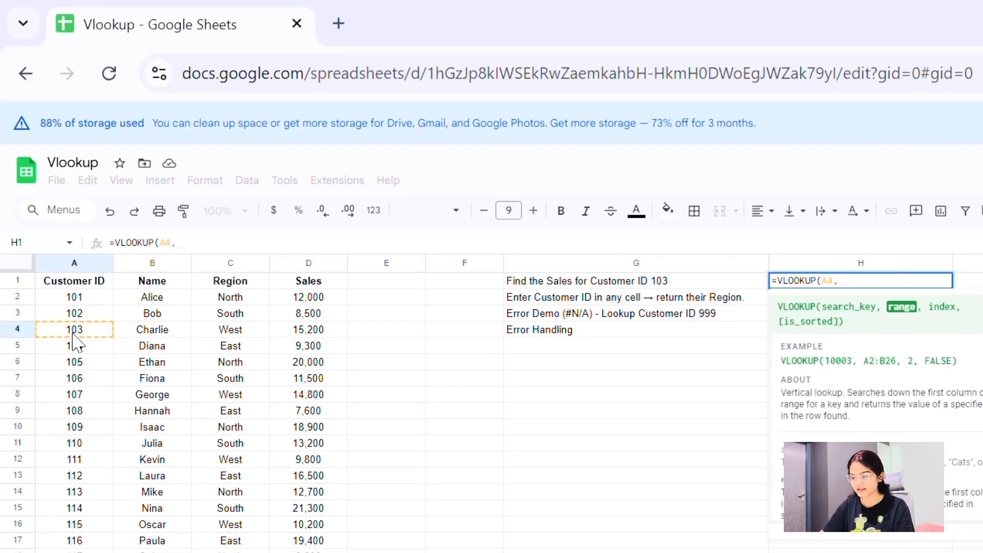
# Set the lookup range of the H1 formula to columns A:D.
pyautogui.doubleClick(895, 312)
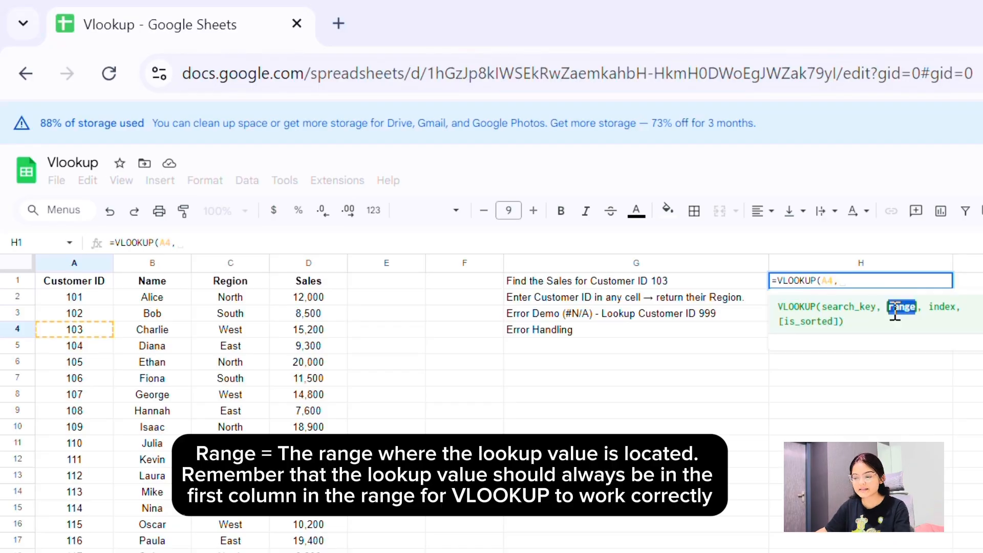
pyautogui.click(66, 264)
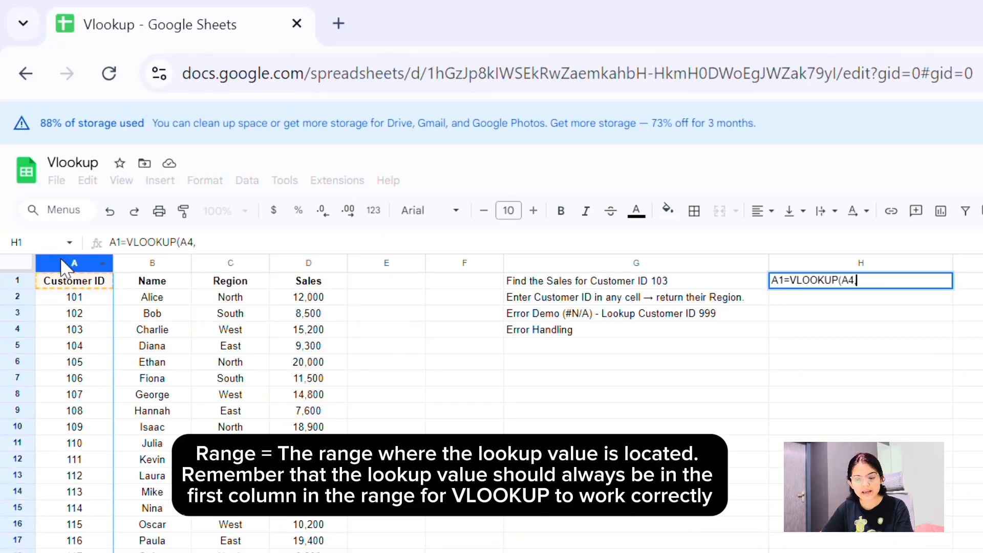
pyautogui.hotkey('shift', 'Right')
pyautogui.hotkey('shift', 'Right')
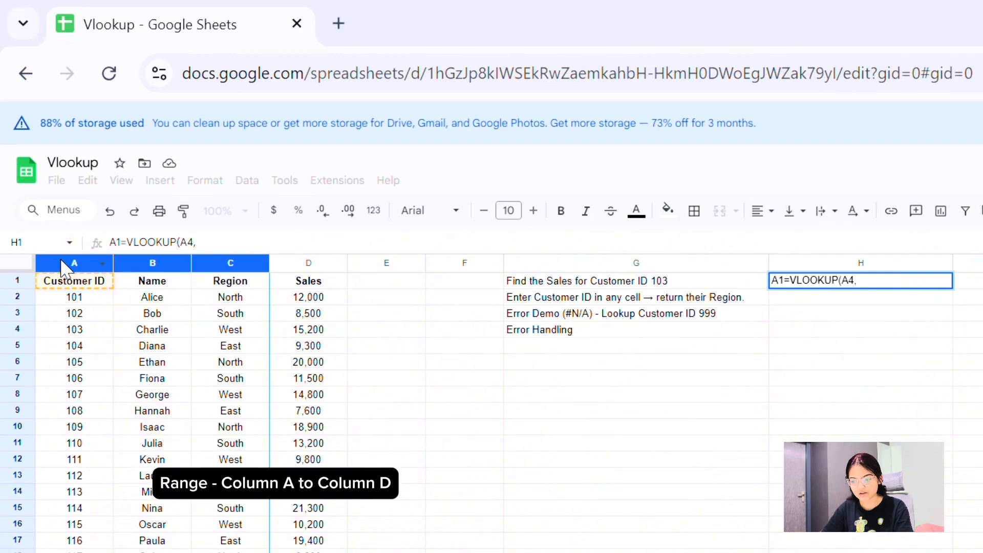
pyautogui.hotkey('shift', 'Right')
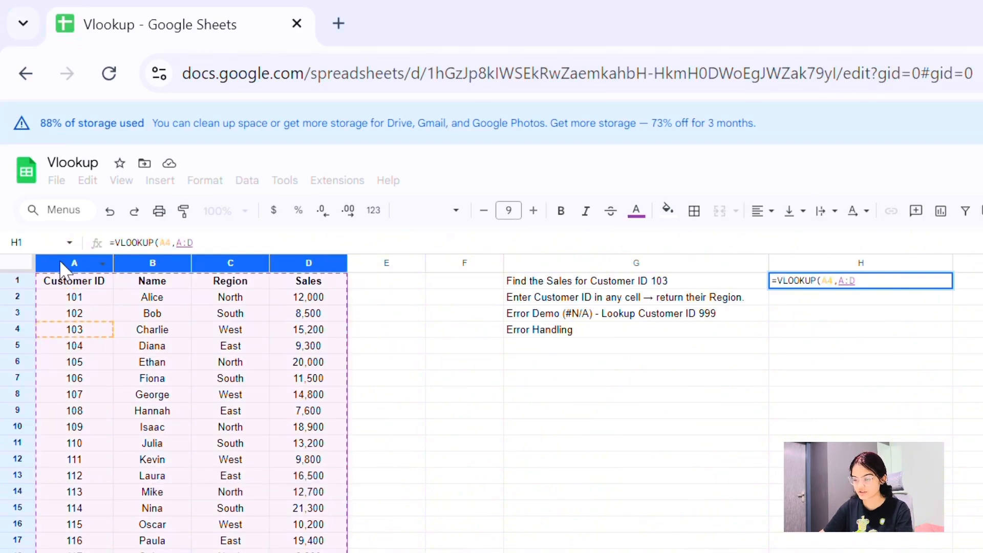
pyautogui.write(',')
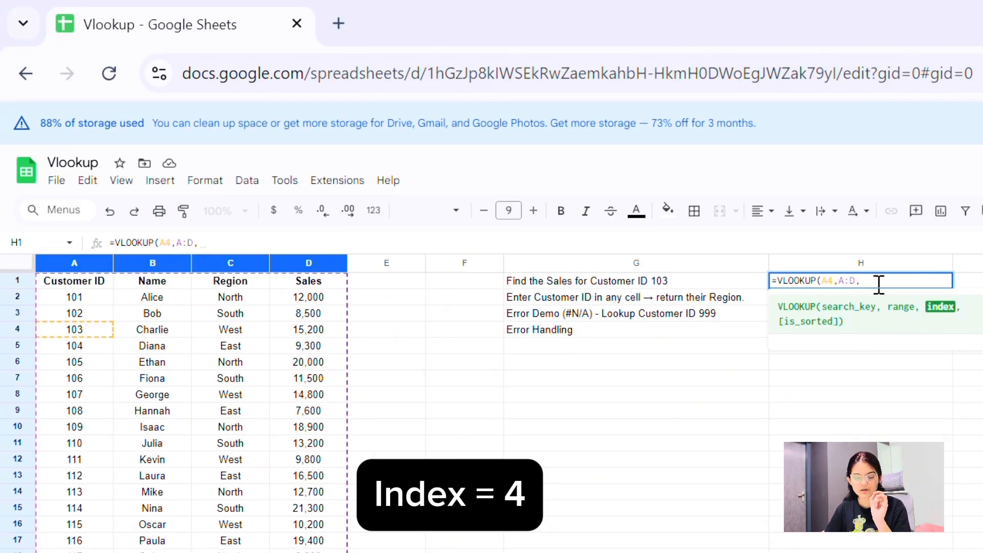
# Complete the H1 formula with column index 4 and FALSE for an exact match, and dismiss the autofill suggestion.
pyautogui.write('4')
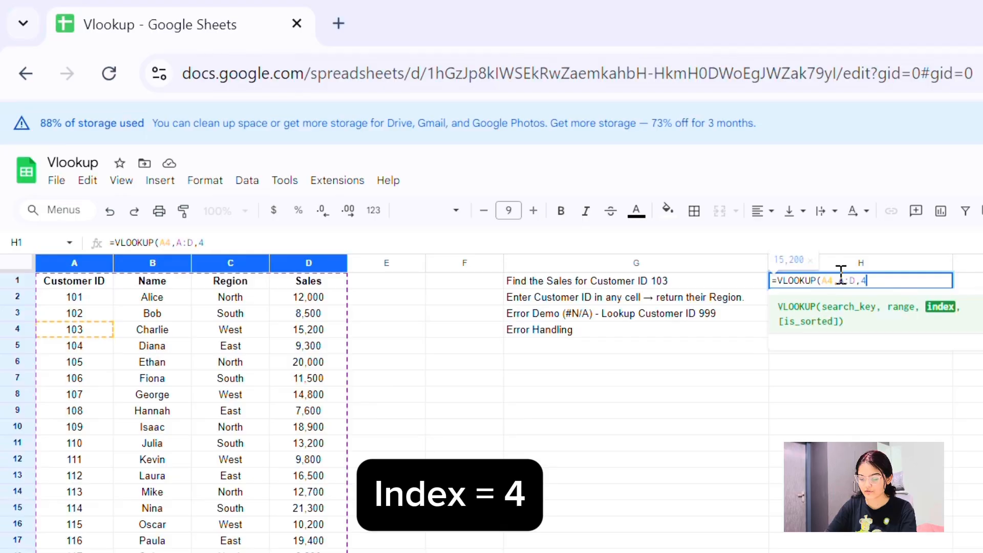
pyautogui.write(',')
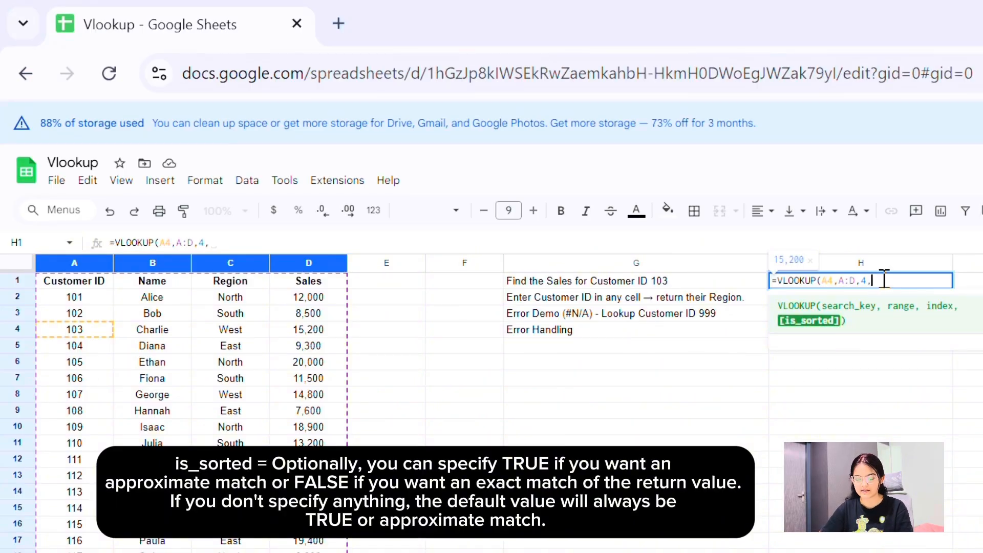
pyautogui.write('FALSE)')
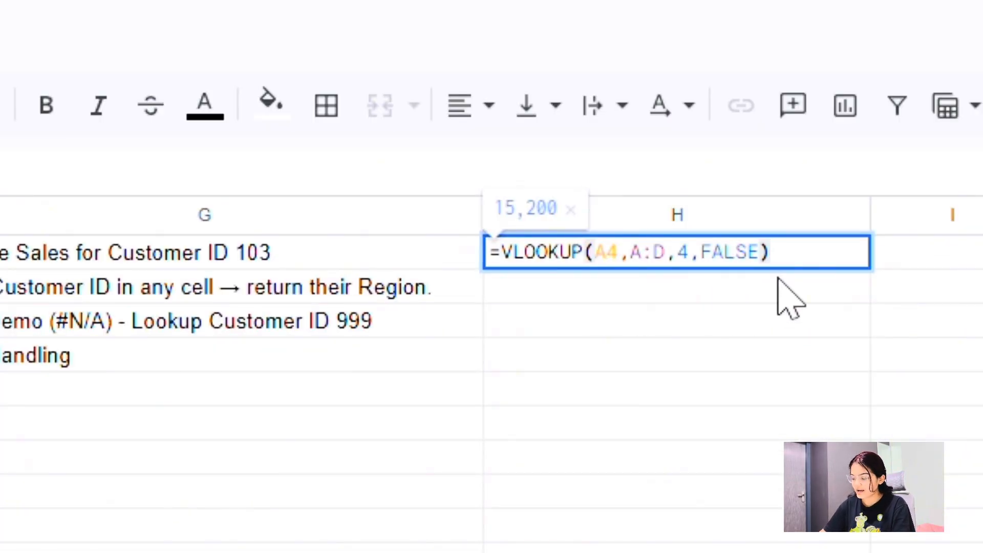
pyautogui.press('Return')
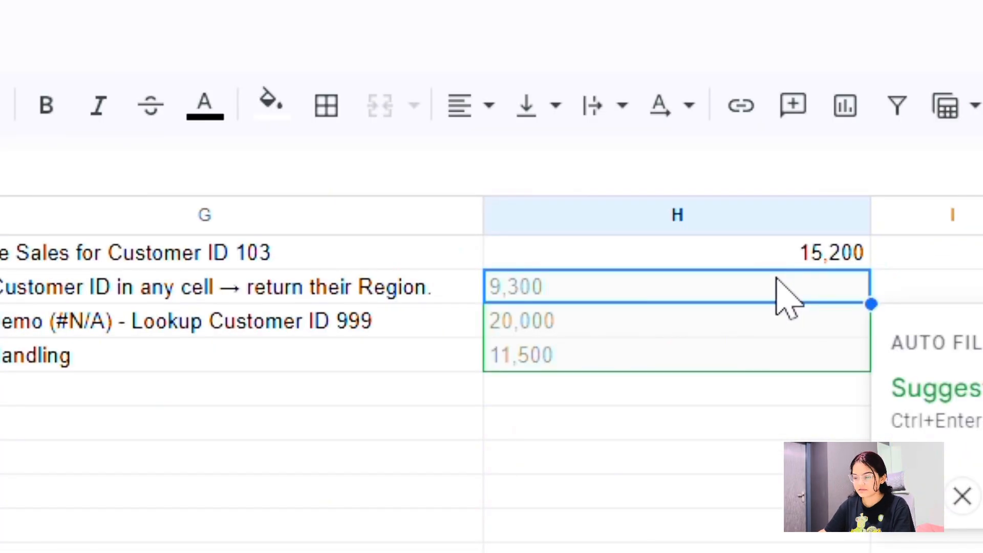
pyautogui.click(962, 496)
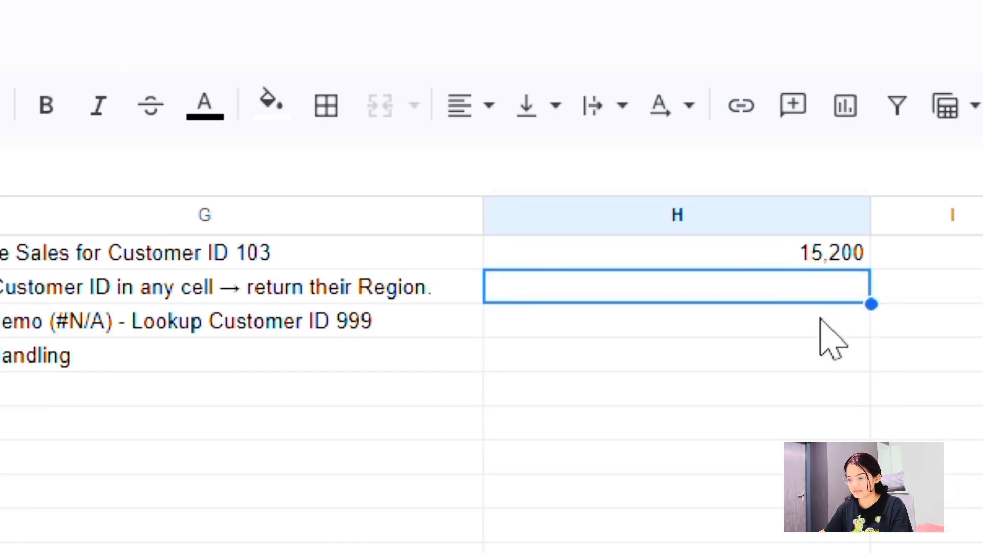
# Compare the lookup result in H1 with the Sales value in row 4 of the customer table.
pyautogui.click(819, 253)
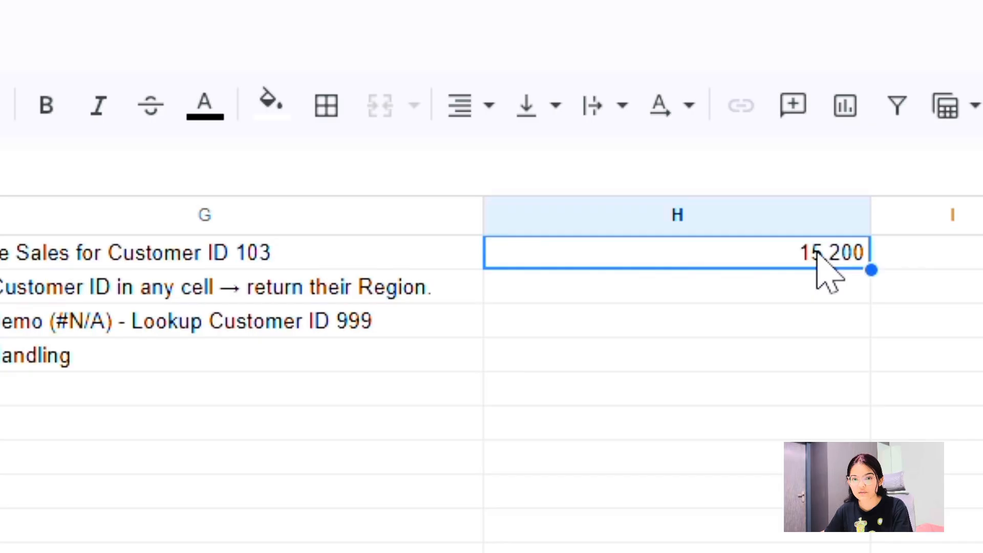
pyautogui.click(57, 331)
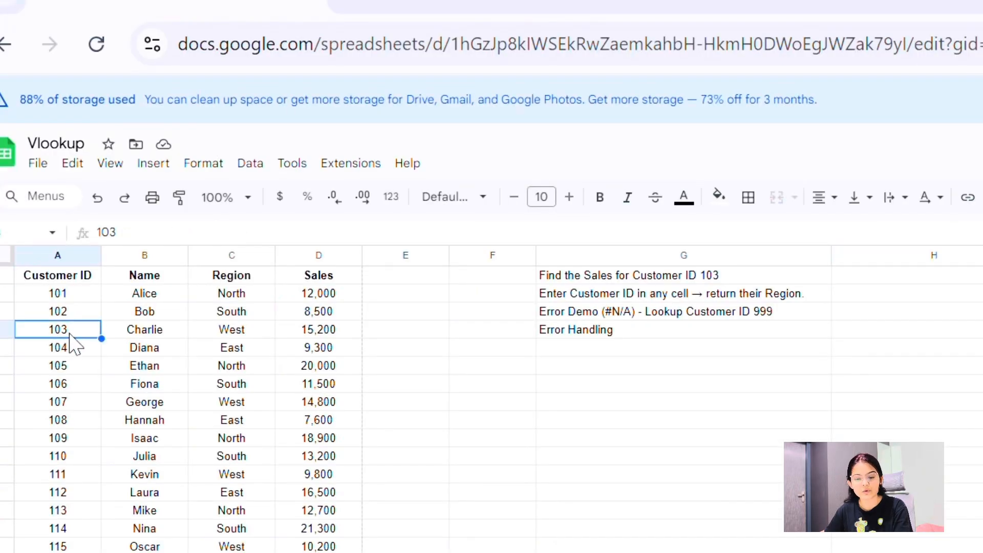
pyautogui.press('Right')
pyautogui.press('Right')
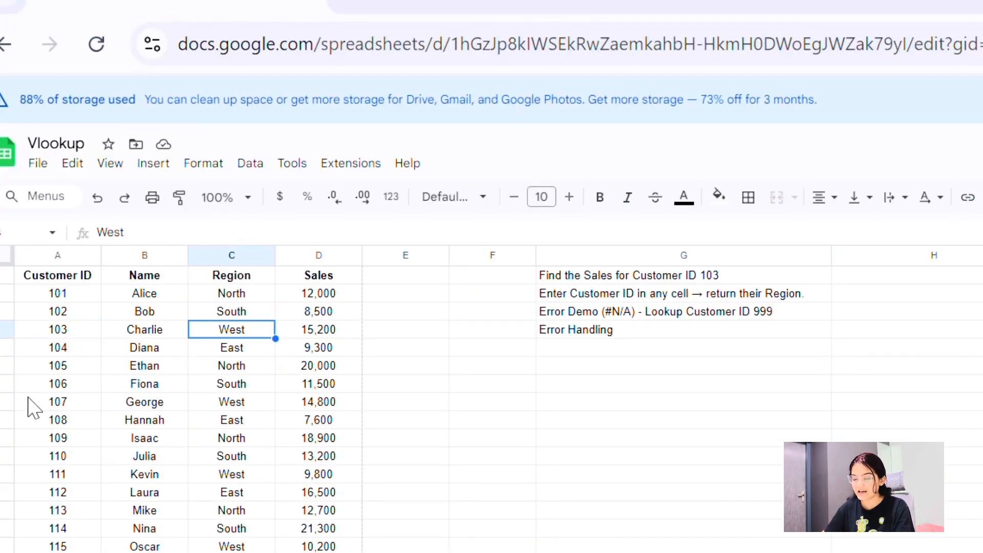
pyautogui.press('Right')
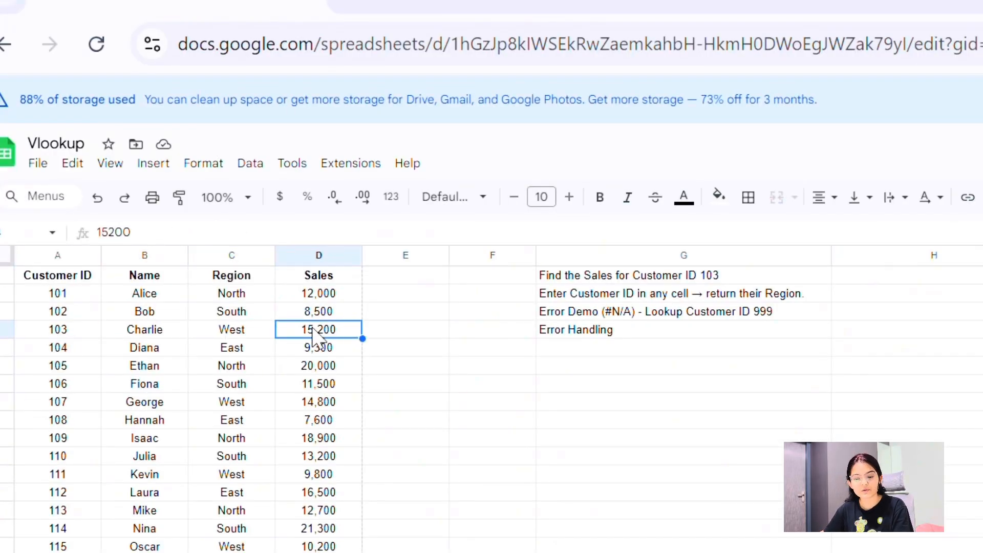
# Center-align the contents of column H and select the second lookup task in G2.
pyautogui.click(940, 251)
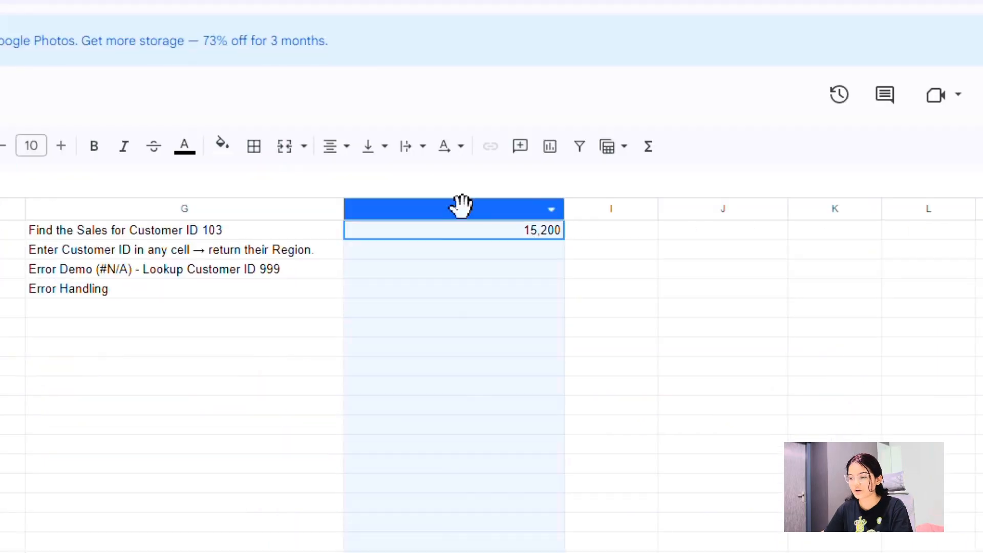
pyautogui.click(333, 148)
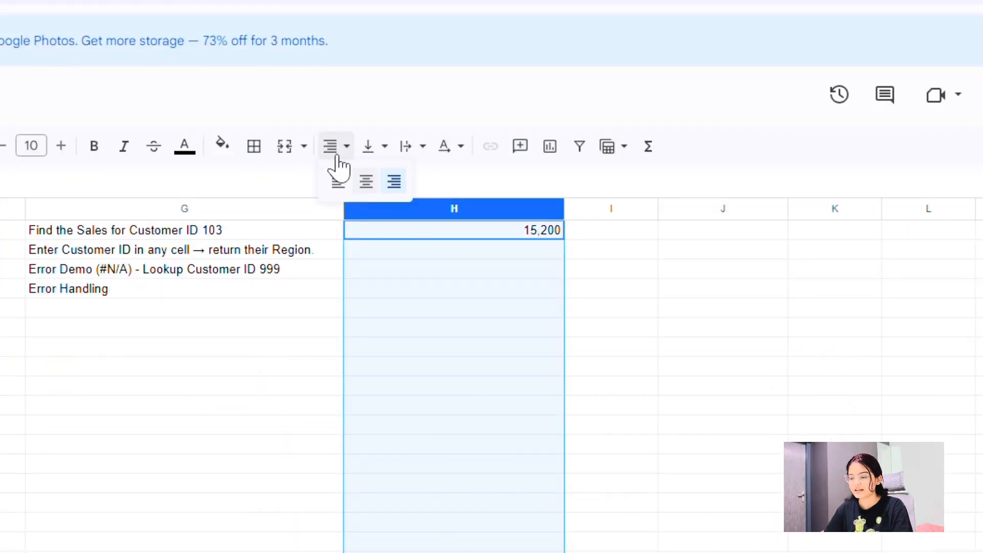
pyautogui.click(366, 182)
pyautogui.click(453, 230)
pyautogui.click(453, 253)
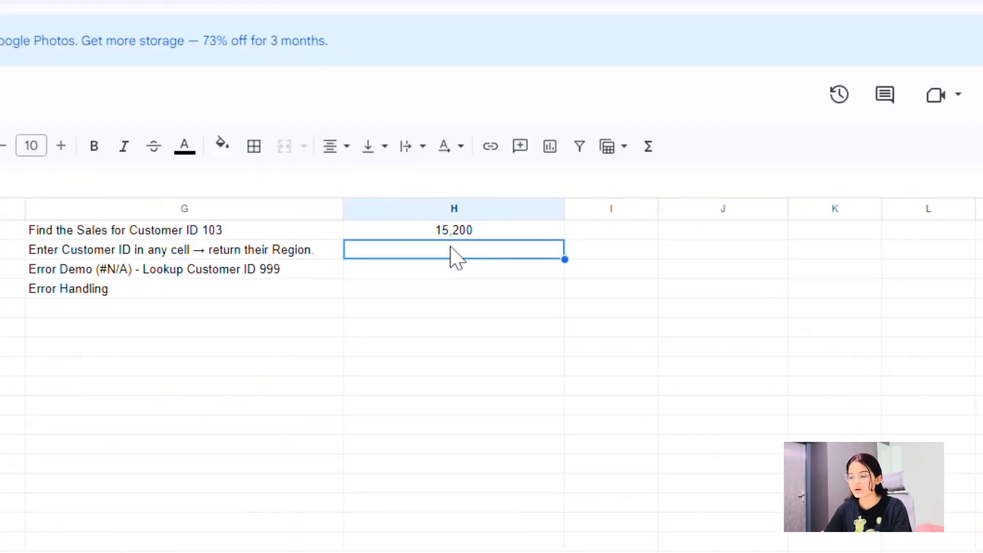
pyautogui.click(158, 253)
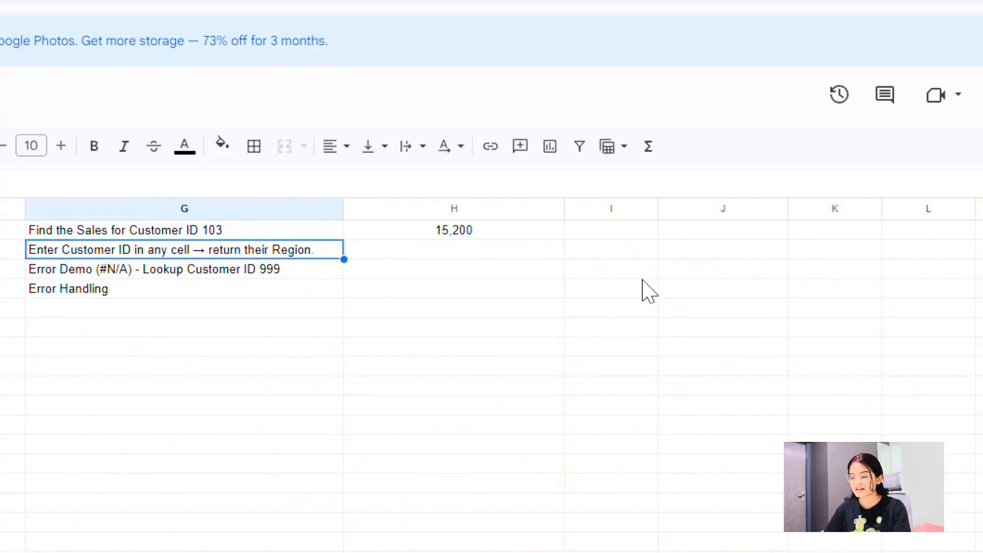
# Enter the headers Customer ID in I6 and Region in J6 for a small lookup table.
pyautogui.click(597, 333)
pyautogui.write('Customer ID')
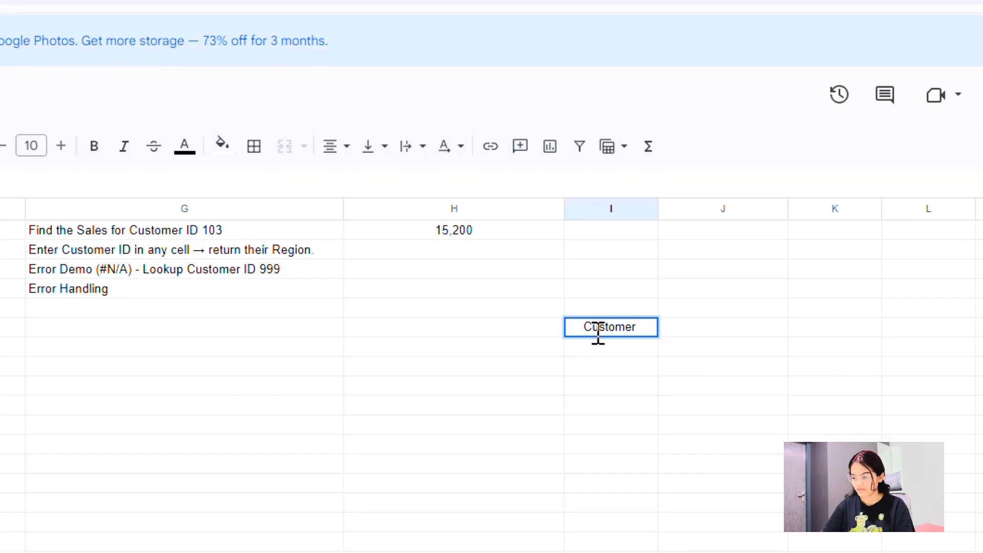
pyautogui.press('Tab')
pyautogui.write('Region')
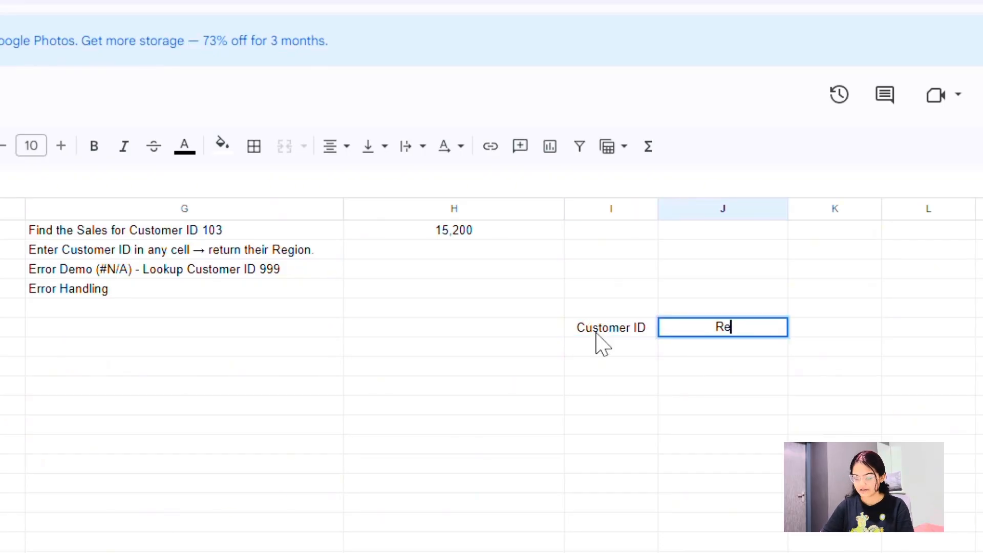
pyautogui.press('Tab')
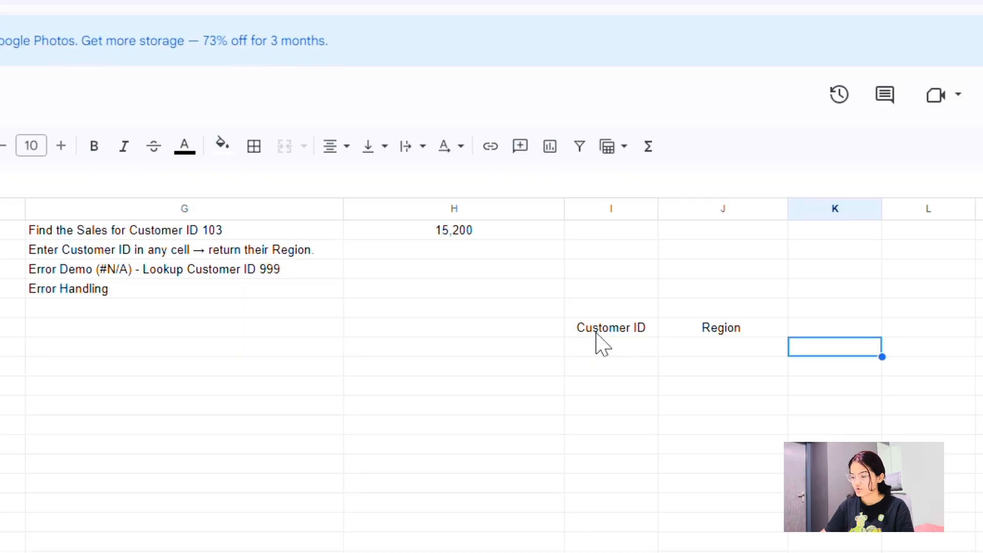
pyautogui.press('Return')
# Fill row 7 of the small lookup table with the first listed customer's ID and the region North.
pyautogui.write('101')
pyautogui.press('Tab')
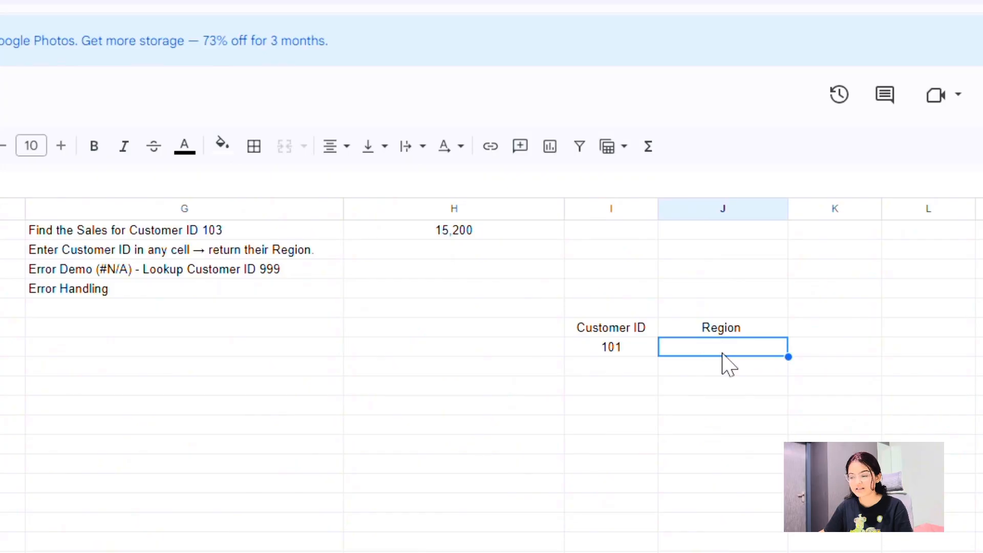
pyautogui.write('North')
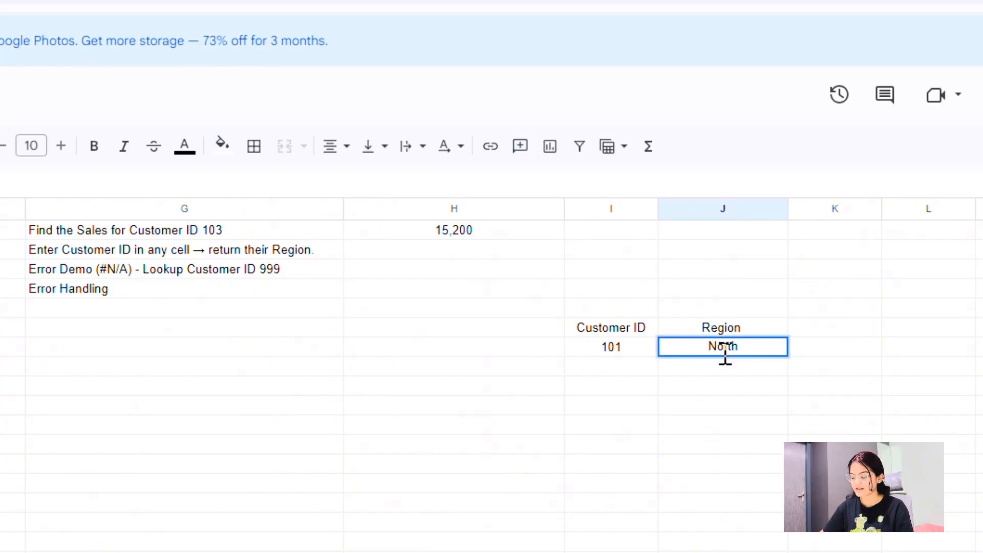
pyautogui.press('Tab')
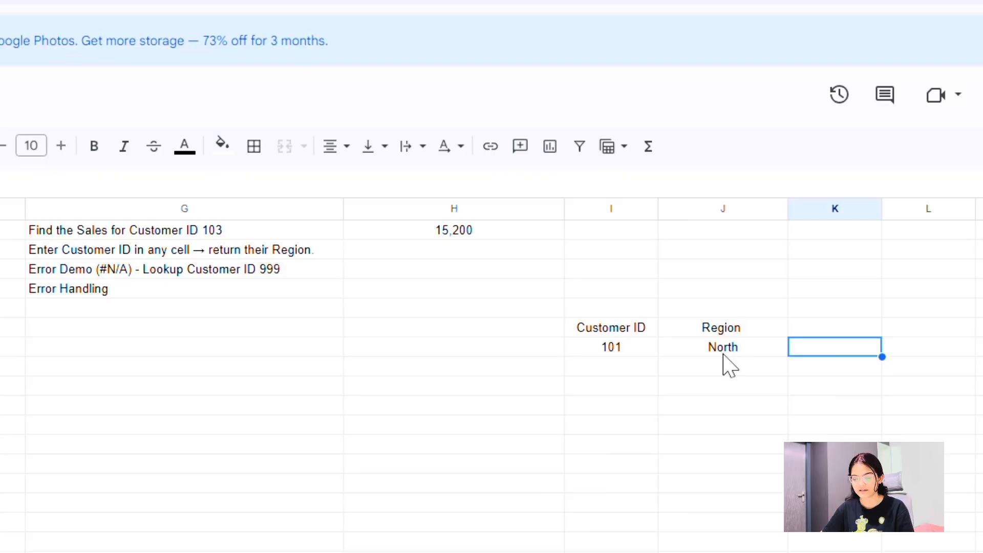
# Enter the ID of the customer from sheet row 17 in I8, find their region in the customer table, and enter East in J8.
pyautogui.click(647, 372)
pyautogui.write('116')
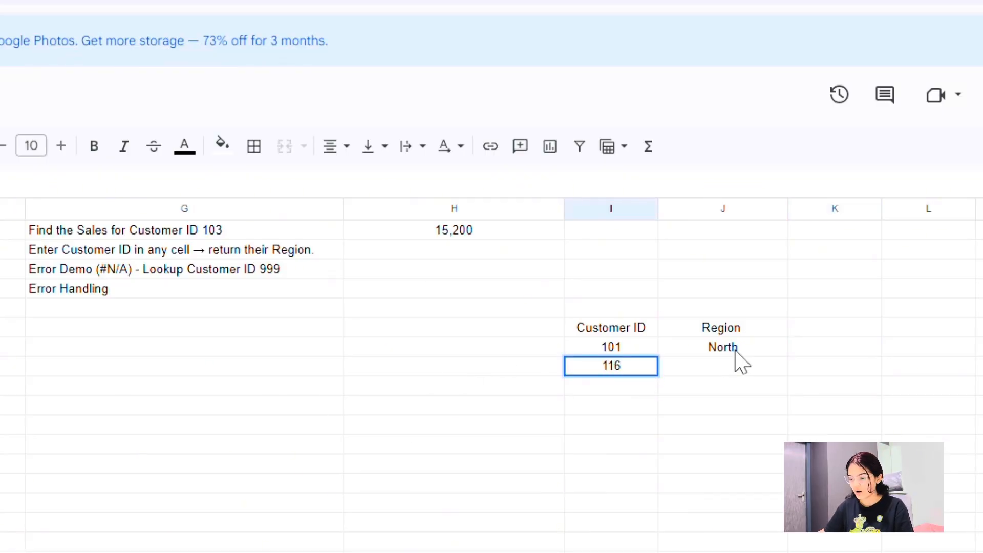
pyautogui.click(731, 372)
pyautogui.click(81, 407)
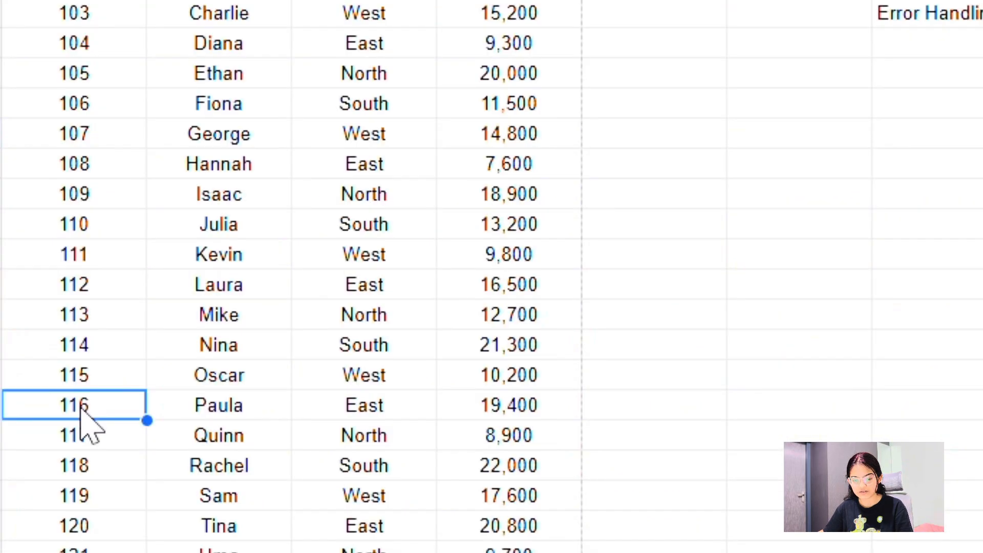
pyautogui.press('Right')
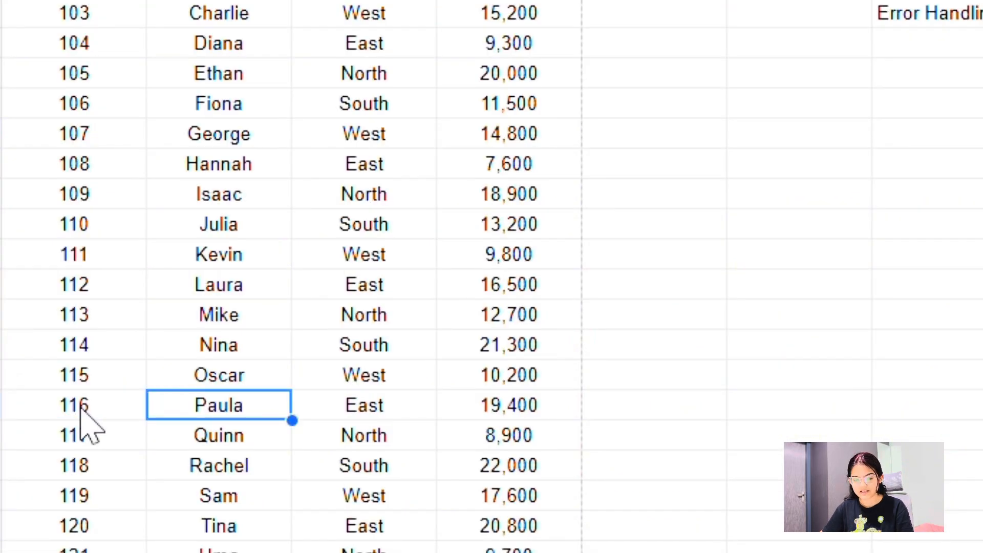
pyautogui.press('Right')
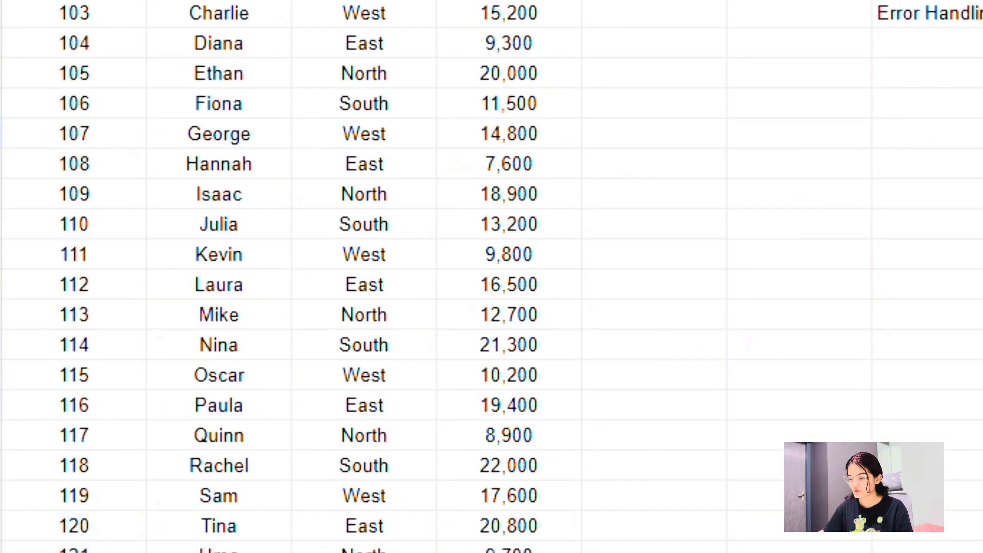
pyautogui.click(737, 344)
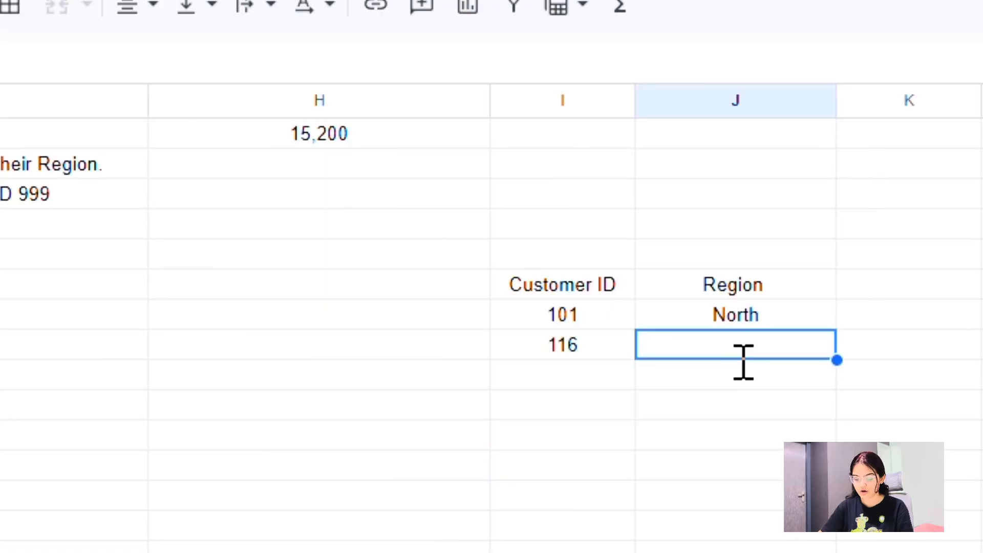
pyautogui.write('East')
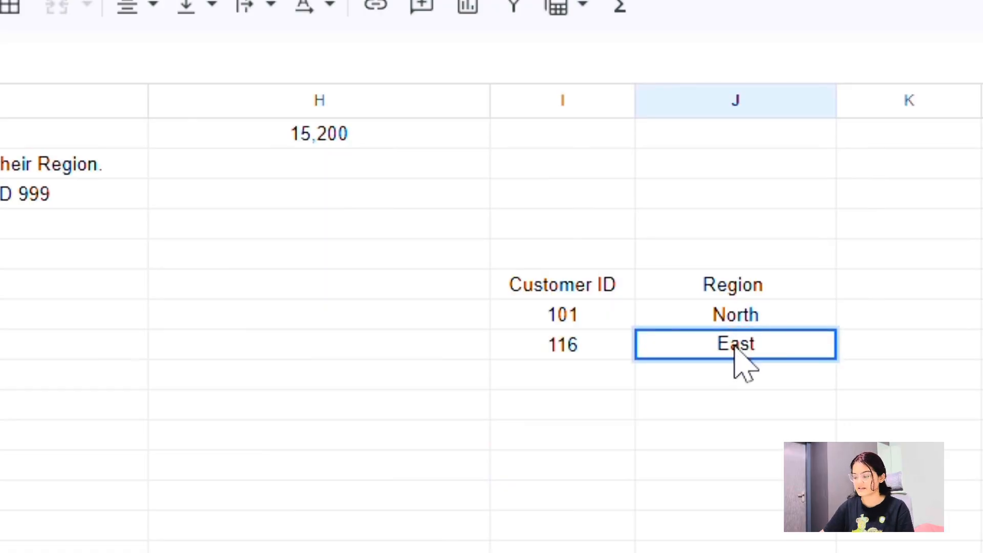
pyautogui.press('Tab')
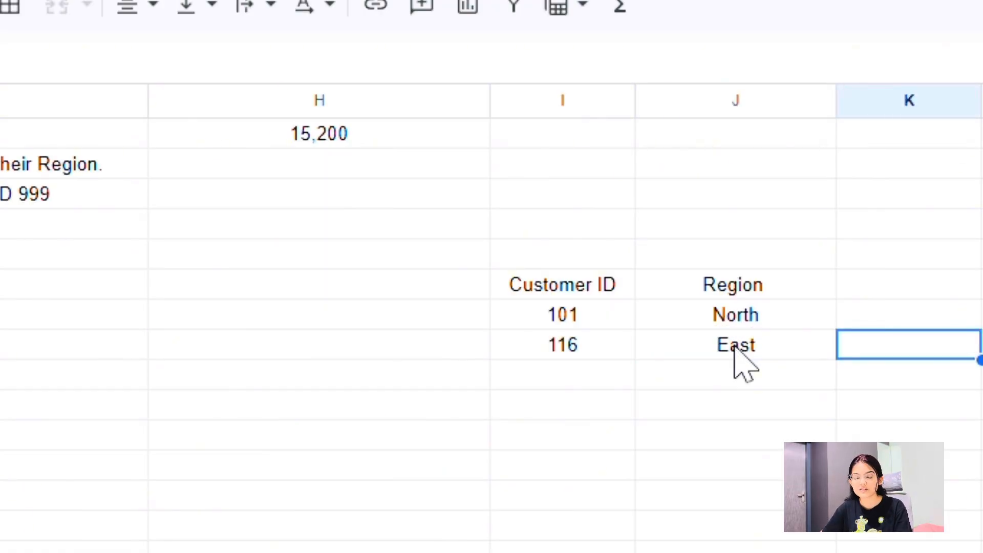
# Start a VLOOKUP formula in J9 with the empty cell I9 as its search key.
pyautogui.press('Down')
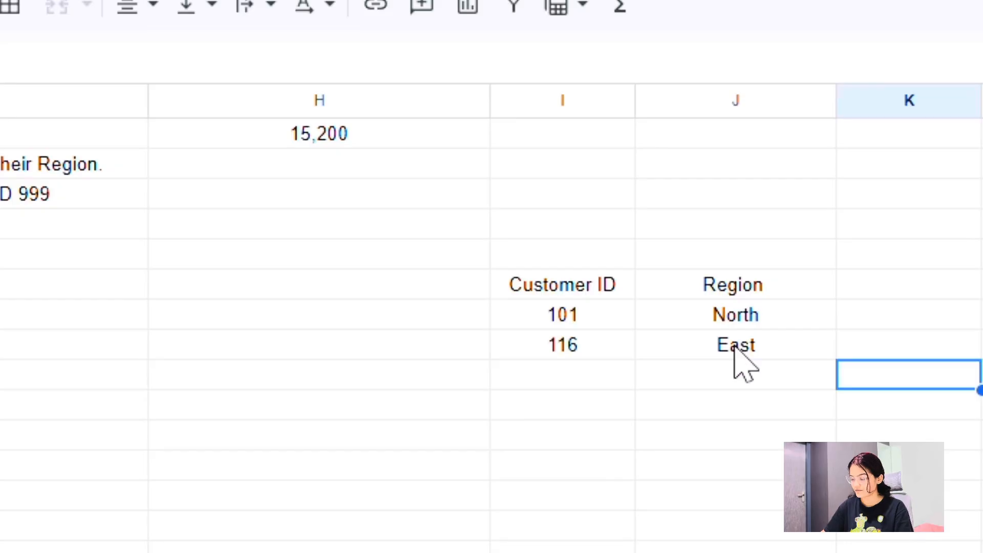
pyautogui.press('Left')
pyautogui.press('Left')
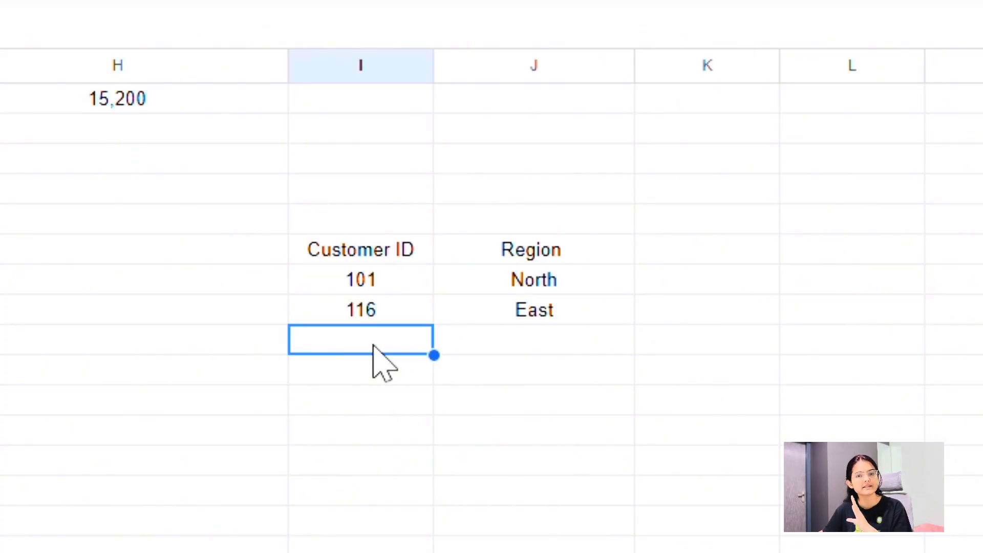
pyautogui.click(509, 337)
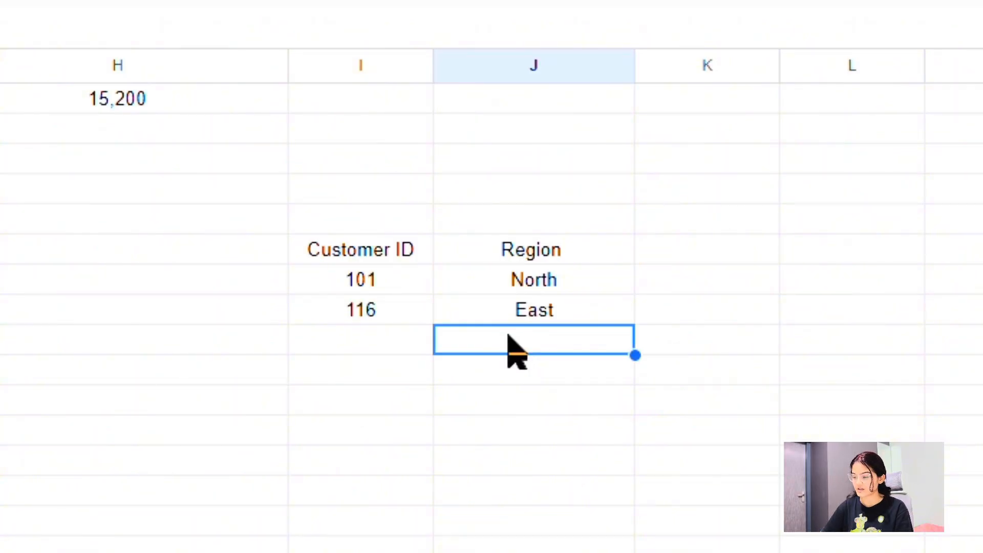
pyautogui.write('=vlook')
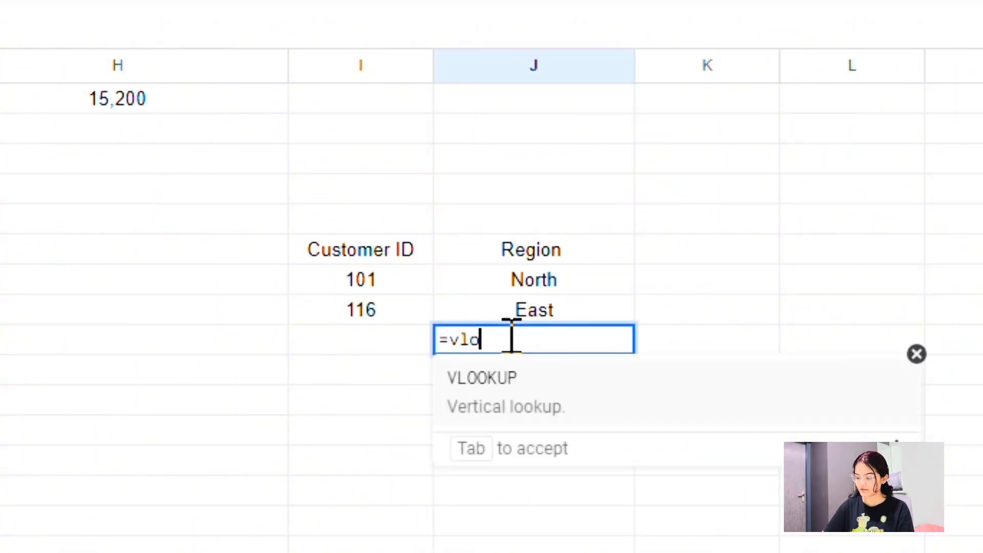
pyautogui.press('Tab')
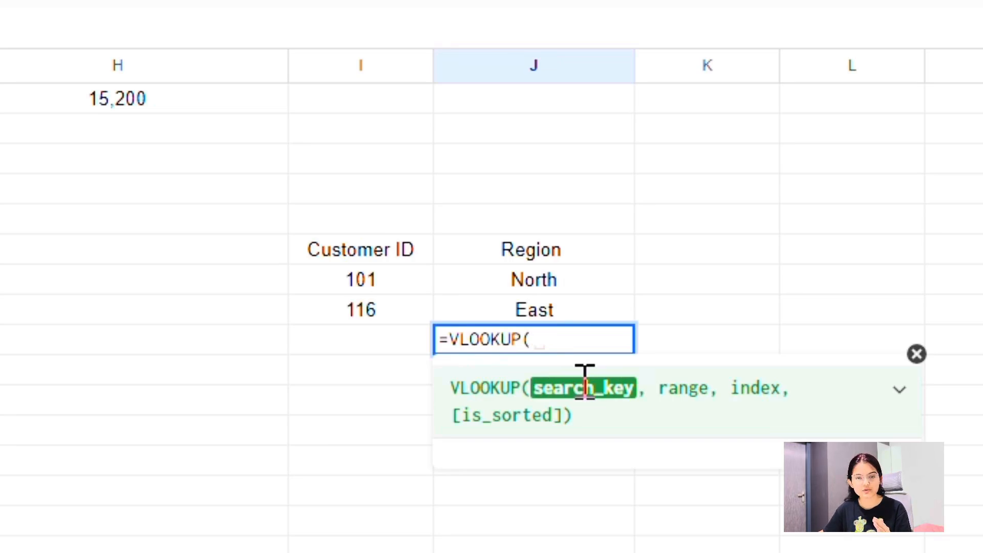
pyautogui.click(358, 350)
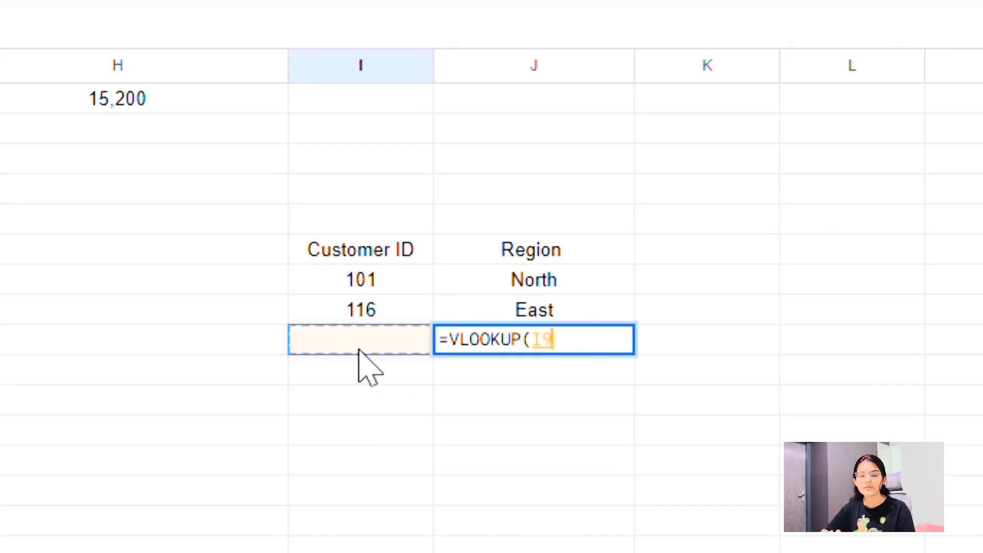
pyautogui.write(',')
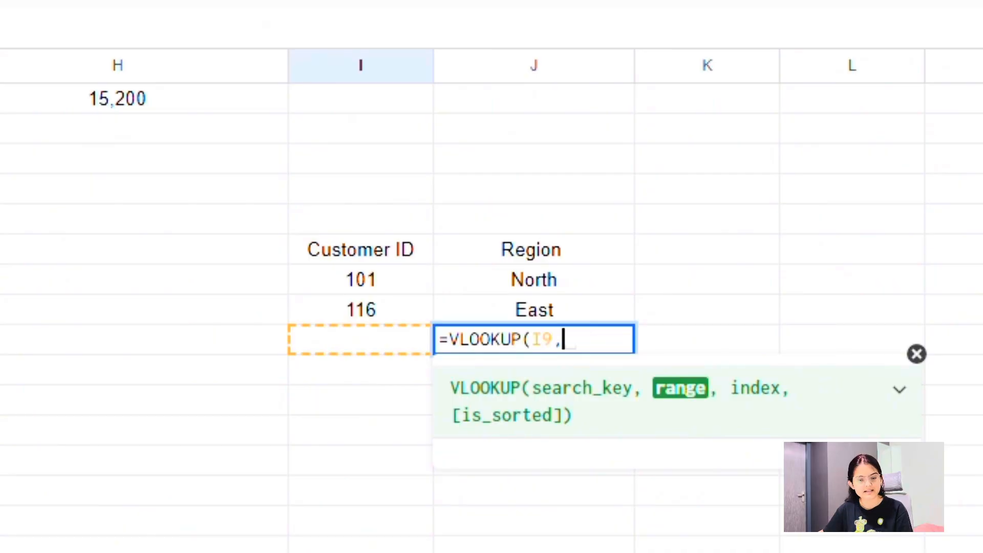
# Set the lookup range of the J9 formula to columns A:D.
pyautogui.write('A:A')
pyautogui.press('BackSpace')
pyautogui.write('B')
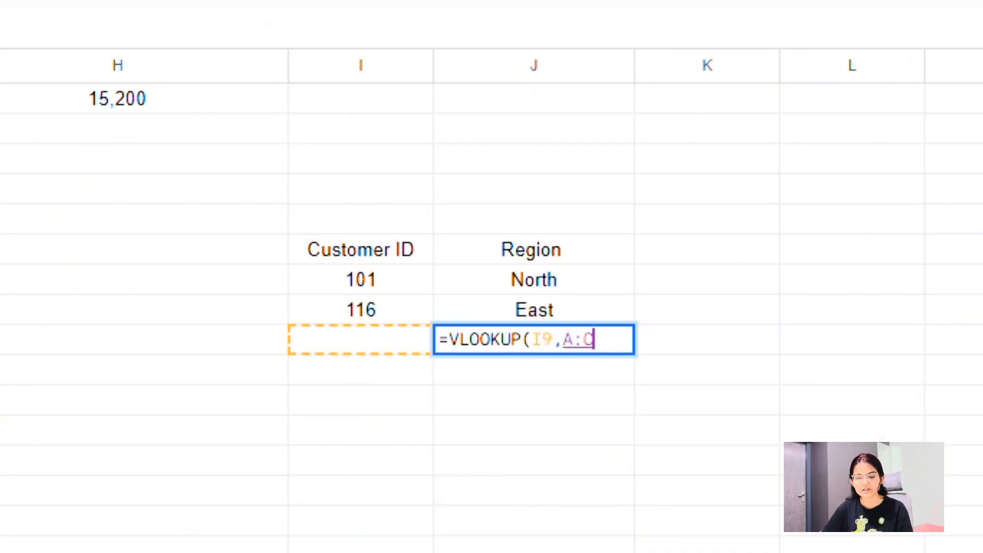
pyautogui.write(',')
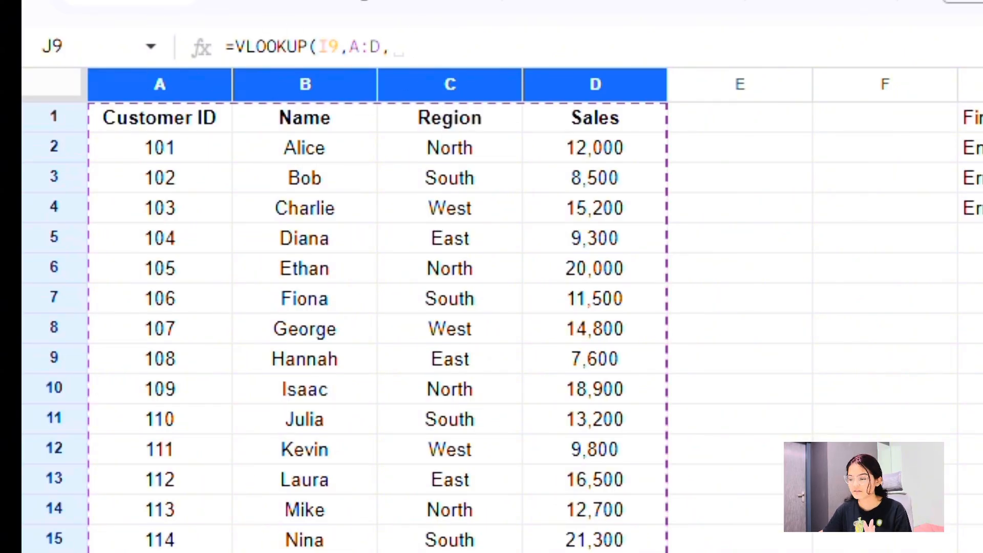
# Complete the J9 formula with column index 3 and FALSE for an exact match, and select its result cell.
pyautogui.write('3,')
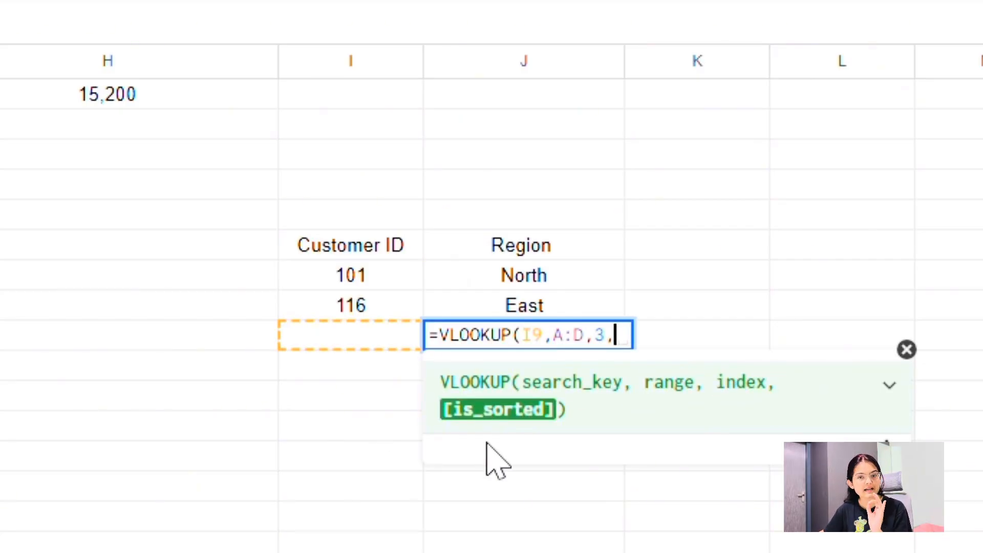
pyautogui.write('FAL')
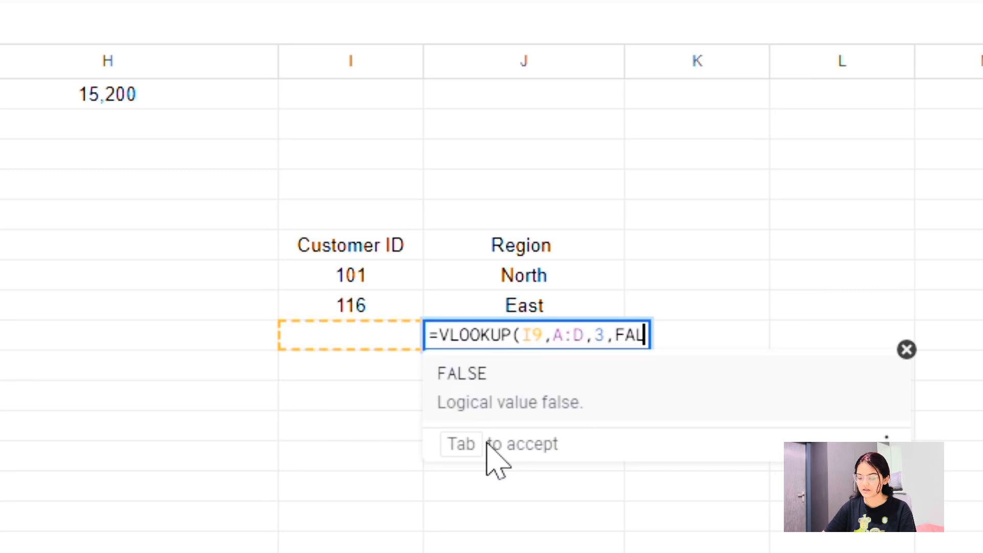
pyautogui.write('SE)')
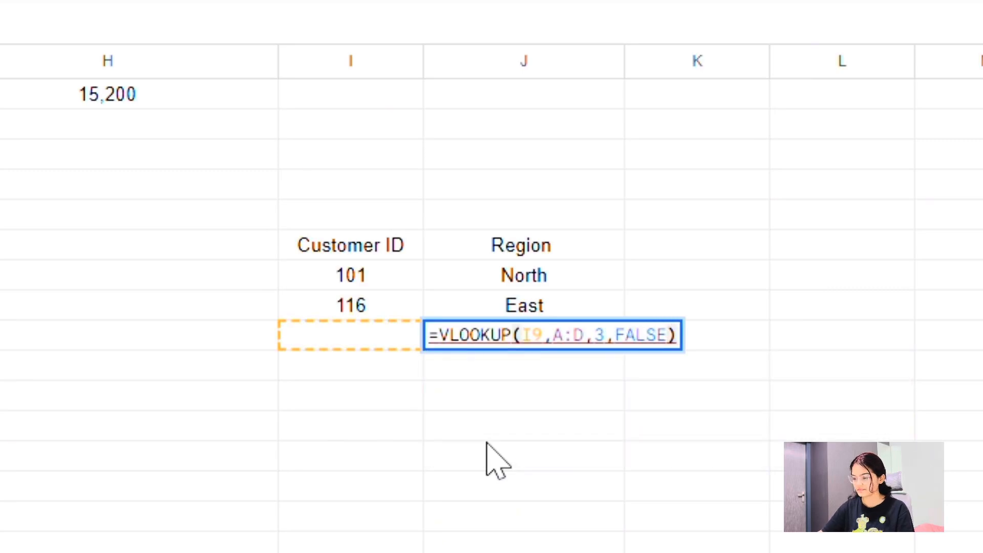
pyautogui.press('Return')
pyautogui.click(571, 340)
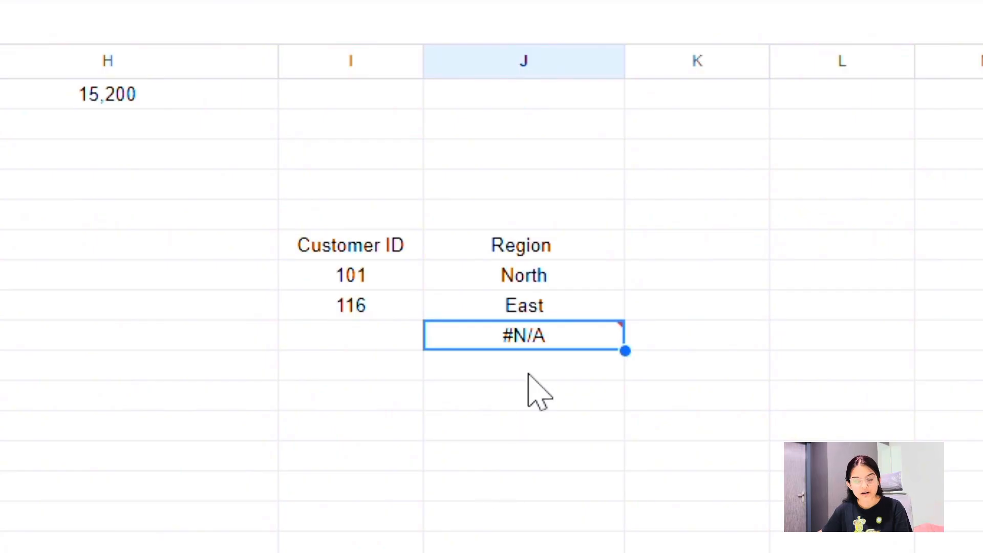
# Enter the first listed customer's ID in I9 and check the region returned in J9.
pyautogui.click(363, 346)
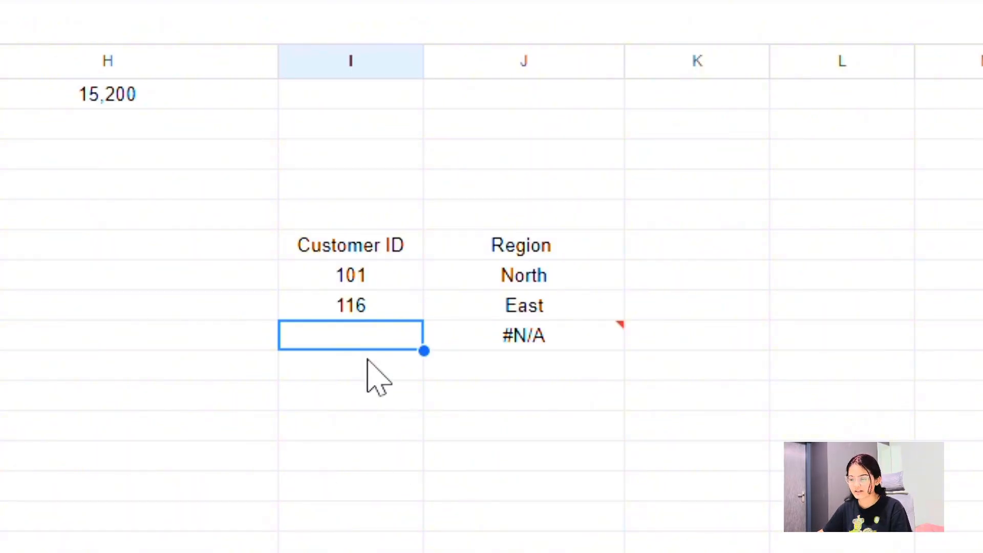
pyautogui.doubleClick(351, 336)
pyautogui.write('101')
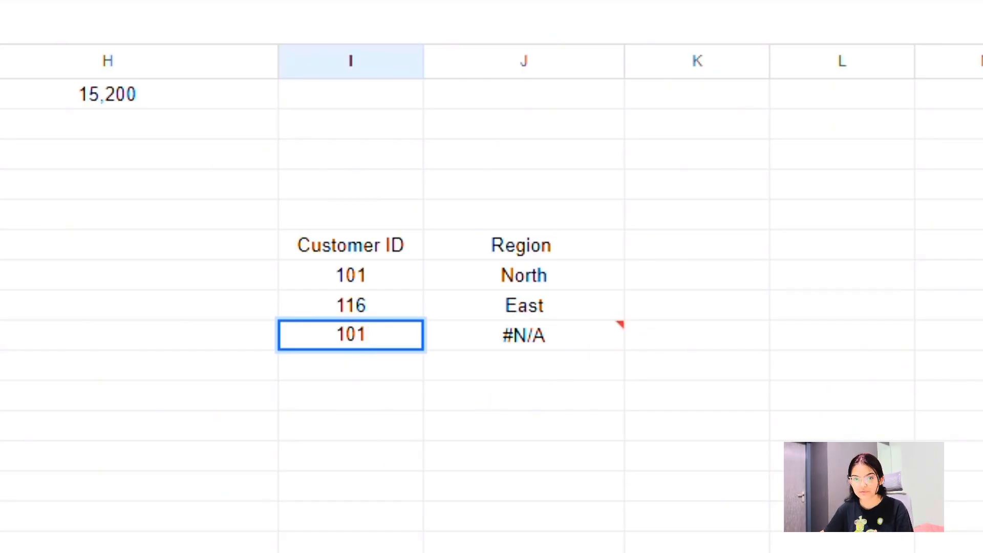
pyautogui.press('Return')
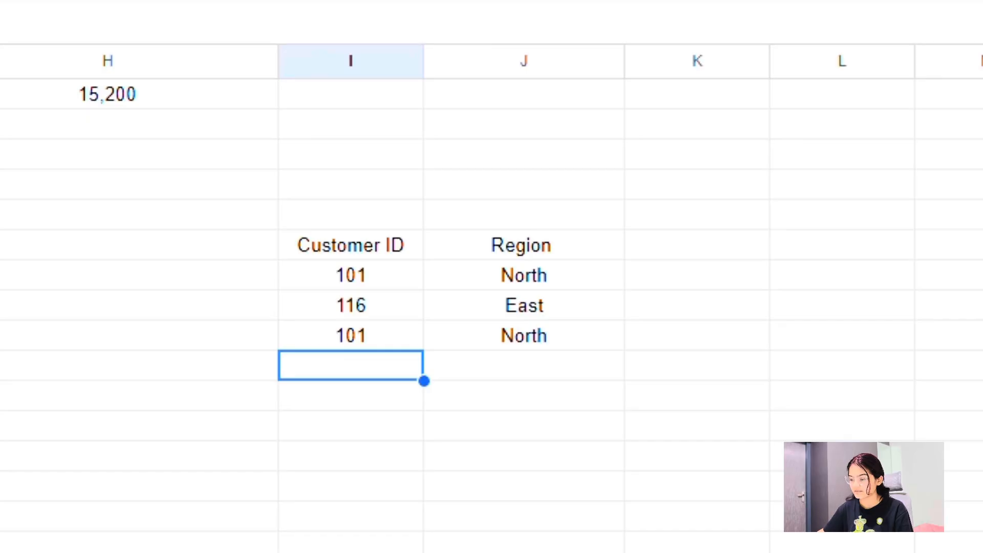
pyautogui.click(538, 338)
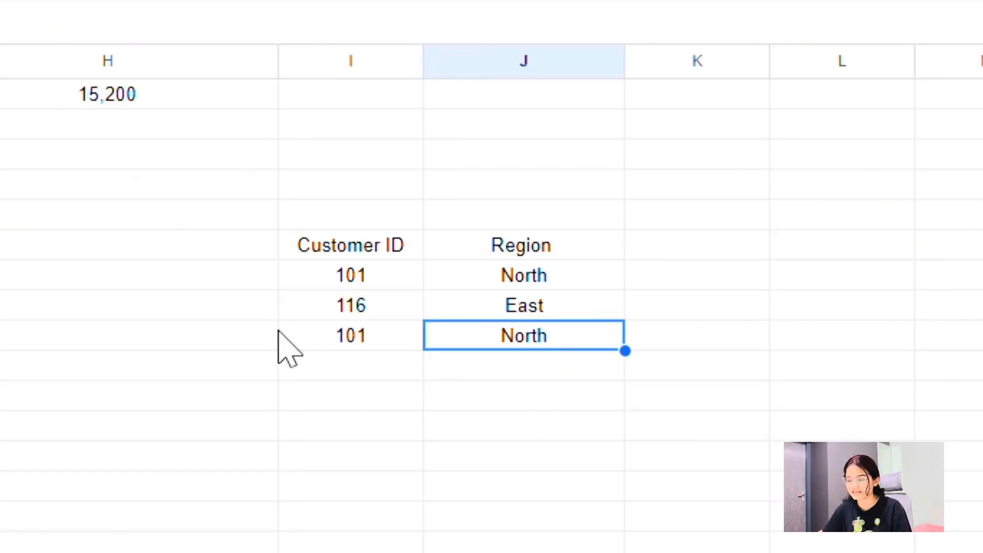
# Highlight the lookup input and result cells I9:J9 with a yellow fill.
pyautogui.click(353, 336)
pyautogui.keyDown('shift'); pyautogui.click(522, 338); pyautogui.keyUp('shift')
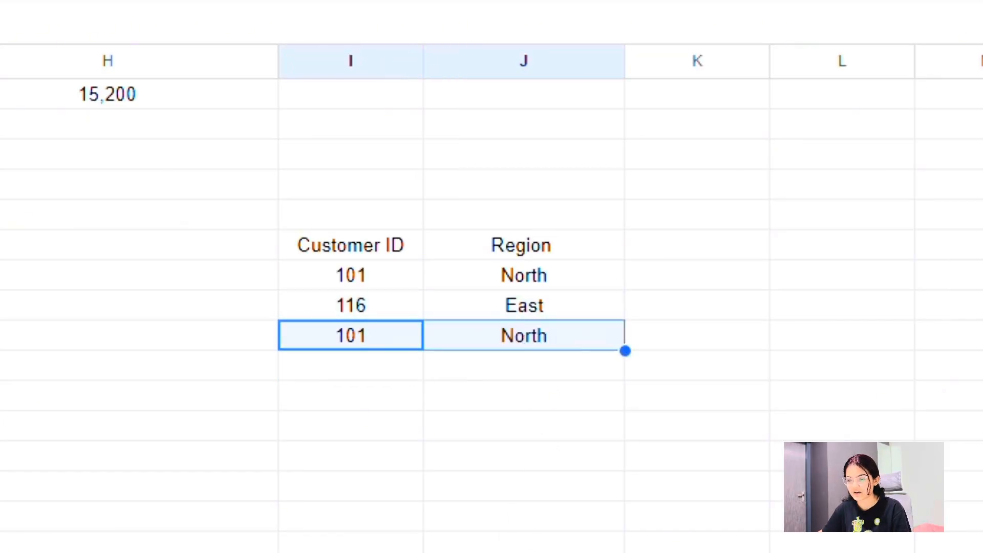
pyautogui.click(0, 0)
pyautogui.click(0, 96)
pyautogui.click(383, 505)
pyautogui.click(361, 331)
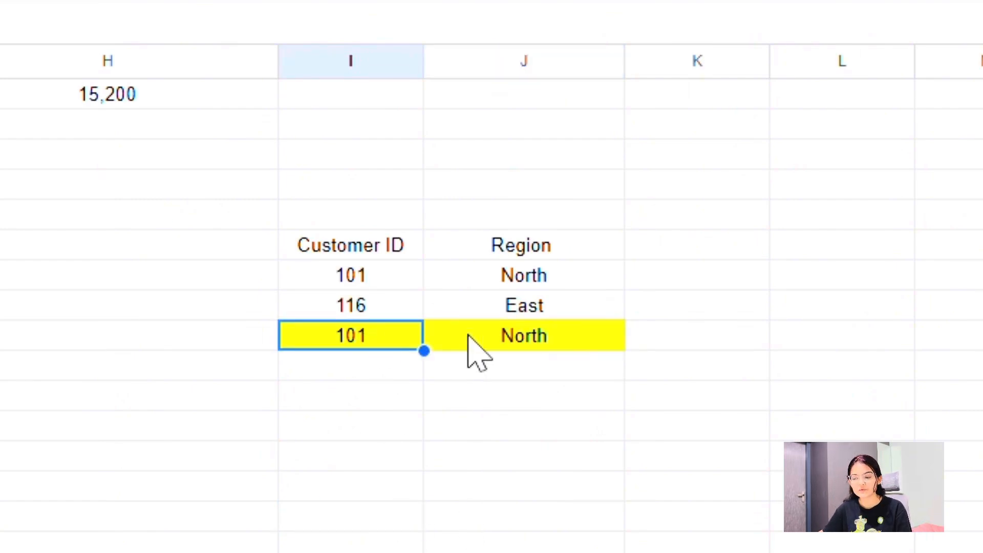
# Test the lookup by entering the customer ID from A14 in I9.
pyautogui.click(535, 334)
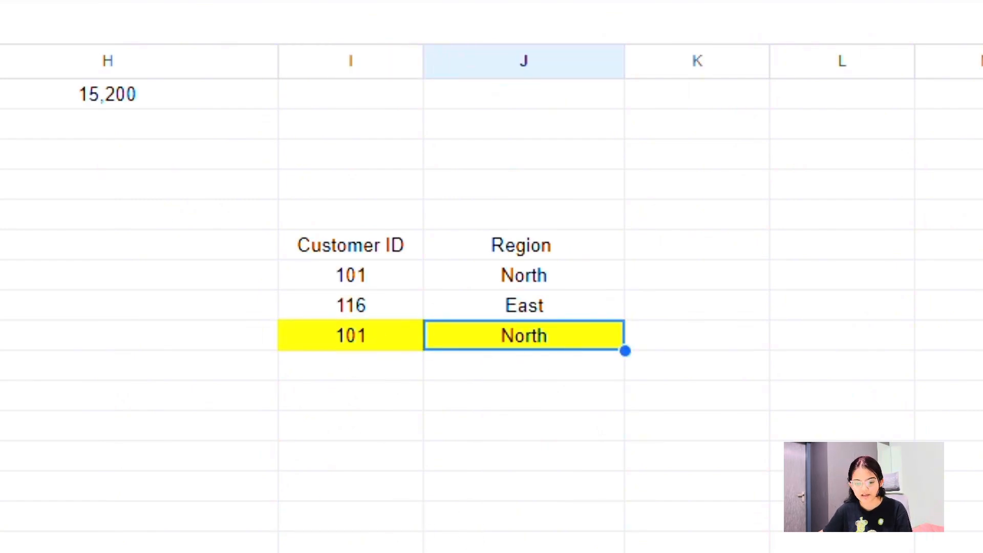
pyautogui.click(60, 359)
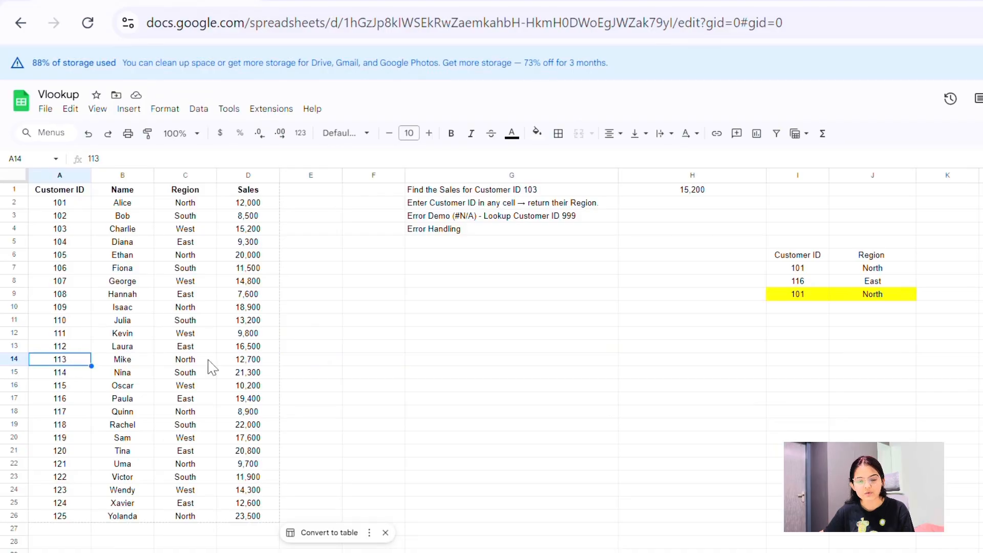
pyautogui.click(786, 297)
pyautogui.write('113')
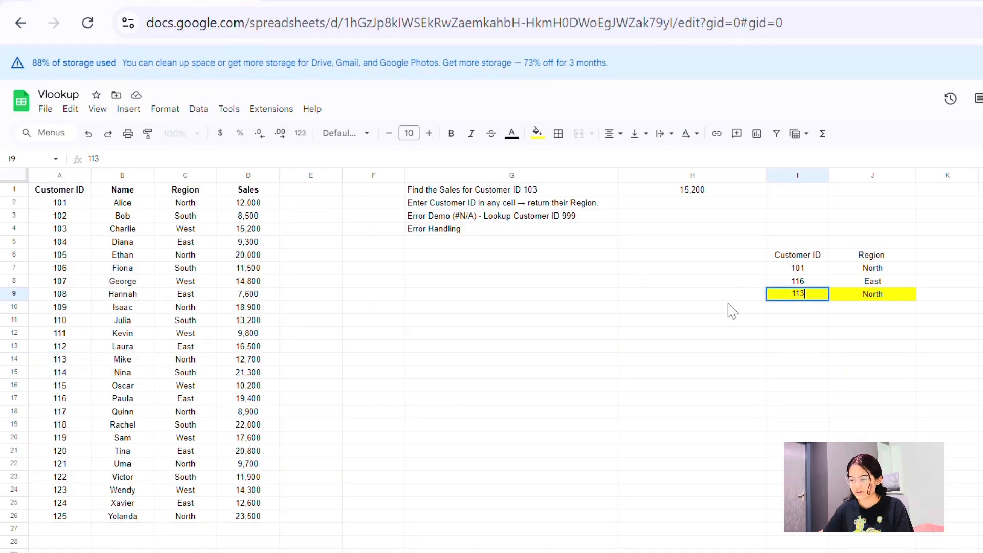
pyautogui.press('Return')
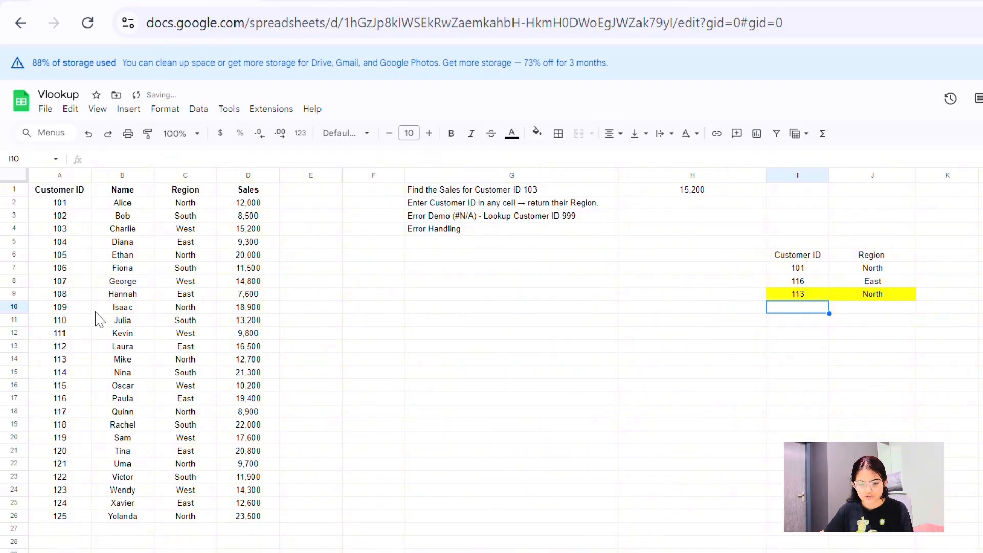
# Enter the customer ID from A9 in I9 and check the region returned in J9.
pyautogui.click(186, 299)
pyautogui.click(66, 296)
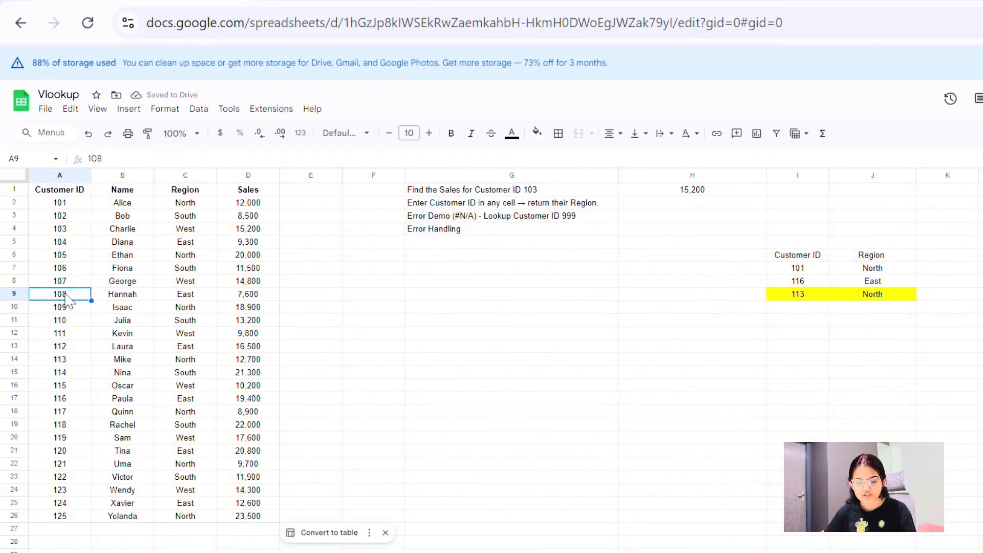
pyautogui.click(790, 295)
pyautogui.write('108')
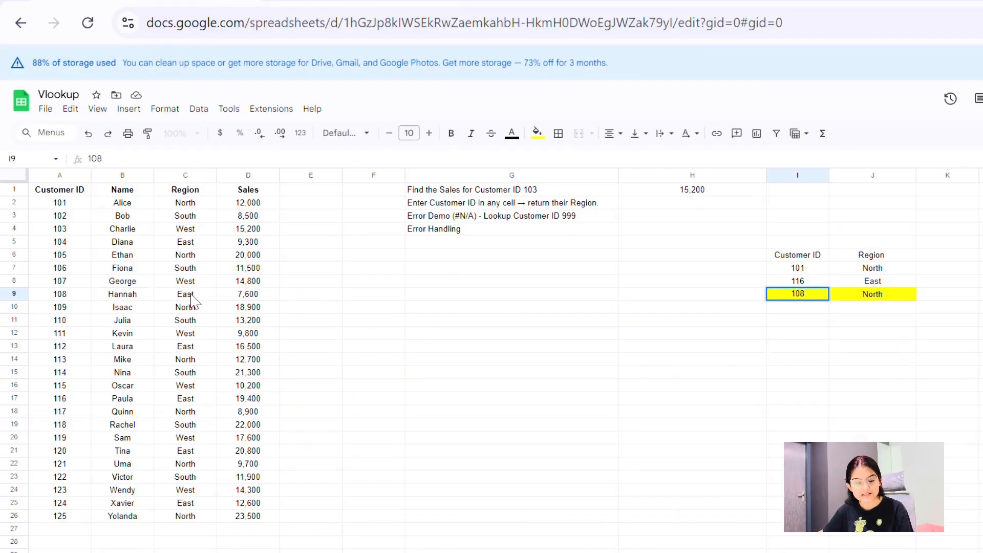
pyautogui.press('Return')
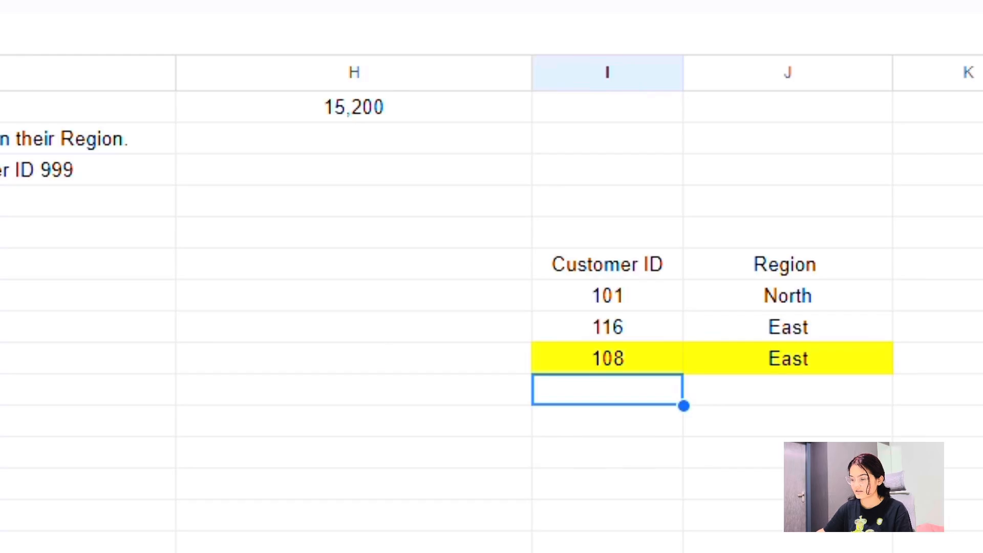
pyautogui.click(845, 369)
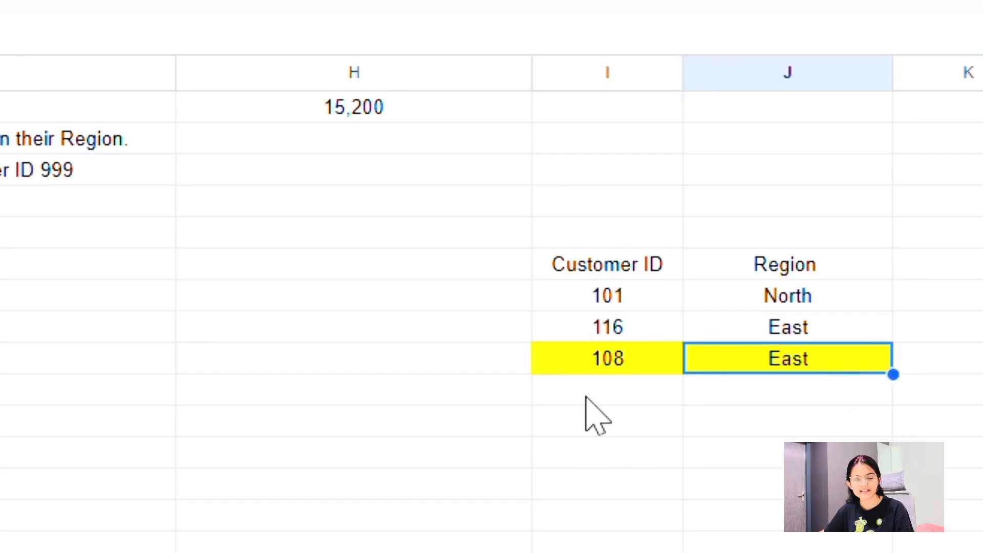
# Replace the ID in I9 with the customer ID from A24 and compare the returned region with the table.
pyautogui.click(623, 358)
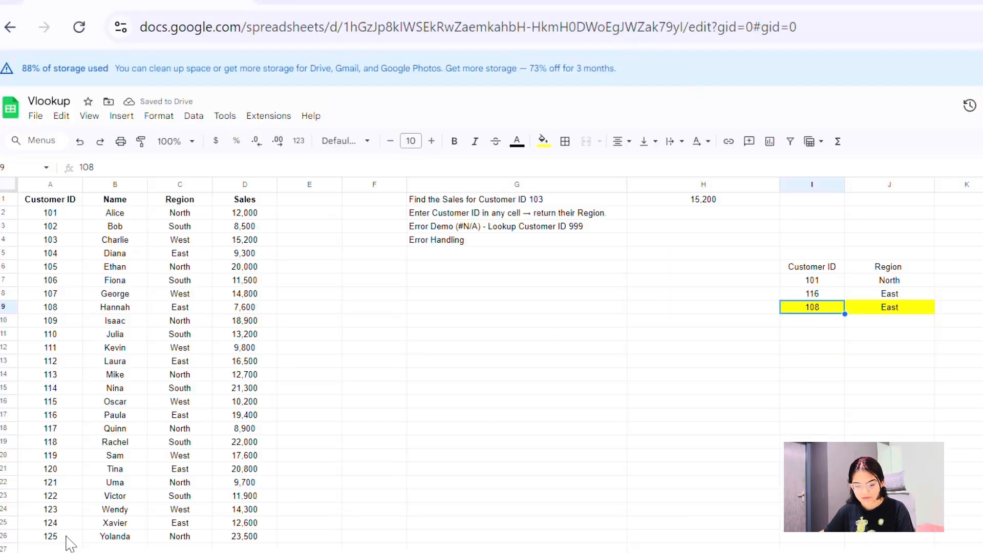
pyautogui.click(183, 517)
pyautogui.click(51, 518)
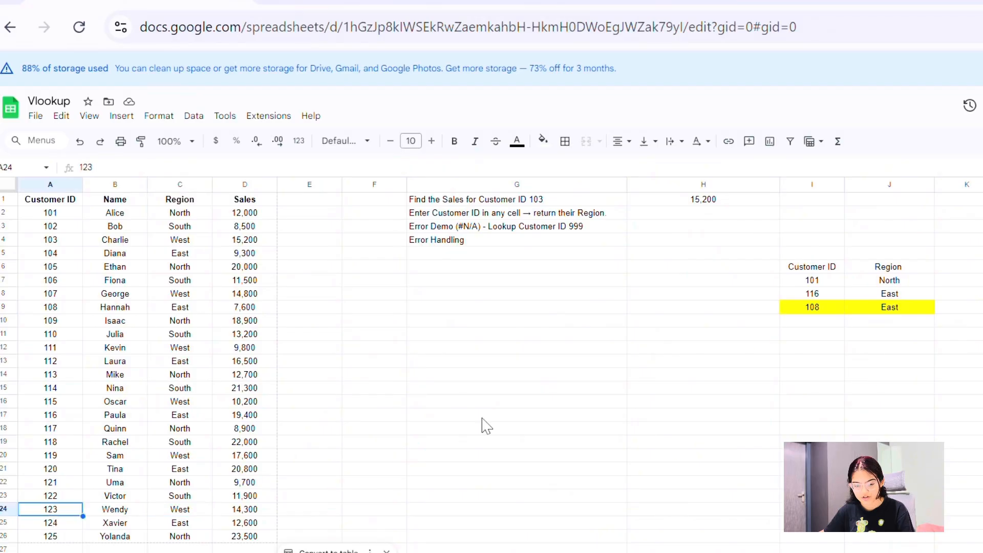
pyautogui.click(817, 309)
pyautogui.write('123')
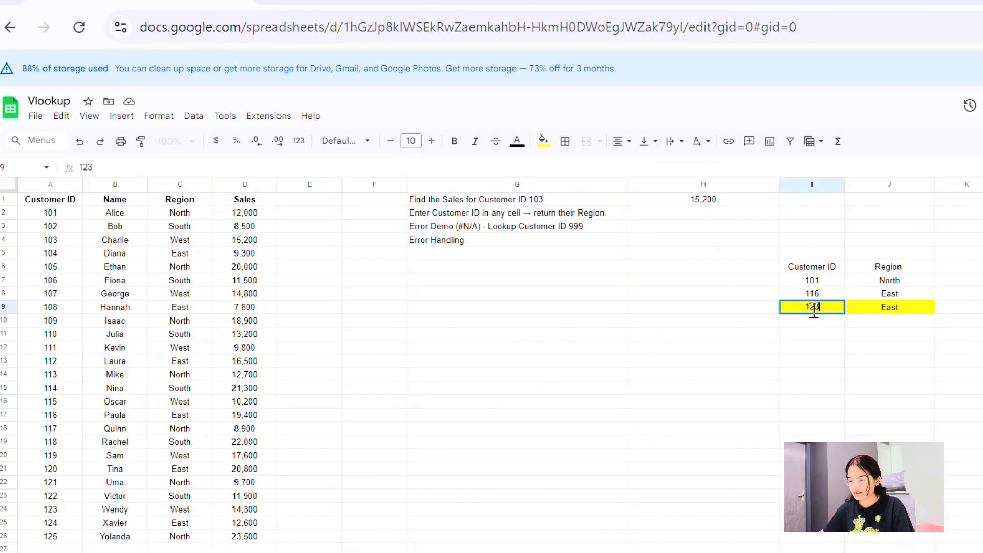
pyautogui.press('Return')
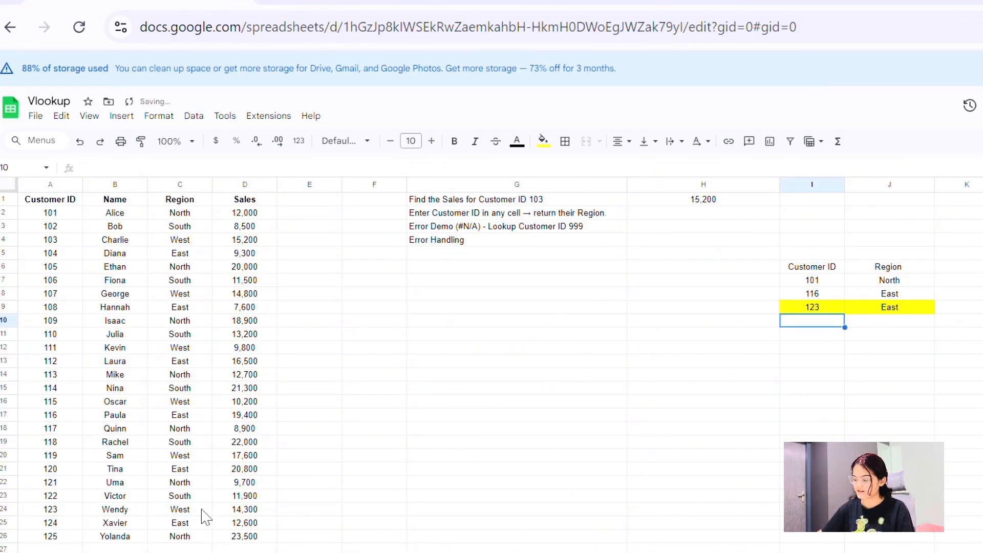
pyautogui.click(873, 309)
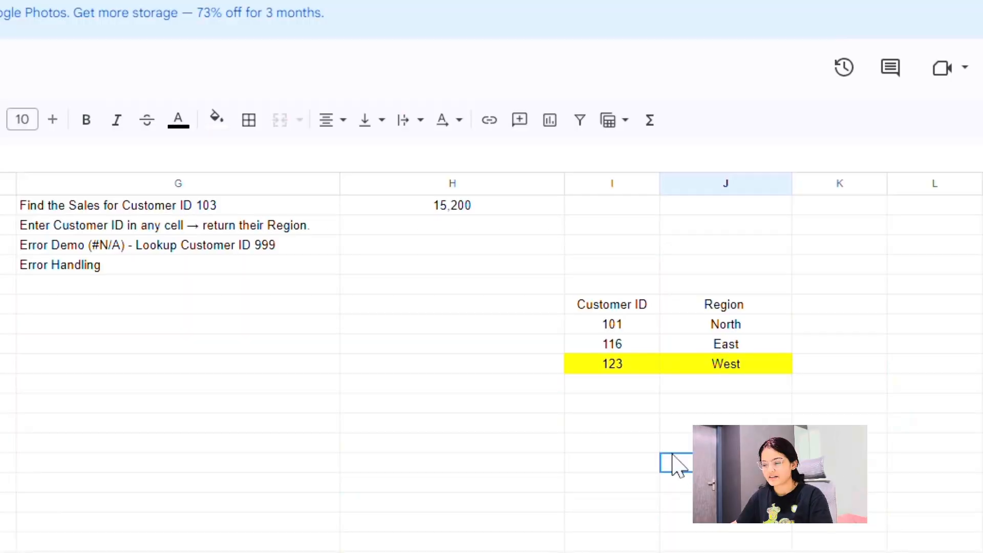
pyautogui.click(620, 423)
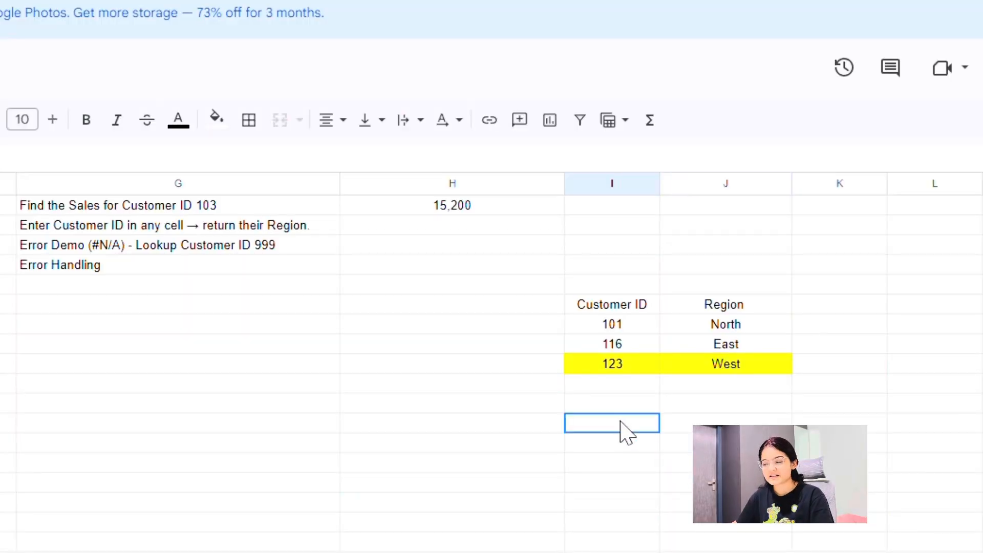
pyautogui.click(111, 241)
pyautogui.click(686, 405)
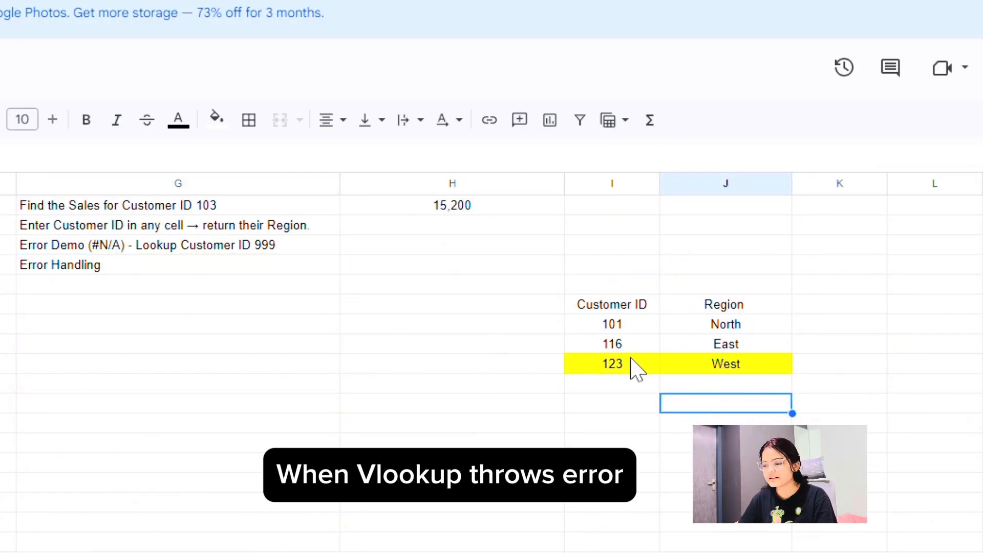
# Clear the lookup ID in I9 and inspect the J9 formula's error details.
pyautogui.click(613, 364)
pyautogui.press('Delete')
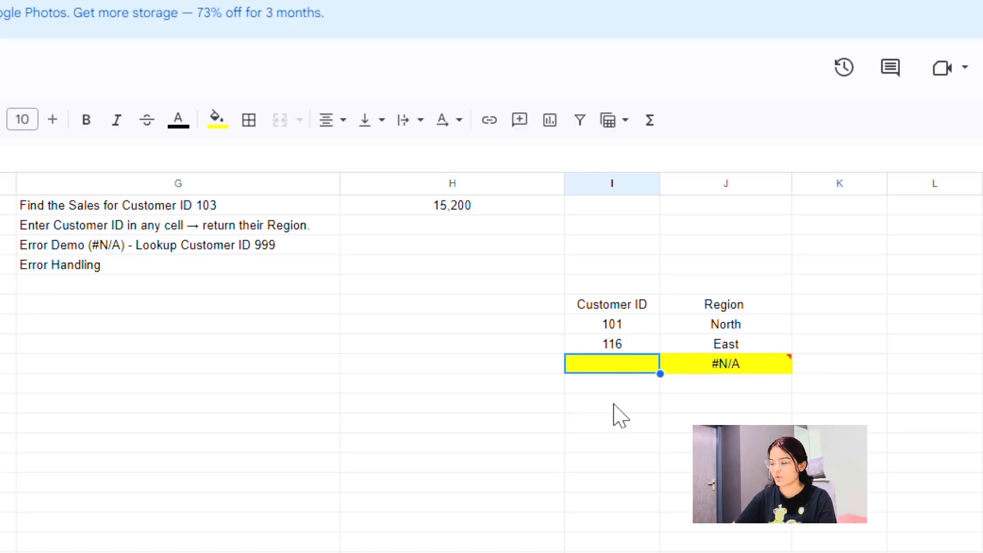
pyautogui.click(819, 404)
pyautogui.click(725, 364)
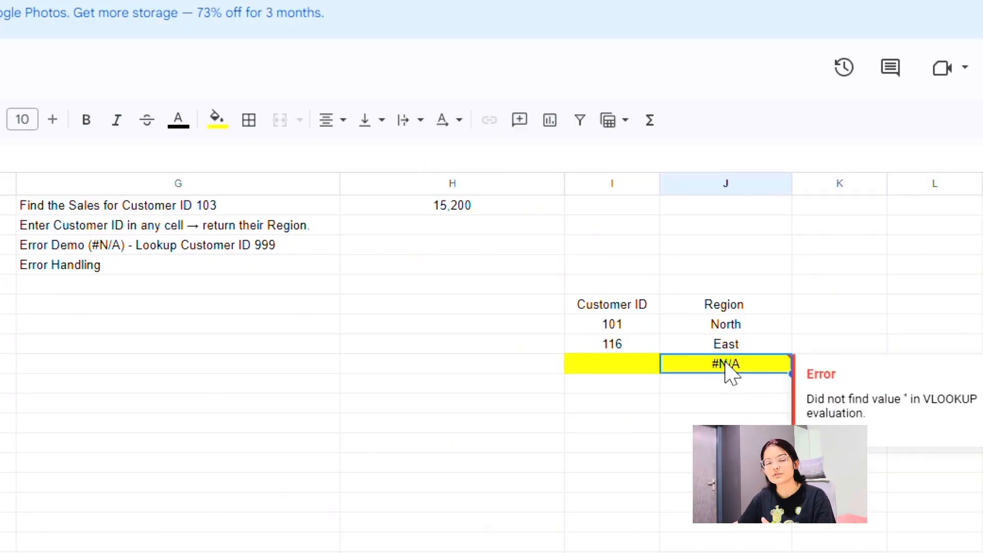
# Enter a customer ID just below the listed range in I9 and read the lookup error in J9.
pyautogui.click(626, 367)
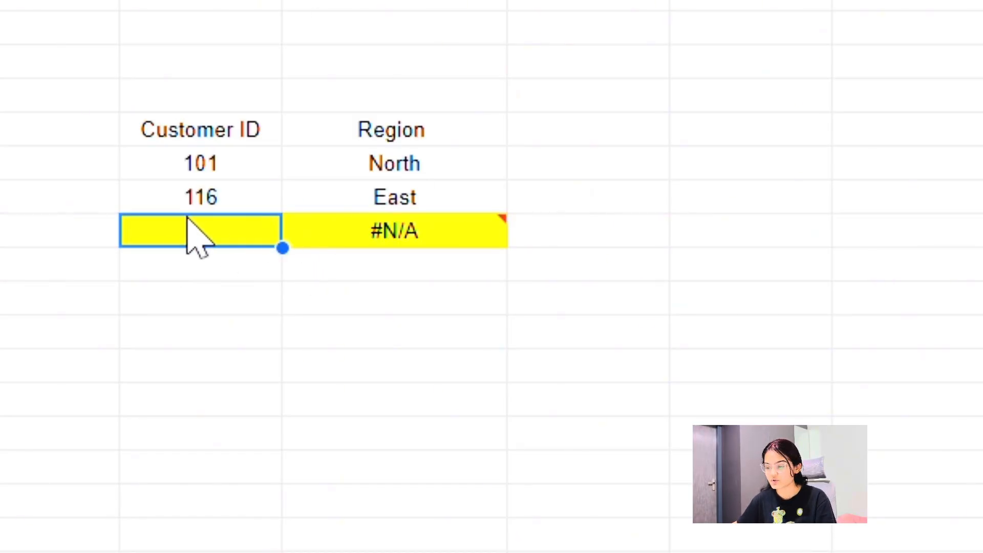
pyautogui.write('100')
pyautogui.press('Return')
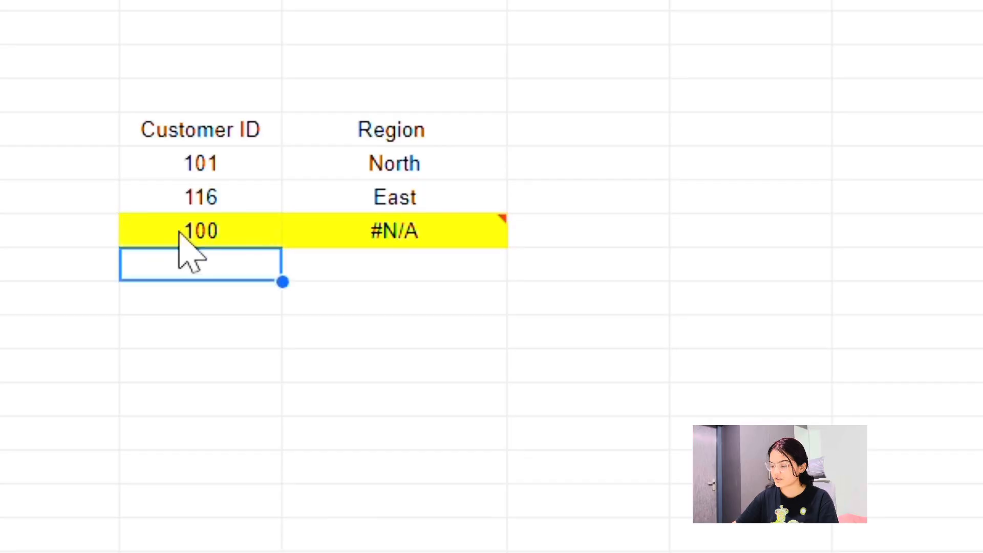
pyautogui.click(425, 235)
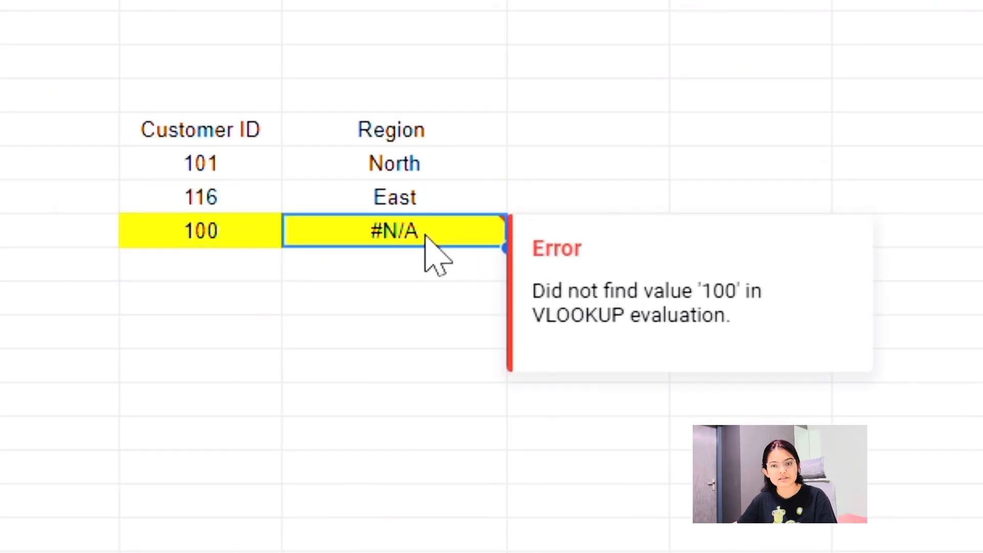
# Enter the unlisted customer ID named in the Error Demo task in I9 and check the lookup error in J9.
pyautogui.click(251, 235)
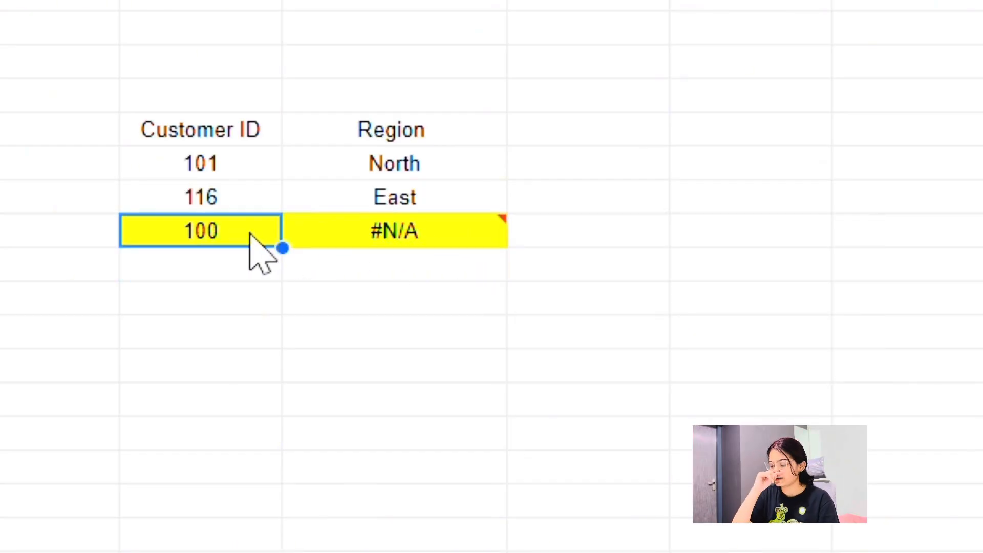
pyautogui.write('999')
pyautogui.press('Return')
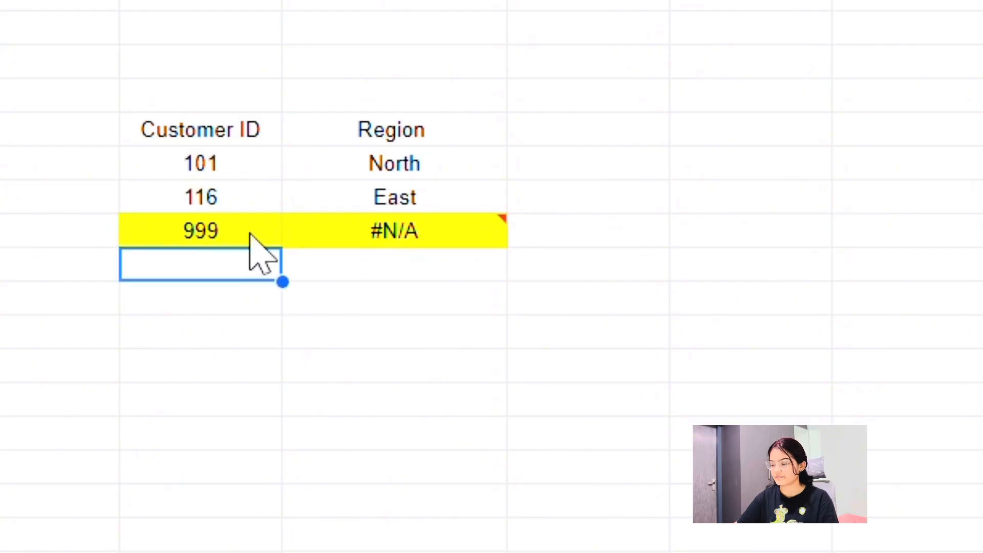
pyautogui.click(407, 233)
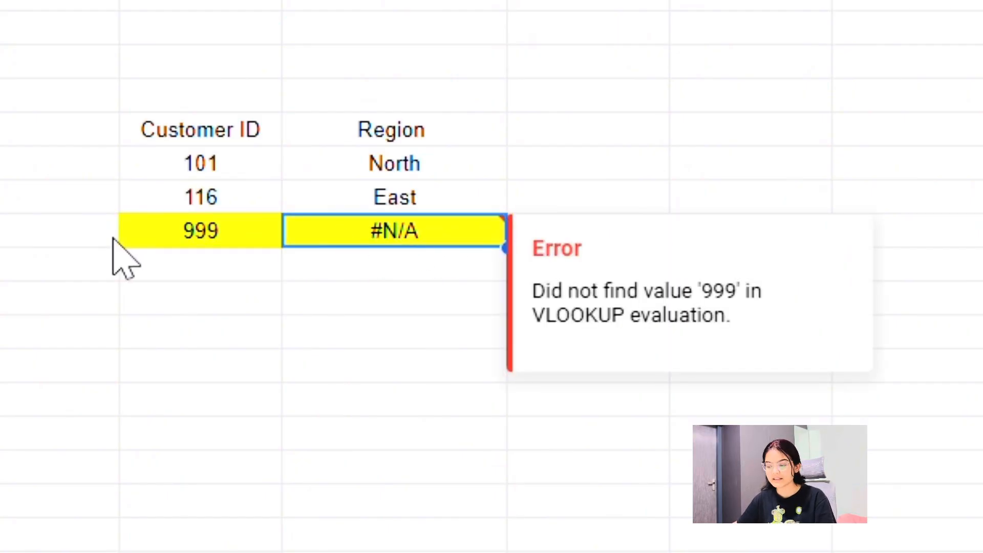
pyautogui.click(208, 240)
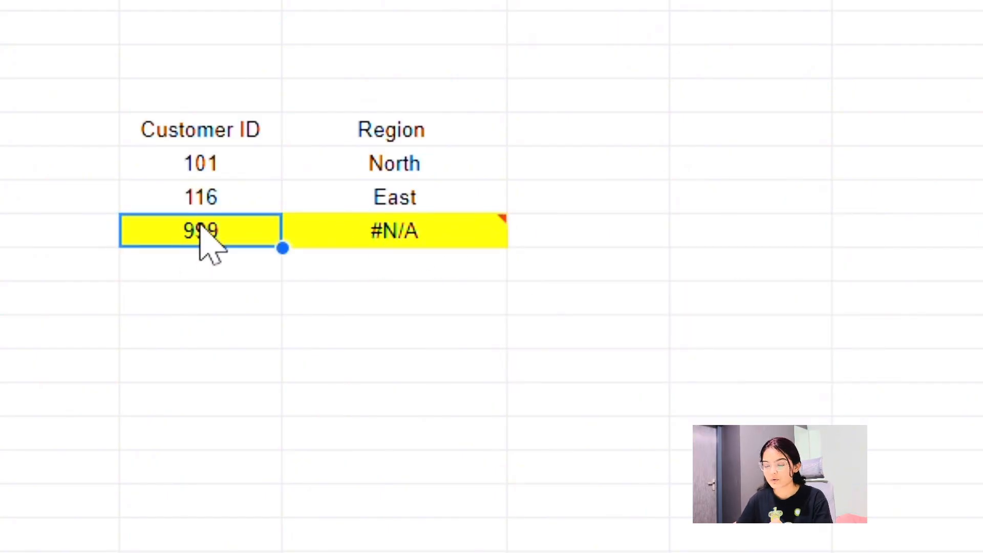
pyautogui.doubleClick(203, 228)
pyautogui.click(164, 299)
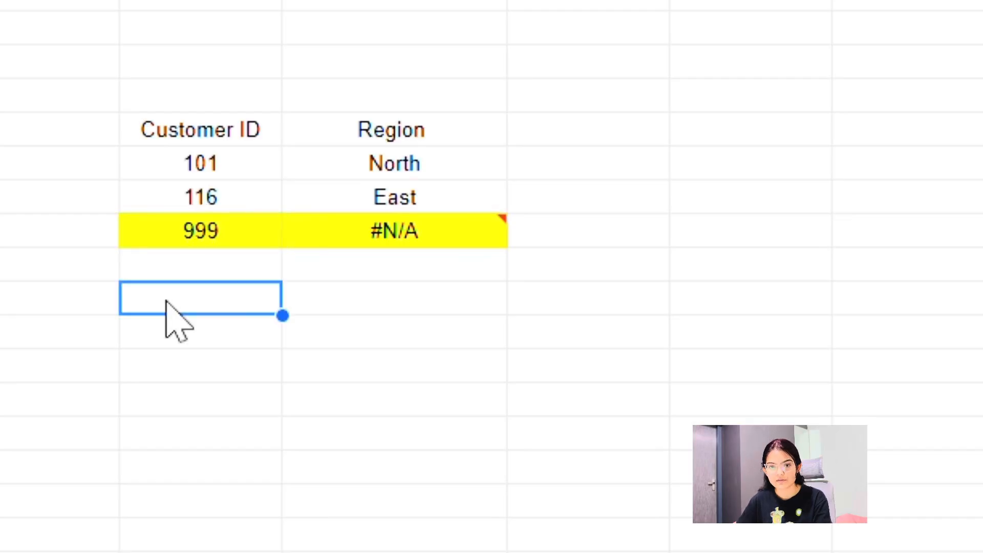
# Change the is_sorted argument of the J9 VLOOKUP formula to TRUE and check the result for the unlisted ID.
pyautogui.click(399, 245)
pyautogui.doubleClick(400, 244)
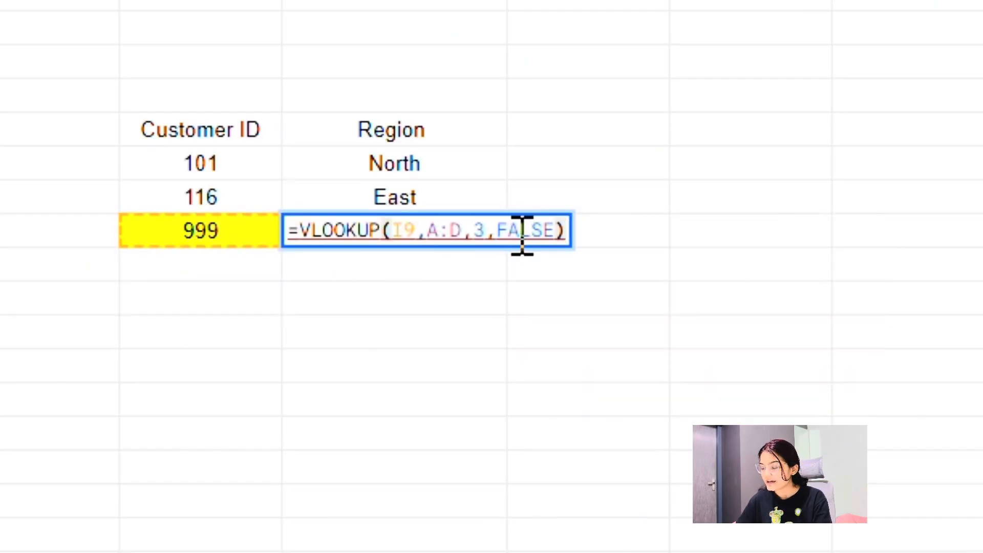
pyautogui.doubleClick(522, 231)
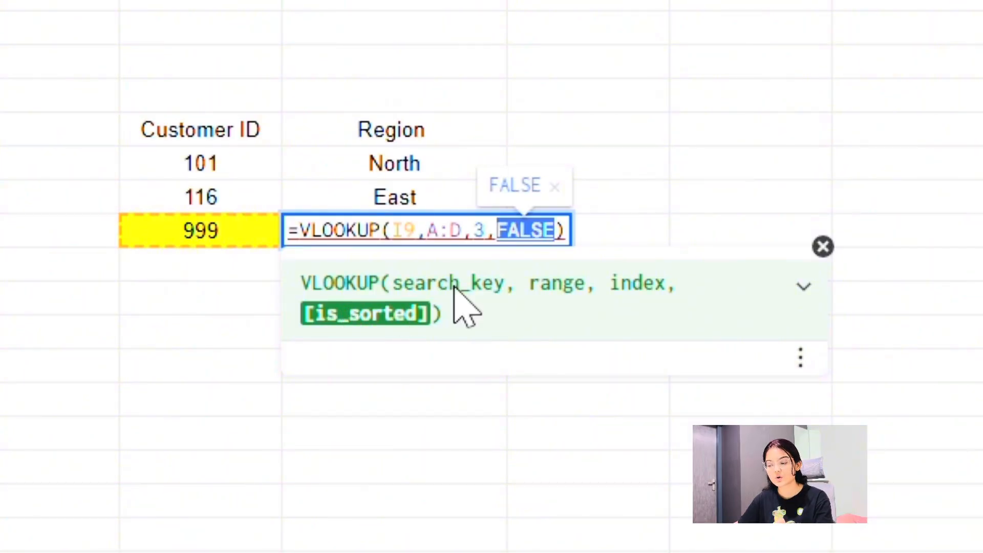
pyautogui.moveTo(522, 233)
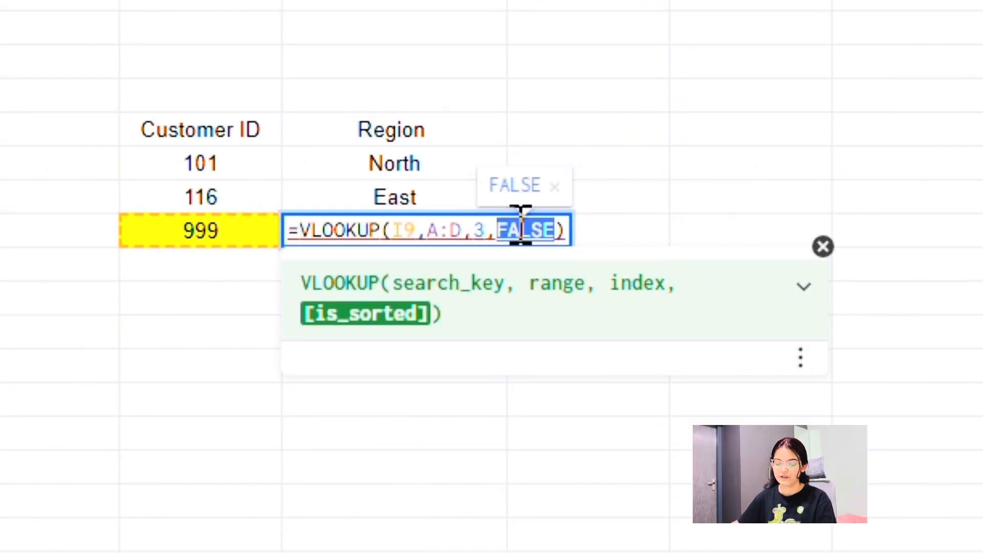
pyautogui.write('TRUE')
pyautogui.press('Tab')
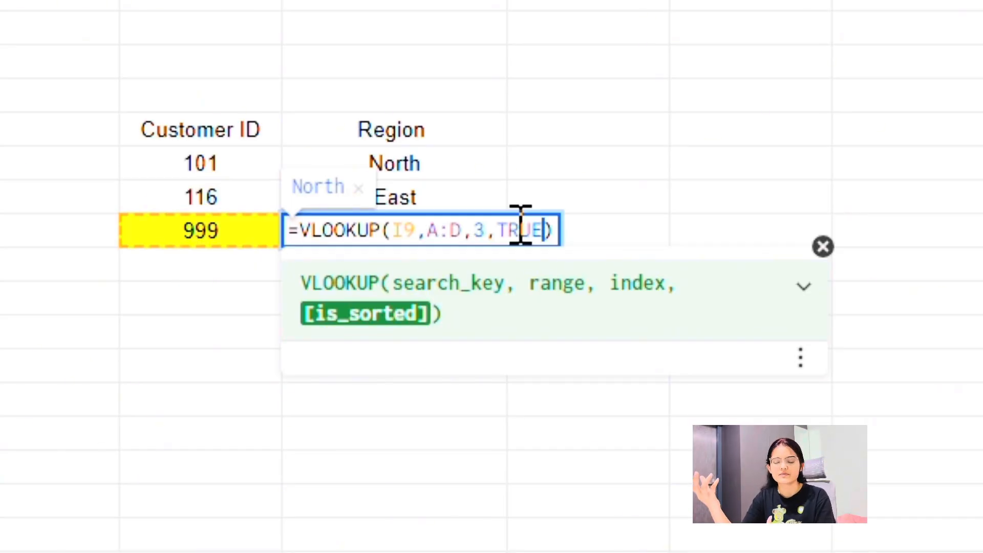
pyautogui.press('Return')
pyautogui.press('Up')
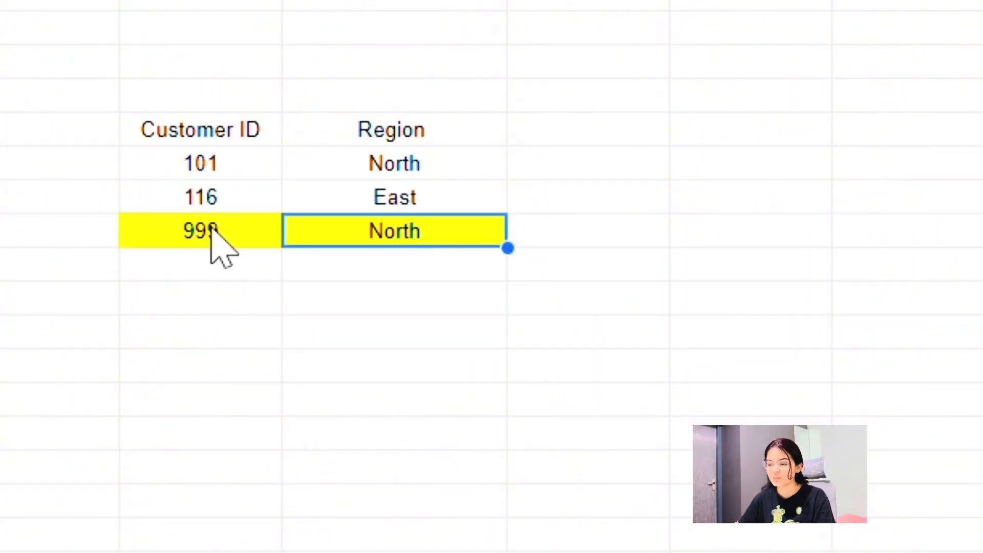
pyautogui.click(231, 228)
pyautogui.click(402, 231)
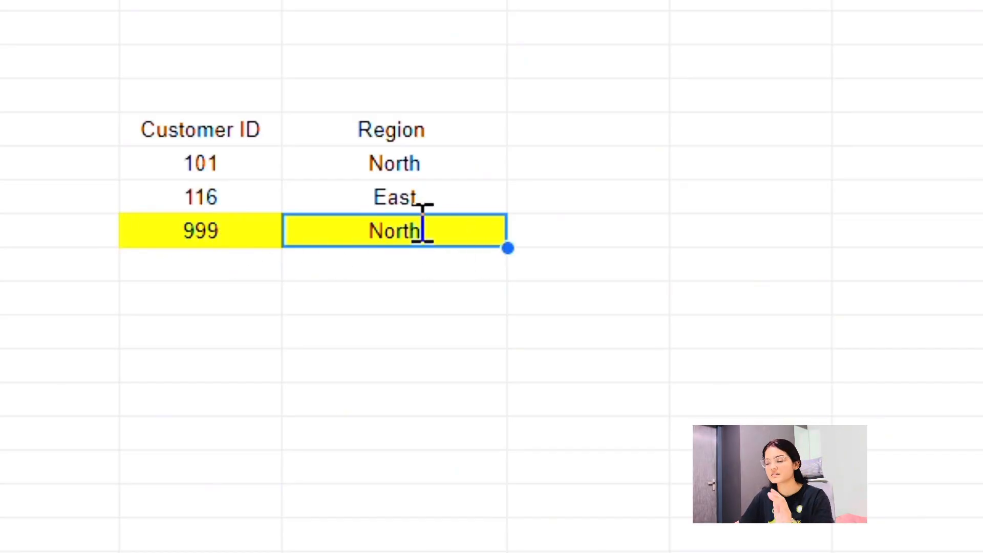
# Review the is_sorted argument in the J9 VLOOKUP formula without altering it.
pyautogui.doubleClick(422, 224)
pyautogui.click(521, 225)
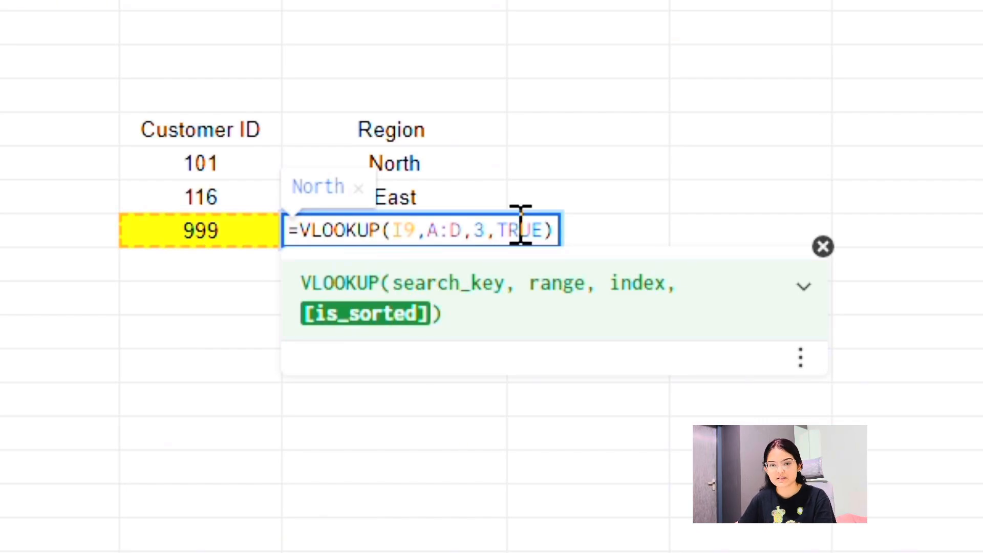
pyautogui.press('Return')
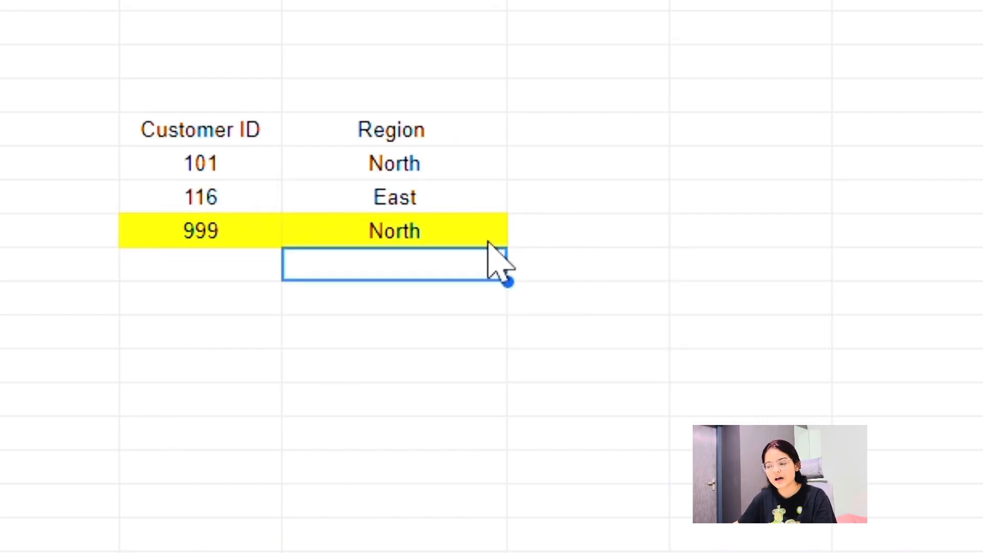
# Change the is_sorted argument of the J9 VLOOKUP formula to FALSE and inspect the result for the unlisted ID.
pyautogui.click(386, 236)
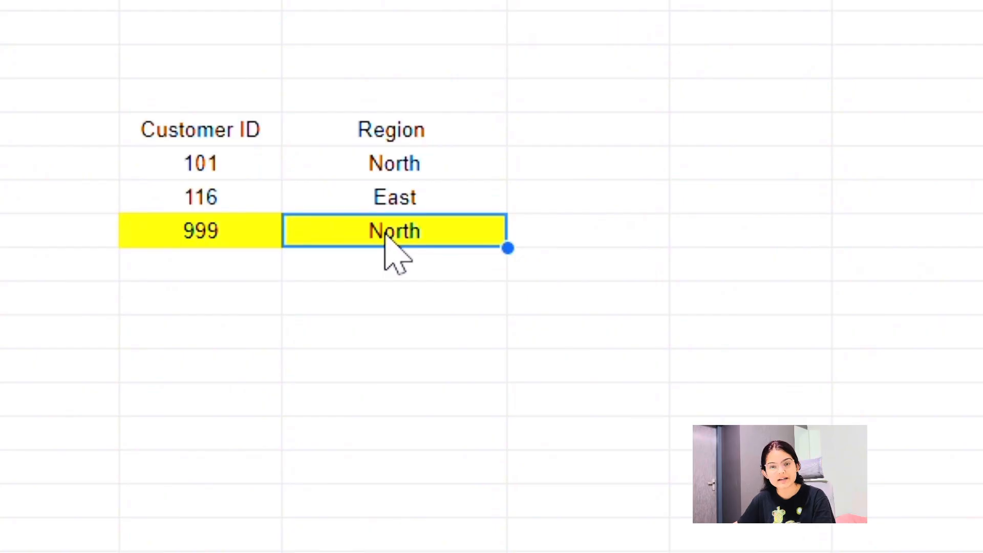
pyautogui.doubleClick(387, 237)
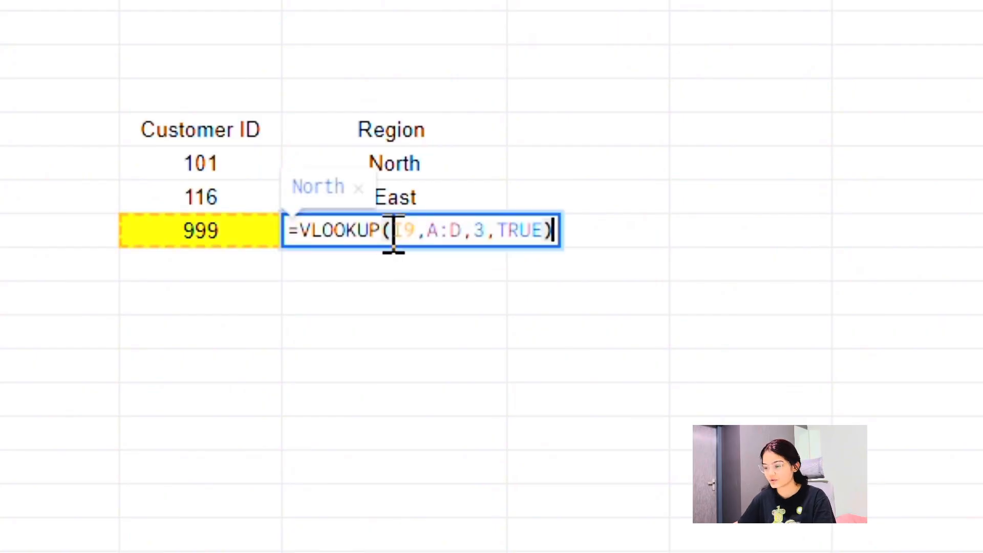
pyautogui.doubleClick(515, 232)
pyautogui.write('FALSE')
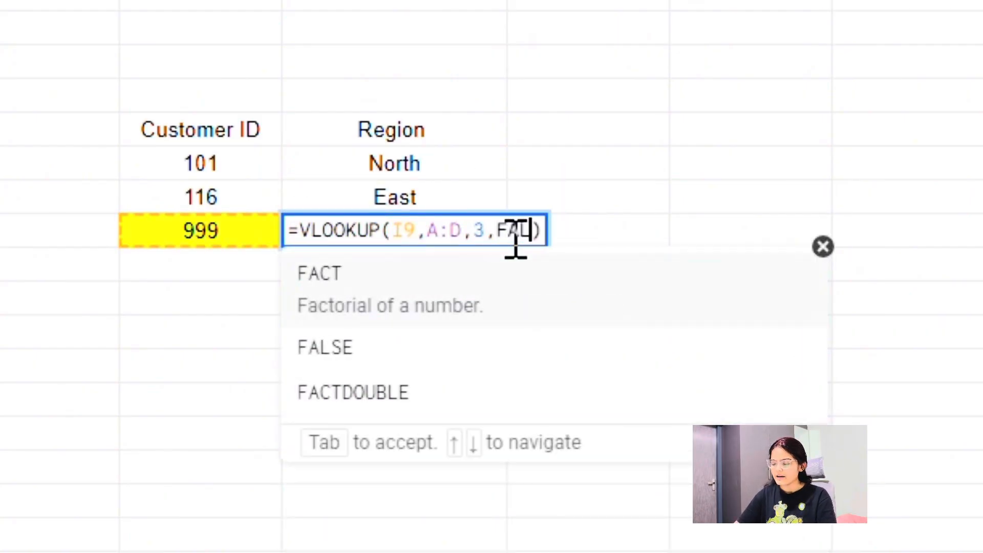
pyautogui.press('Return')
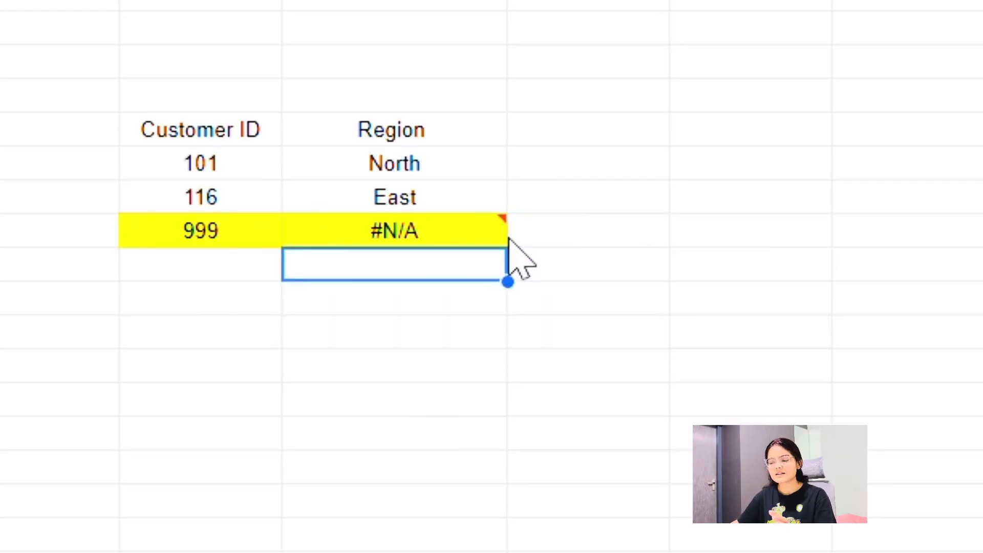
pyautogui.click(384, 231)
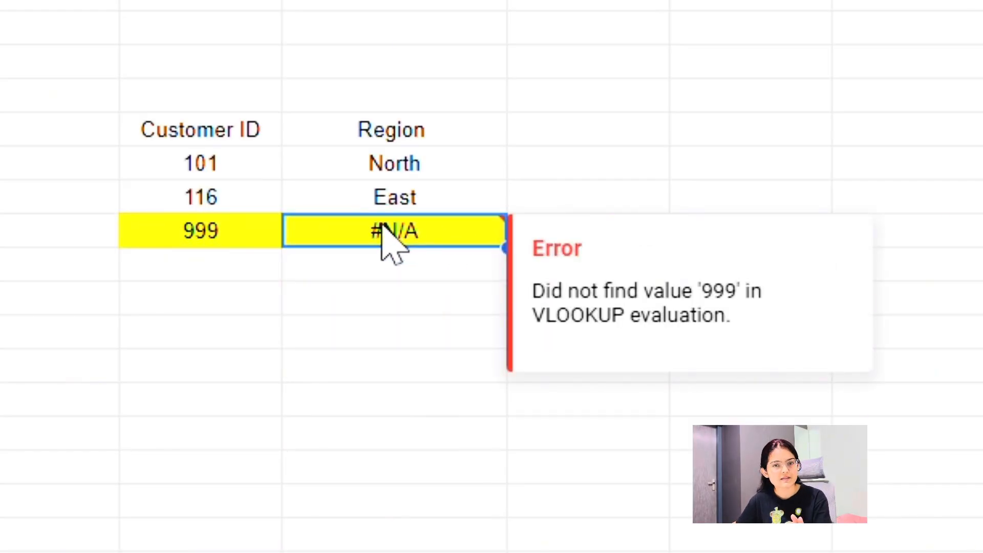
# Compare the lookup ID in I9 with the error details of the formula in J9.
pyautogui.click(359, 269)
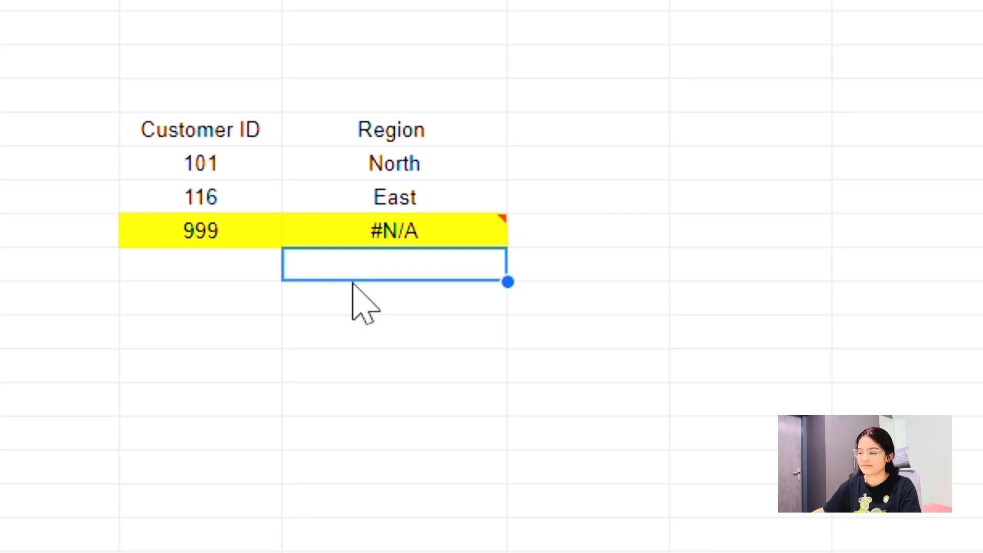
pyautogui.press('Down')
pyautogui.click(387, 239)
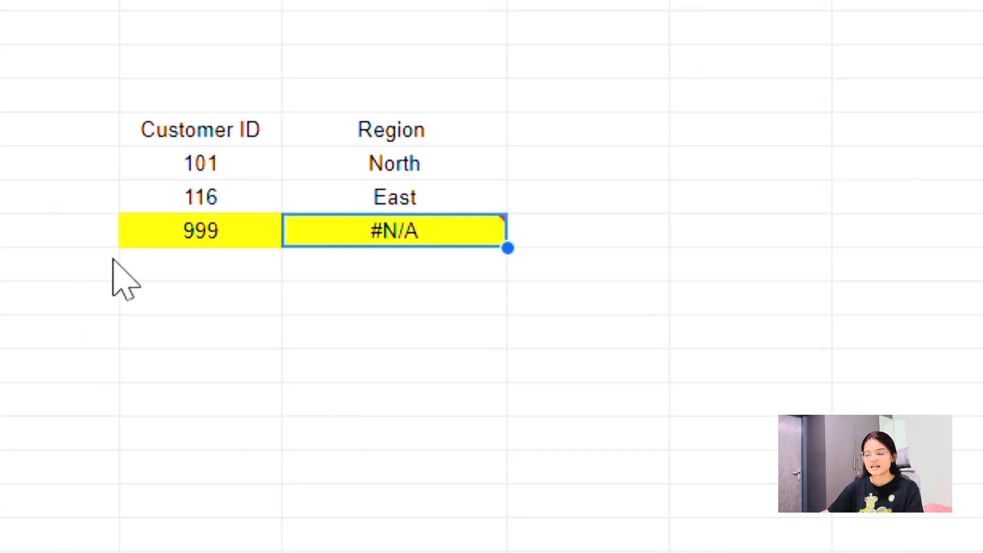
pyautogui.click(171, 225)
pyautogui.click(393, 232)
pyautogui.moveTo(393, 231)
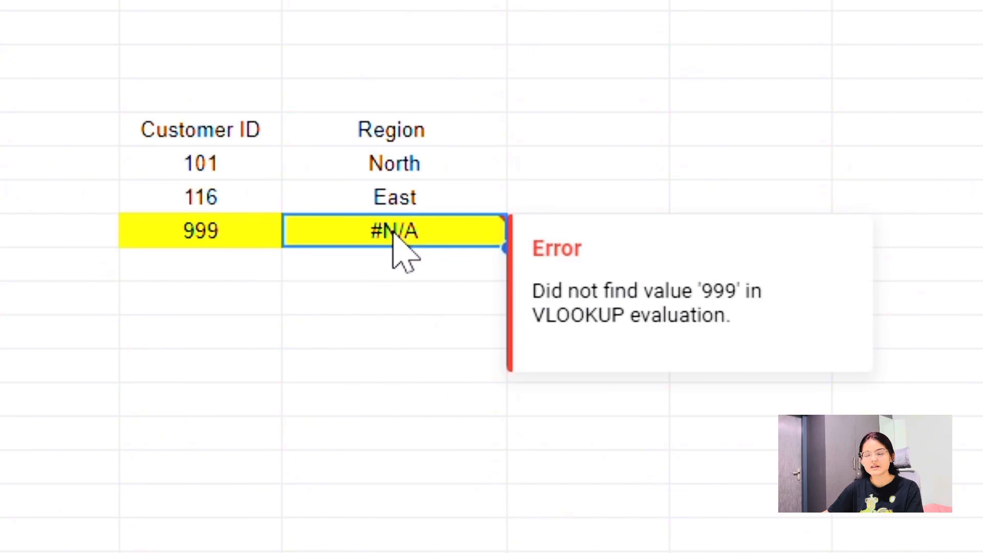
pyautogui.click(195, 239)
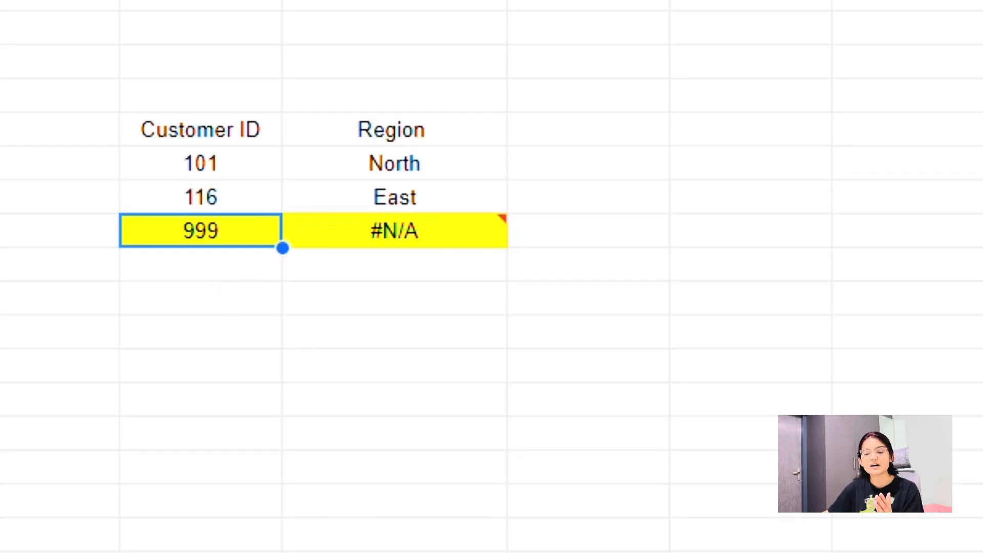
pyautogui.click(394, 231)
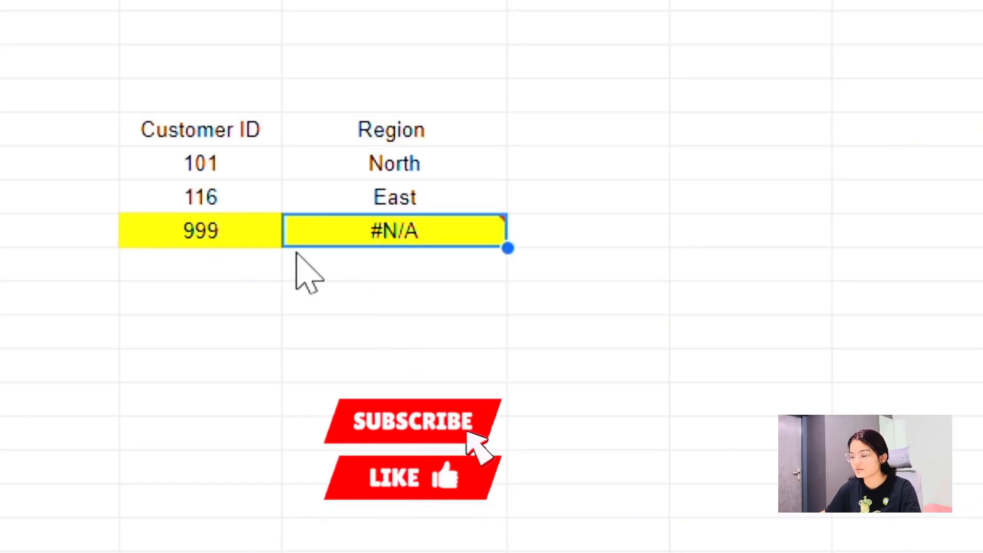
# Insert IFERROR( in front of the VLOOKUP function in J9, leaving no space between them.
pyautogui.doubleClick(388, 235)
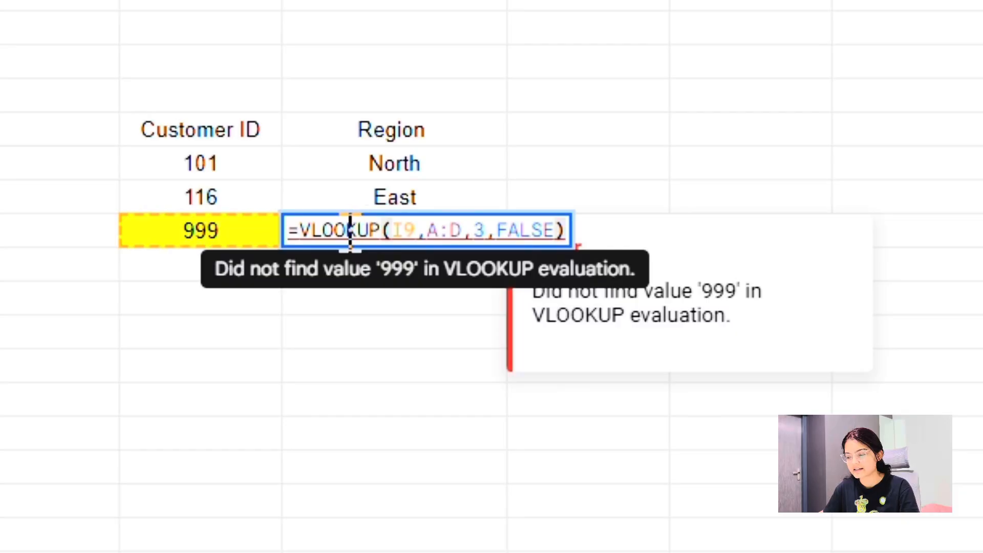
pyautogui.press('Left')
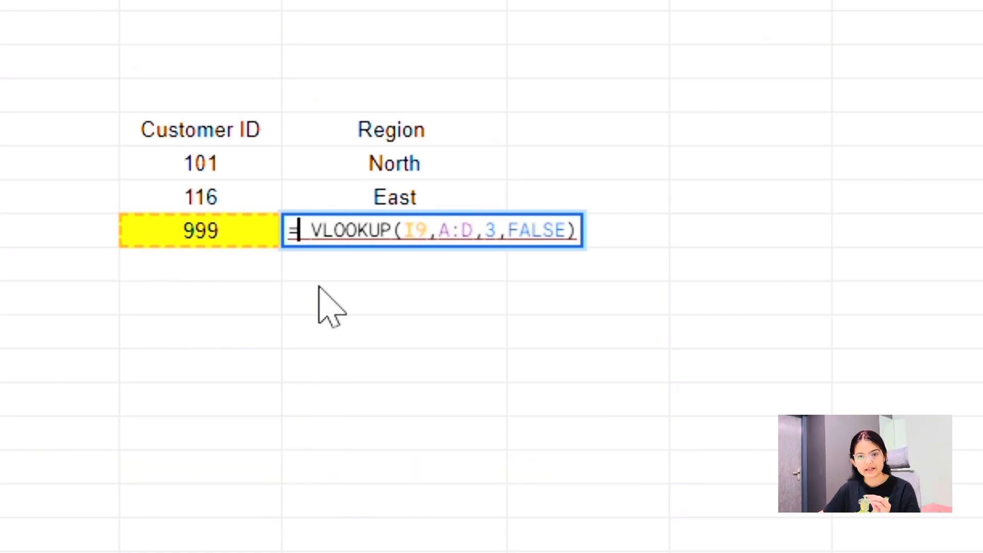
pyautogui.write('iferr')
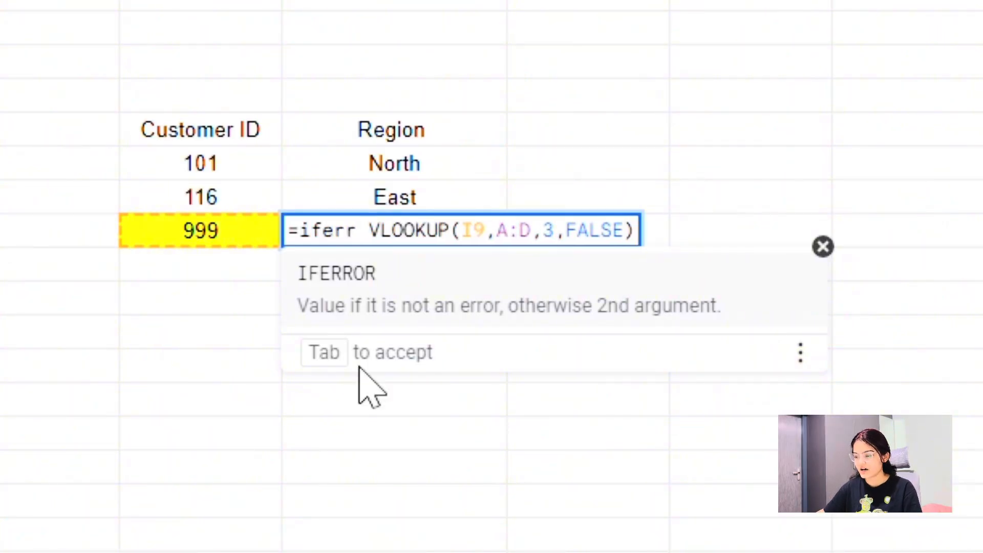
pyautogui.click(371, 299)
pyautogui.press('Right')
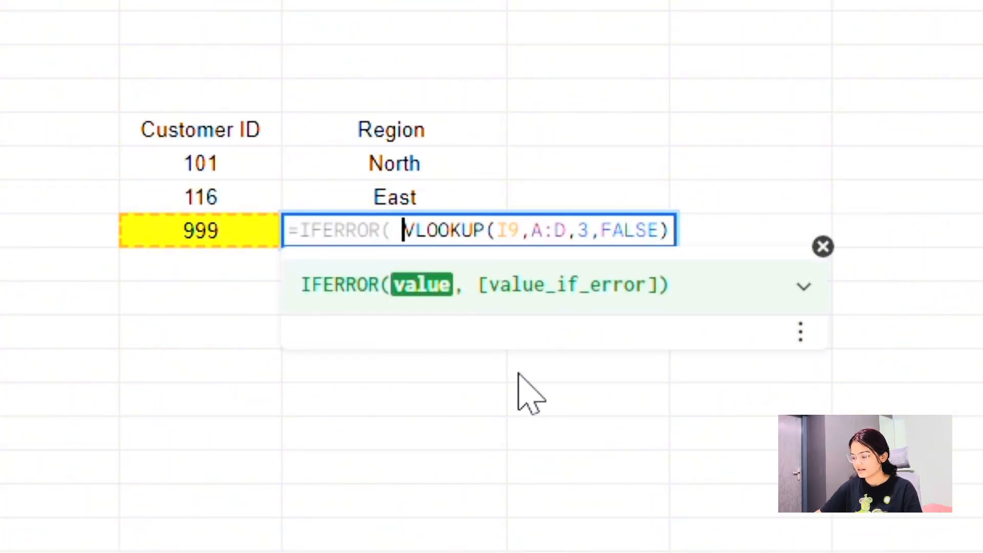
pyautogui.press('BackSpace')
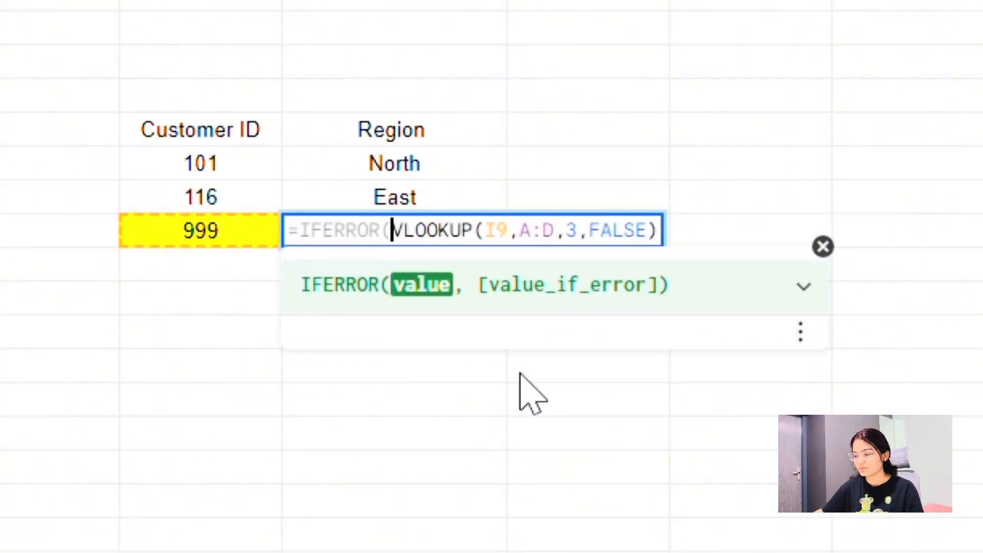
# Add a comma after the VLOOKUP in J9's IFERROR formula and review the value and value_if_error arguments in the function help.
pyautogui.click(651, 229)
pyautogui.press('Right')
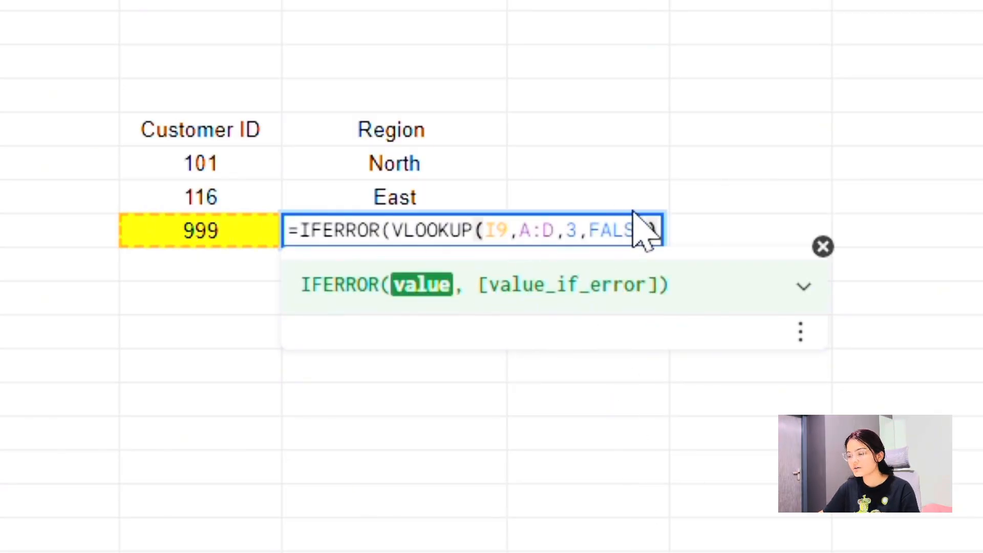
pyautogui.click(422, 290)
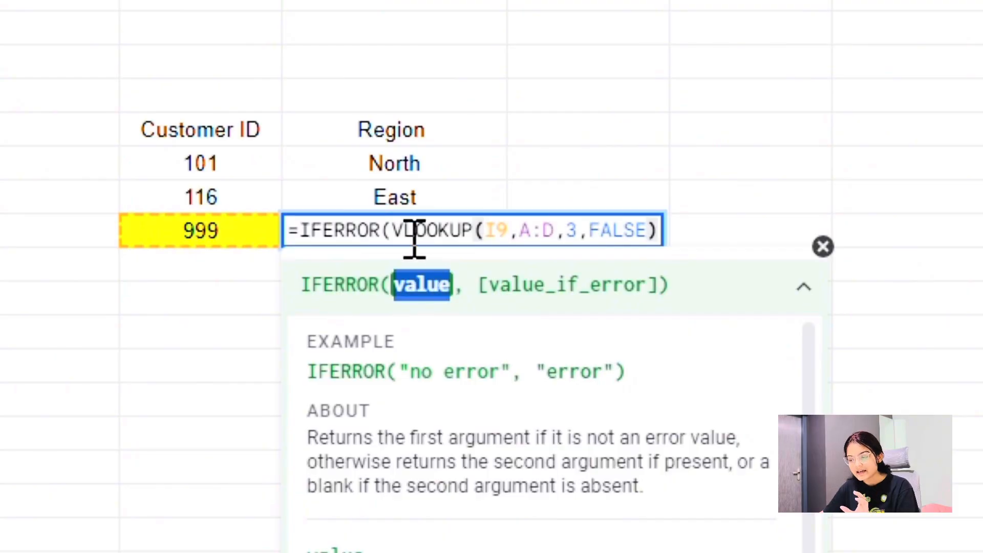
pyautogui.click(657, 227)
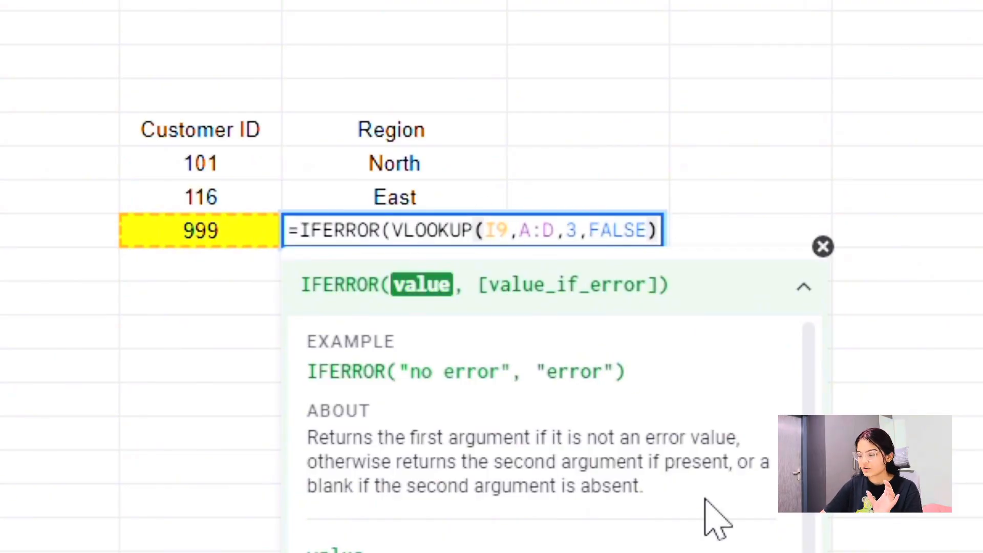
pyautogui.write(',')
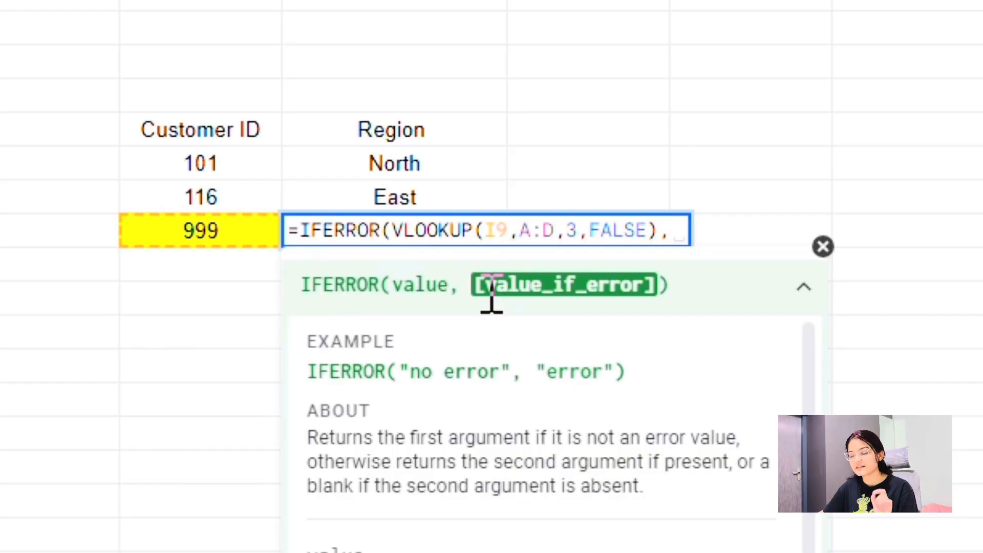
pyautogui.doubleClick(529, 285)
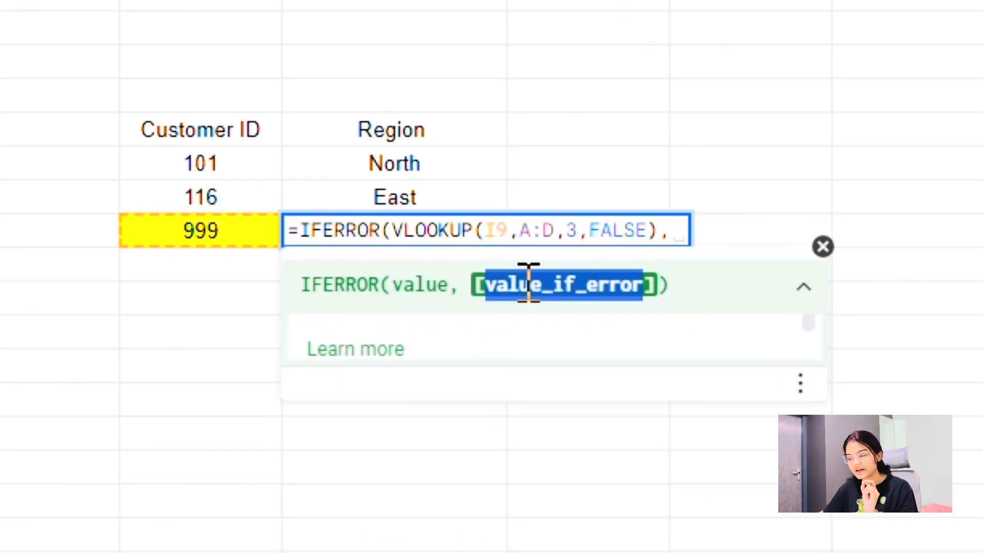
pyautogui.click(672, 231)
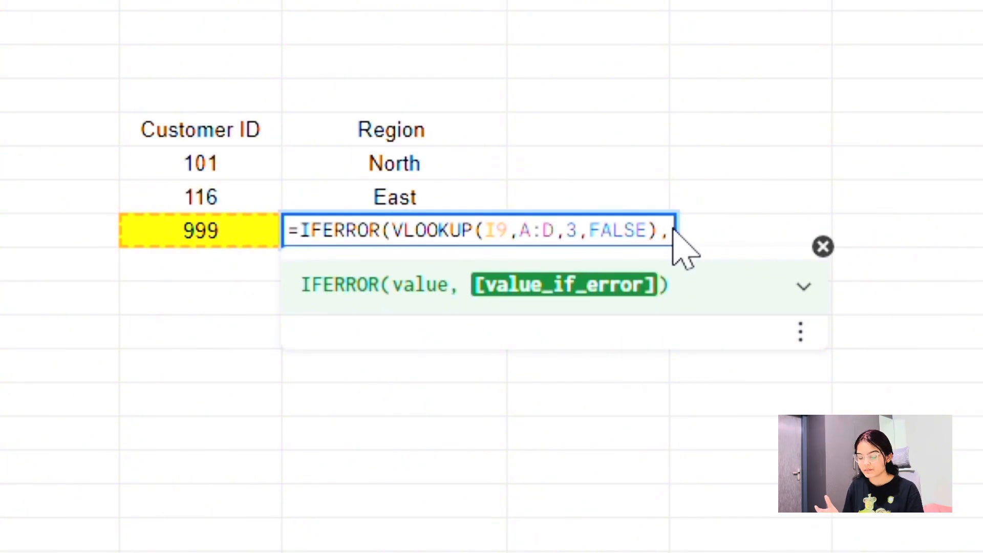
# Complete the J9 IFERROR formula with "Not Found" as the value_if_error and check the result against the ID in I9.
pyautogui.write('"')
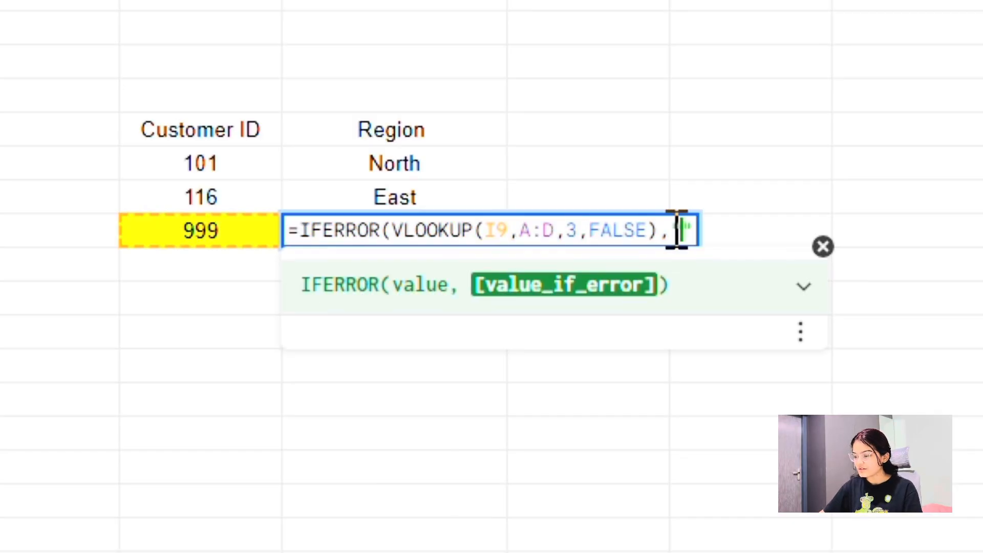
pyautogui.write('Not Fo')
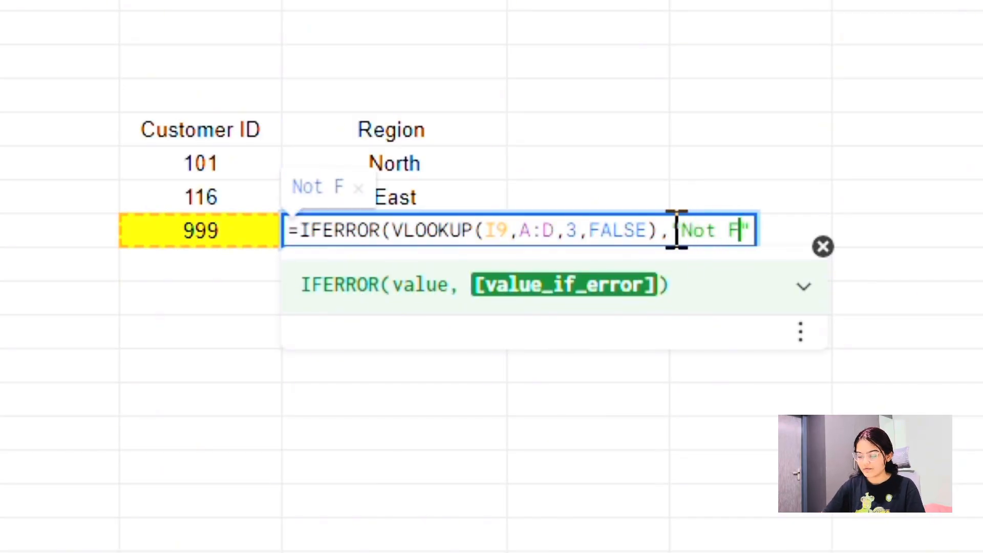
pyautogui.write('und")')
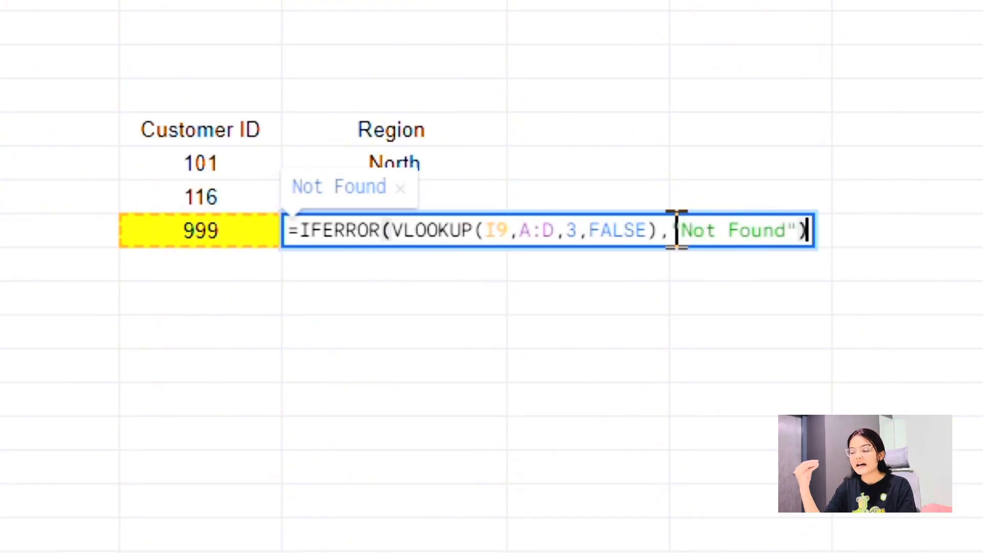
pyautogui.press('Return')
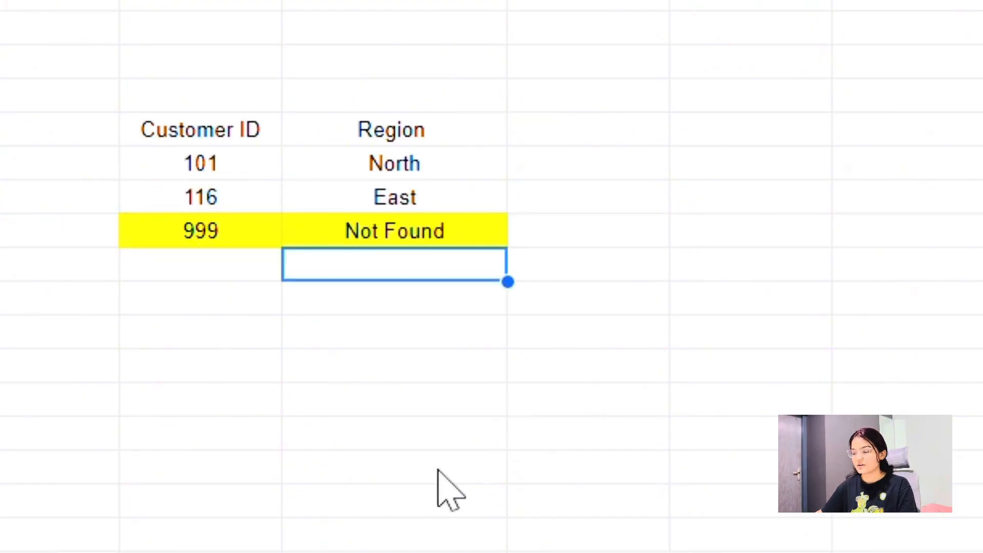
pyautogui.click(397, 238)
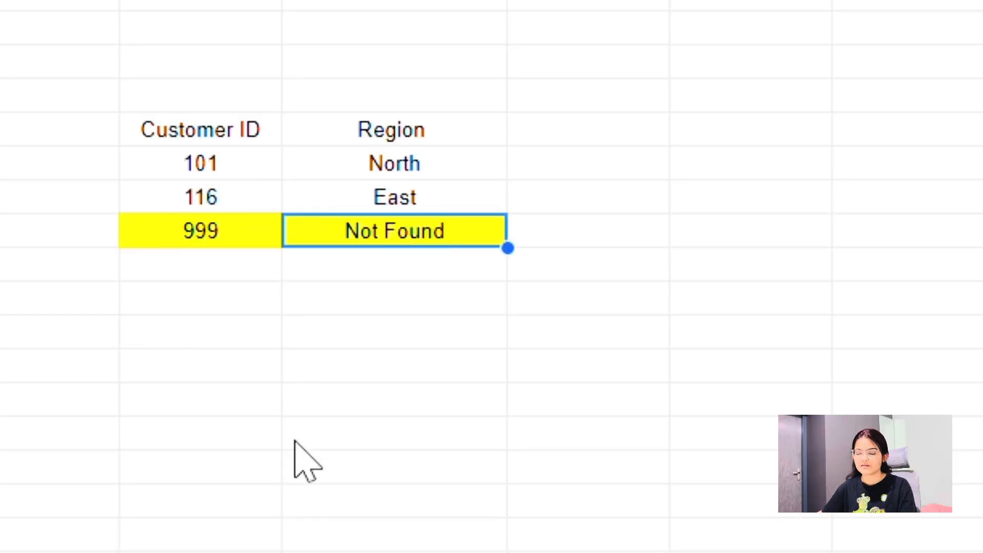
pyautogui.click(187, 233)
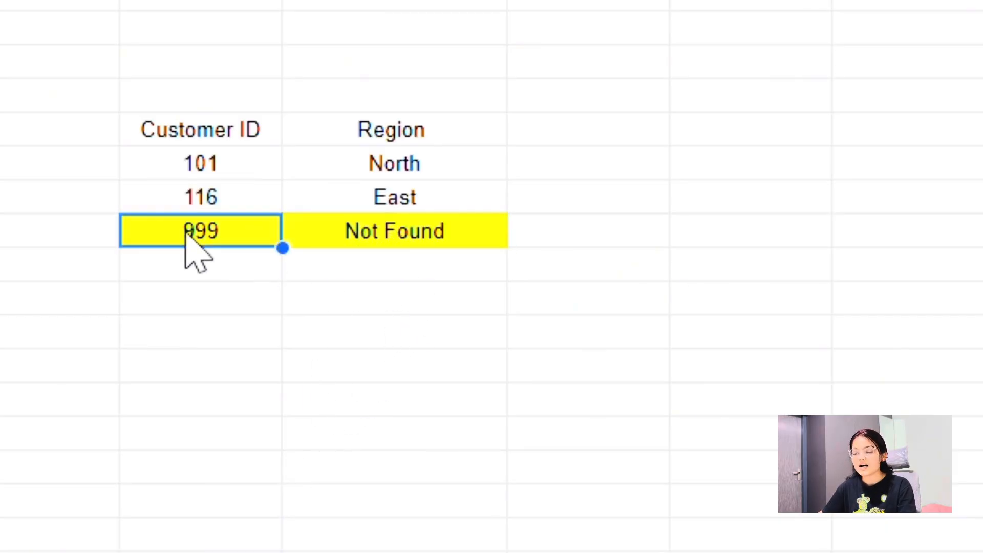
pyautogui.click(385, 239)
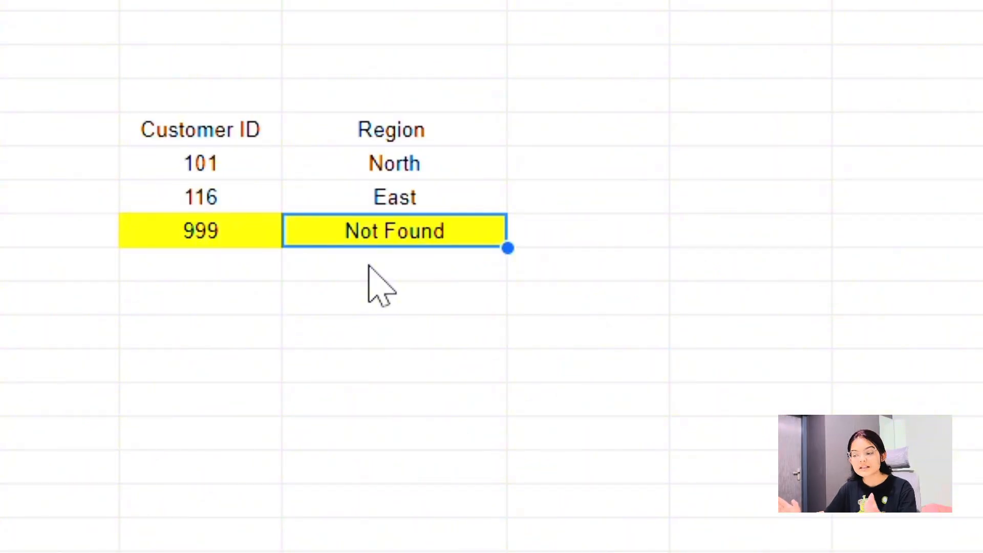
# Enter a customer ID just below the listed range in I9 to test the IFERROR formula in J9.
pyautogui.click(157, 240)
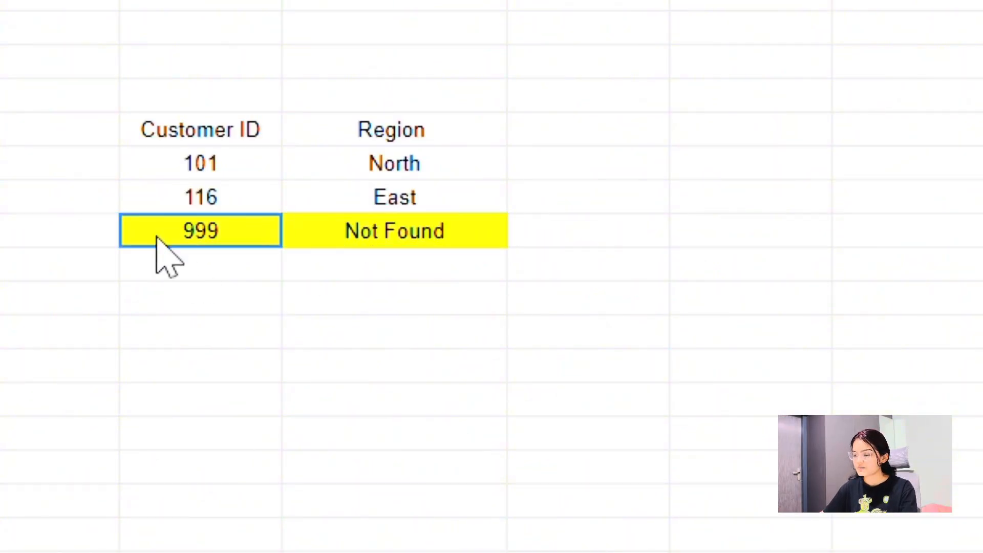
pyautogui.write('100')
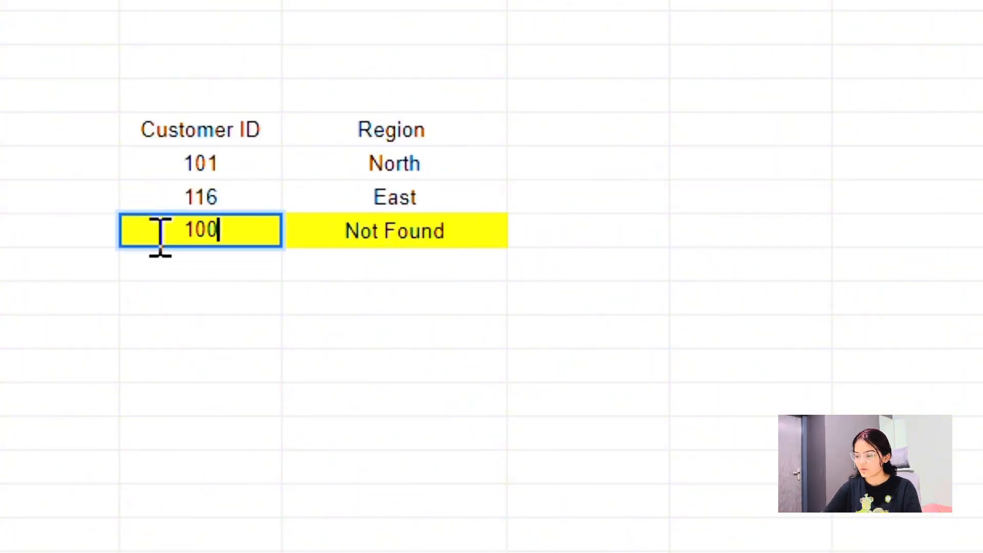
pyautogui.press('Return')
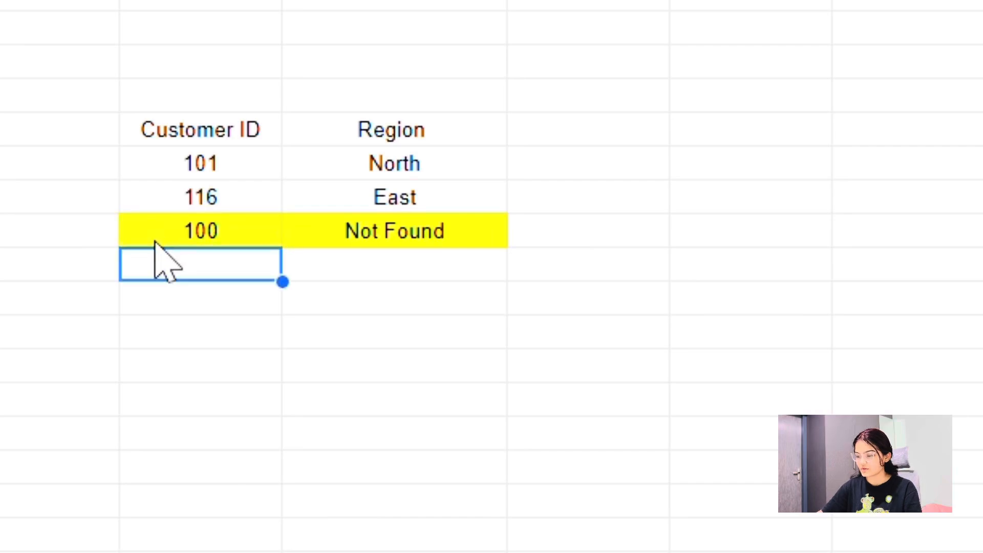
pyautogui.click(415, 246)
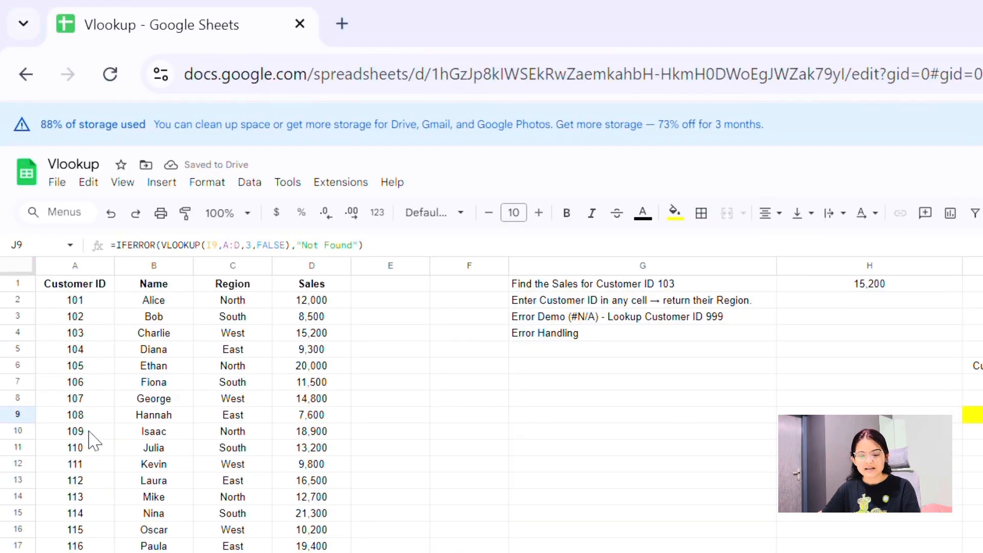
# Copy the customer ID from A10 into I9 to test the J9 formula with a listed ID.
pyautogui.click(88, 432)
pyautogui.hotkey('ctrl', 'c')
pyautogui.click(734, 304)
pyautogui.hotkey('ctrl', 'v')
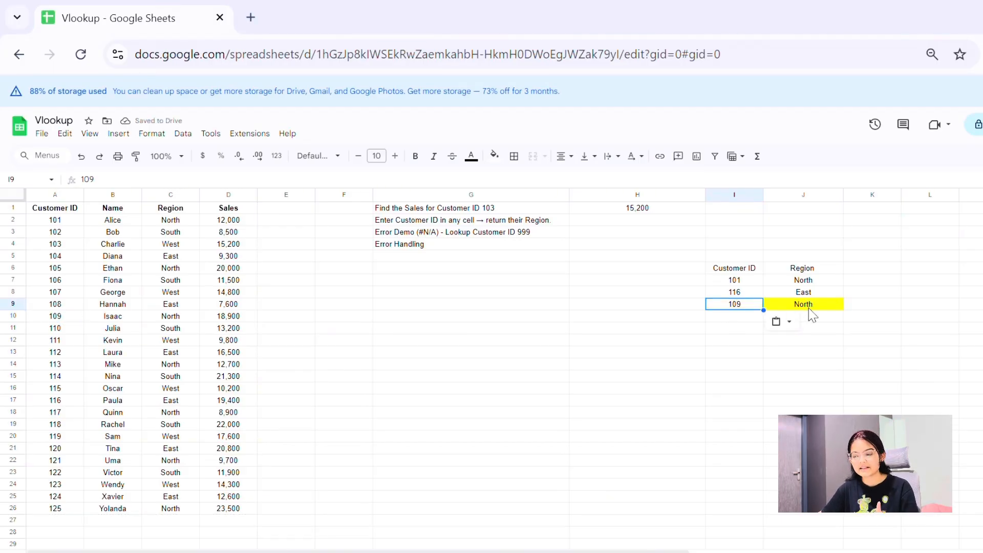
# Check the Region in row 10 of the source table against the lookup result in J9.
pyautogui.click(59, 316)
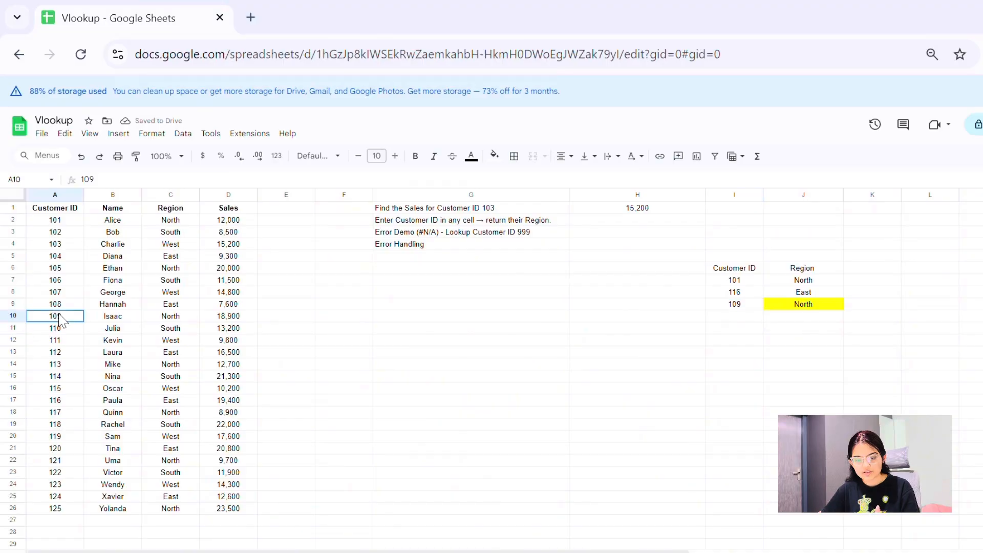
pyautogui.press('Right')
pyautogui.press('Right')
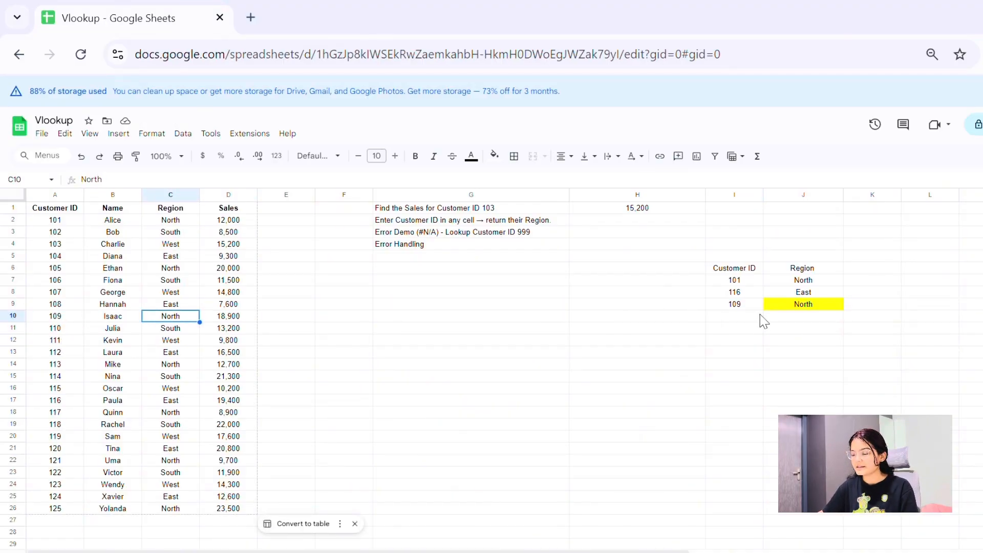
# Replace the ID in I9 with an unlisted customer ID just before the first listed one and check J9's result.
pyautogui.click(735, 304)
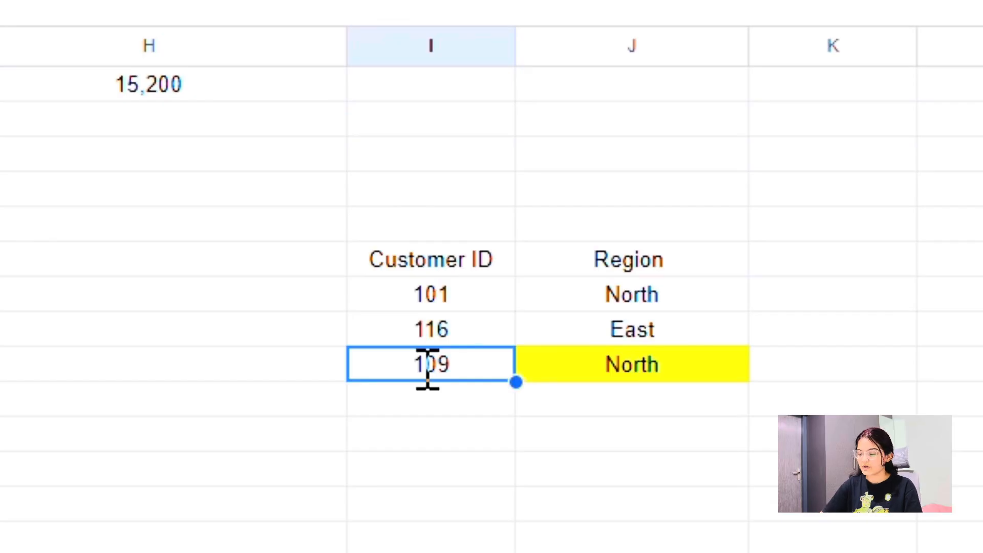
pyautogui.write('100')
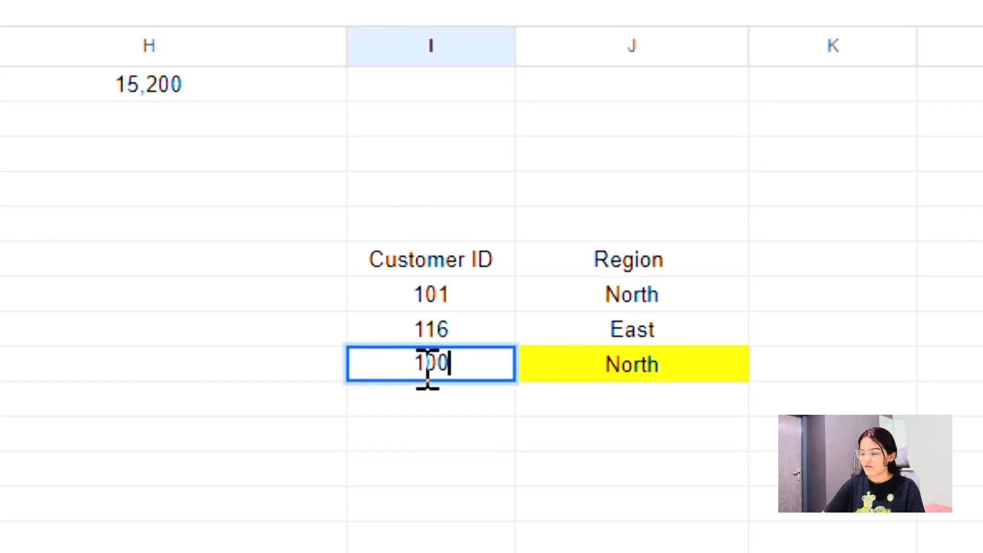
pyautogui.press('Return')
pyautogui.click(692, 361)
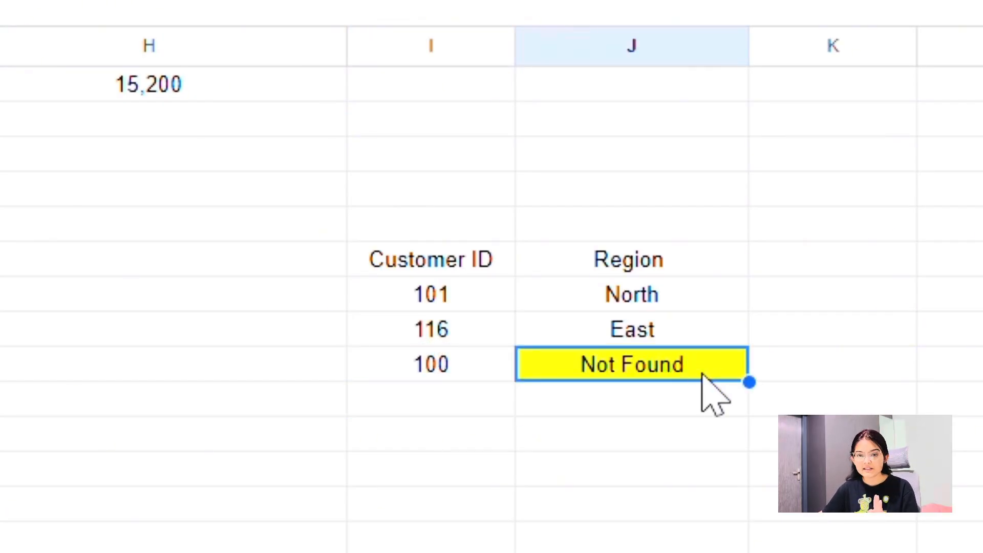
pyautogui.click(674, 494)
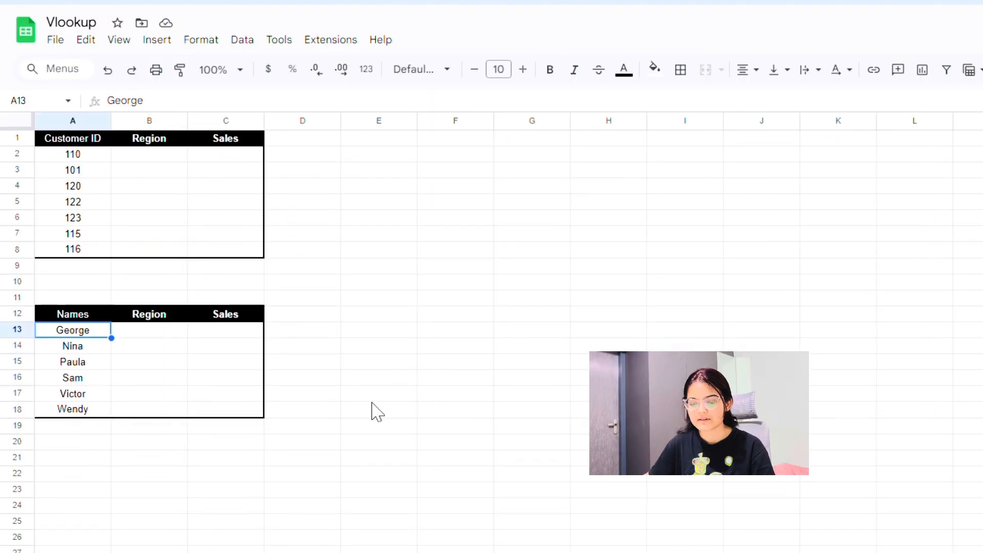
# Compare the two unfilled tables on Sheet3 with the solved task list on the VLOOKUP sheet.
pyautogui.click(373, 397)
pyautogui.click(348, 235)
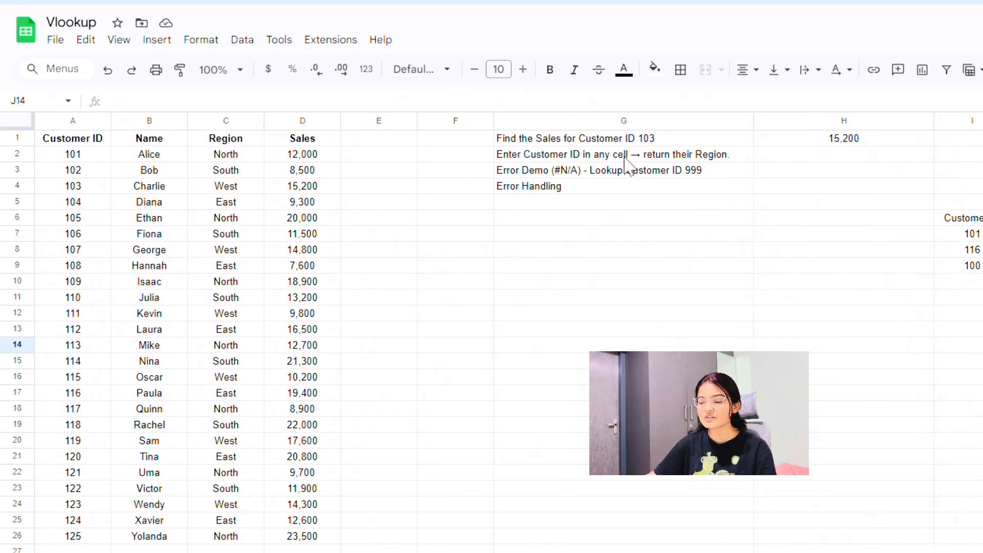
pyautogui.moveTo(625, 139); pyautogui.dragTo(635, 198)
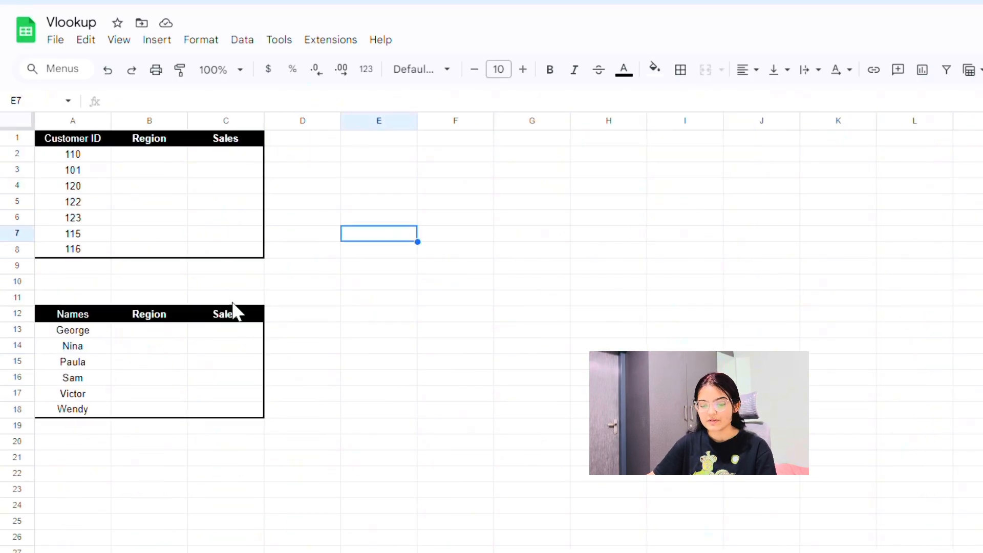
pyautogui.click(180, 197)
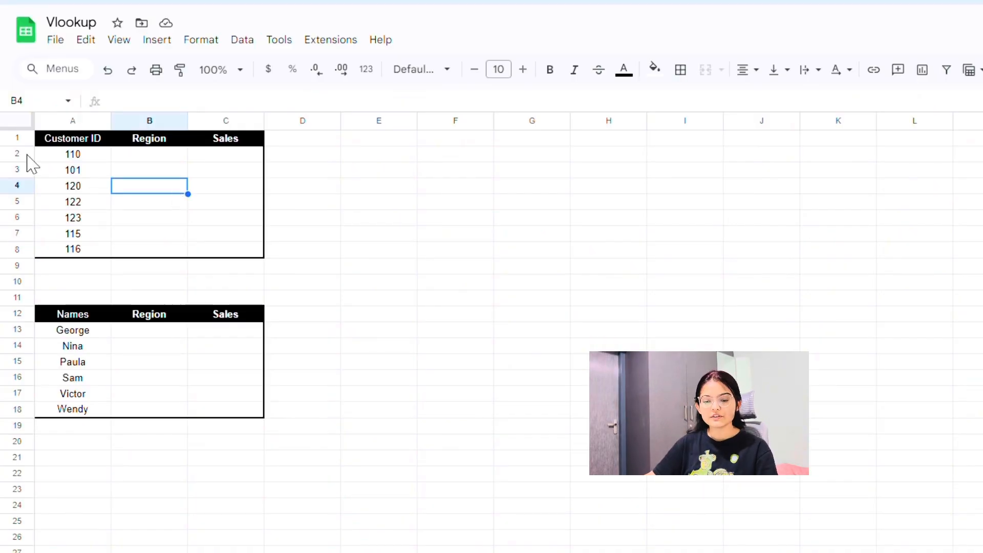
# Review the customer IDs in A2:A8 of Sheet3 and the Region and Sales columns that need lookup values.
pyautogui.click(89, 156)
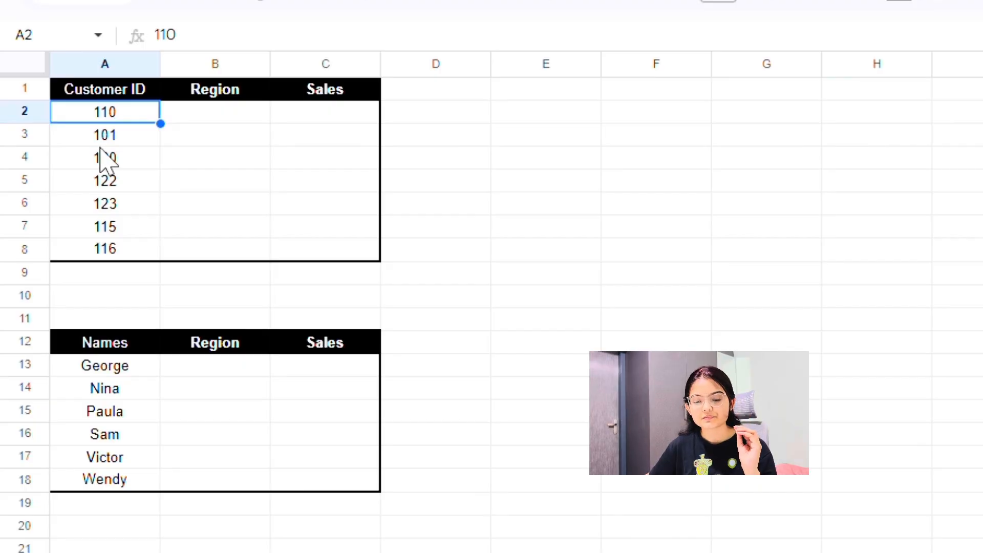
pyautogui.moveTo(134, 118); pyautogui.dragTo(128, 230)
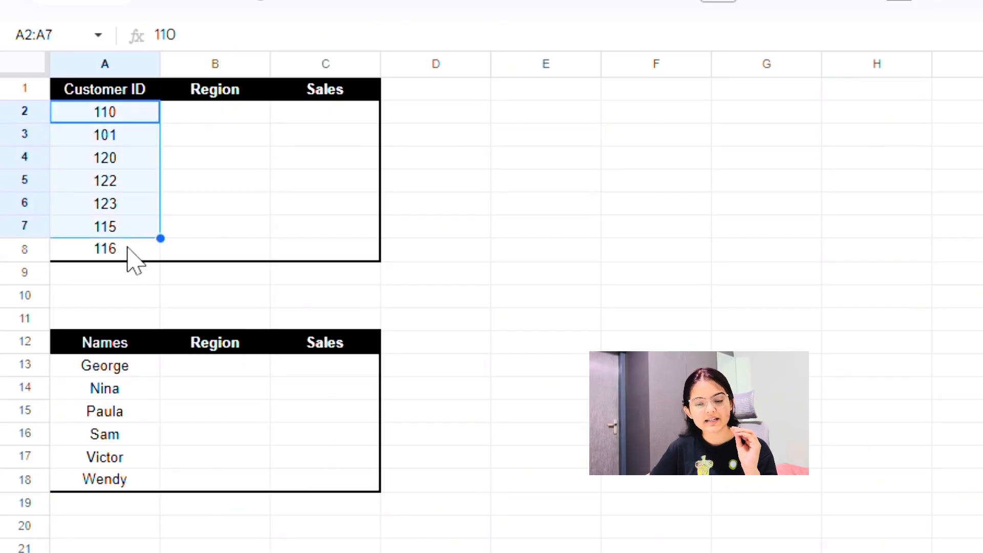
pyautogui.click(125, 271)
pyautogui.click(119, 115)
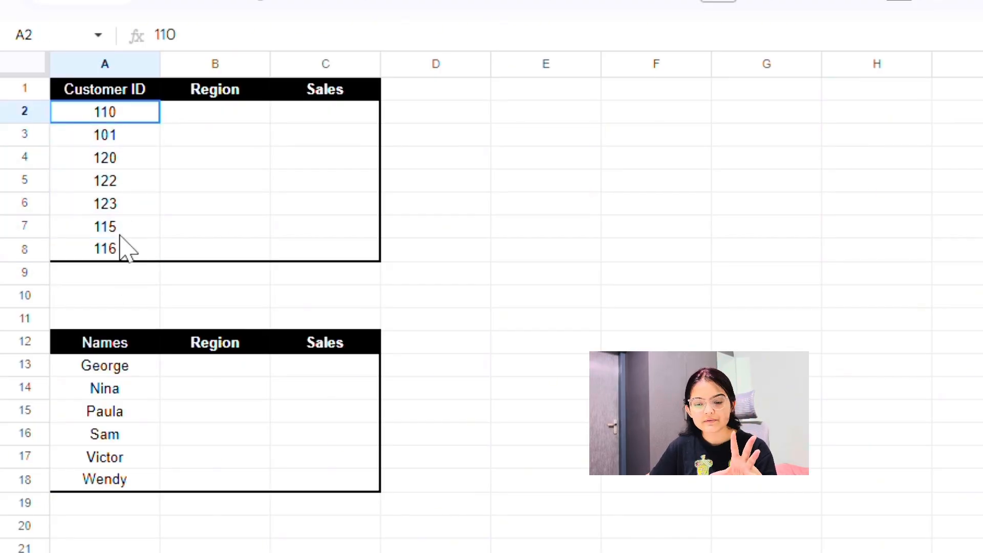
pyautogui.moveTo(118, 229); pyautogui.dragTo(123, 258)
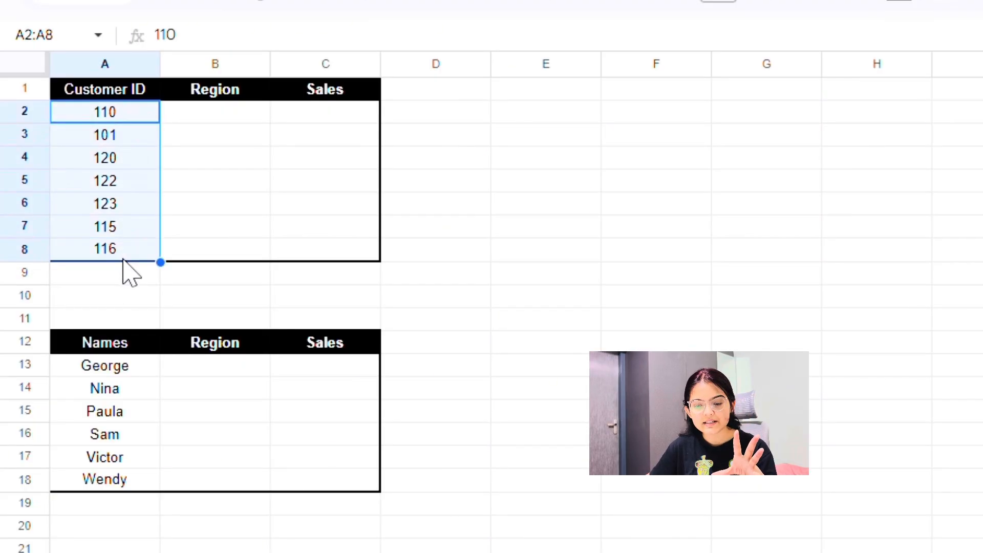
pyautogui.click(230, 118)
pyautogui.click(221, 89)
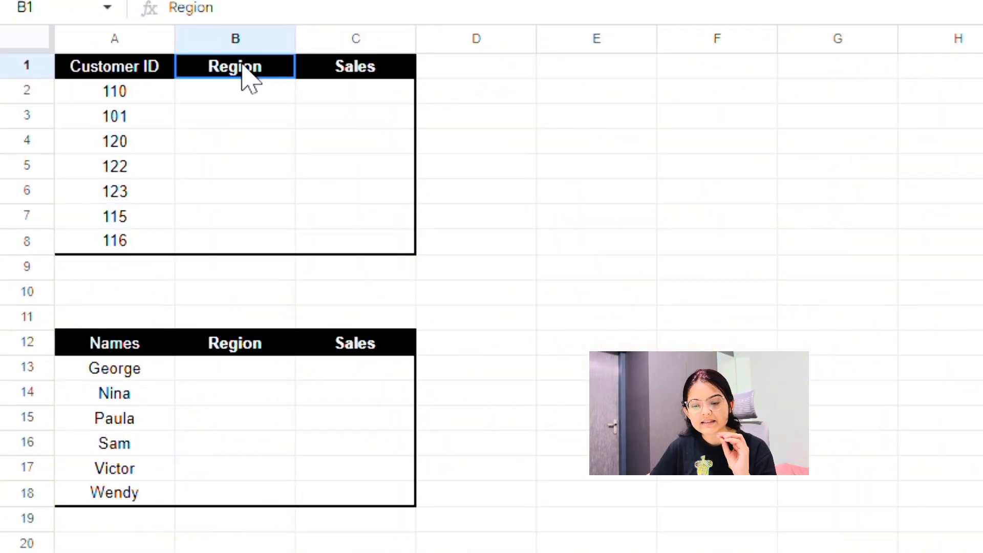
pyautogui.press('Right')
pyautogui.click(242, 67)
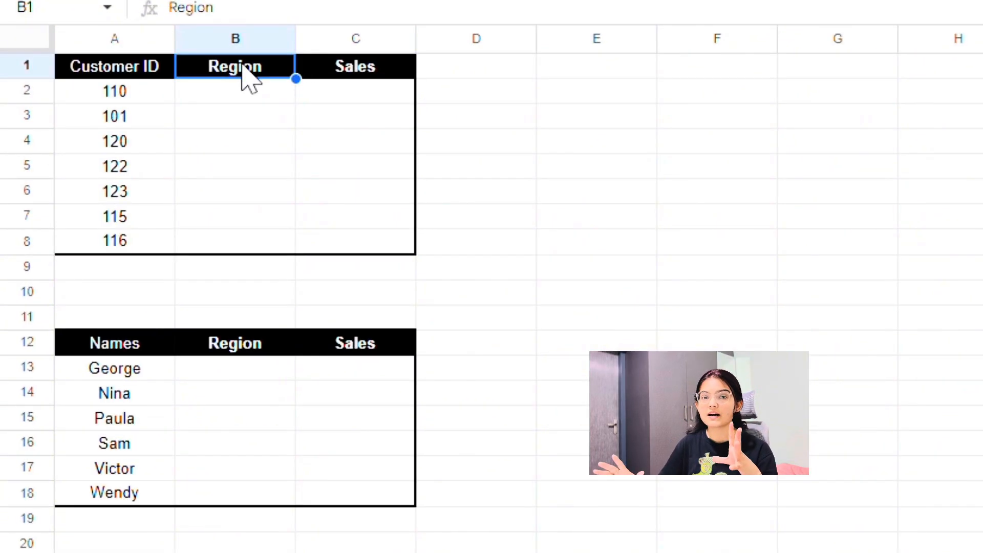
pyautogui.click(207, 135)
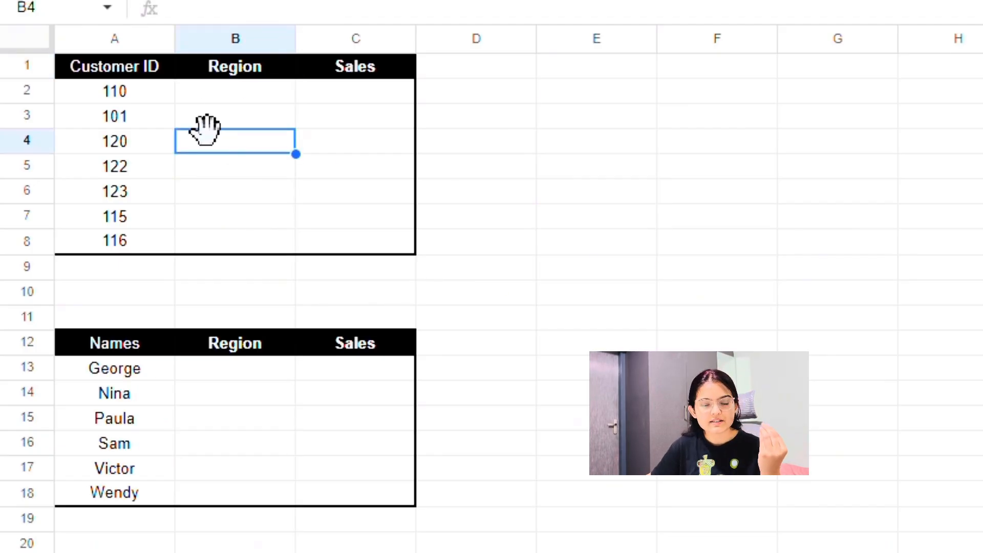
# Start a VLOOKUP formula in B2 of Sheet3 with A2 as the search key.
pyautogui.click(131, 109)
pyautogui.press('Up')
pyautogui.press('Right')
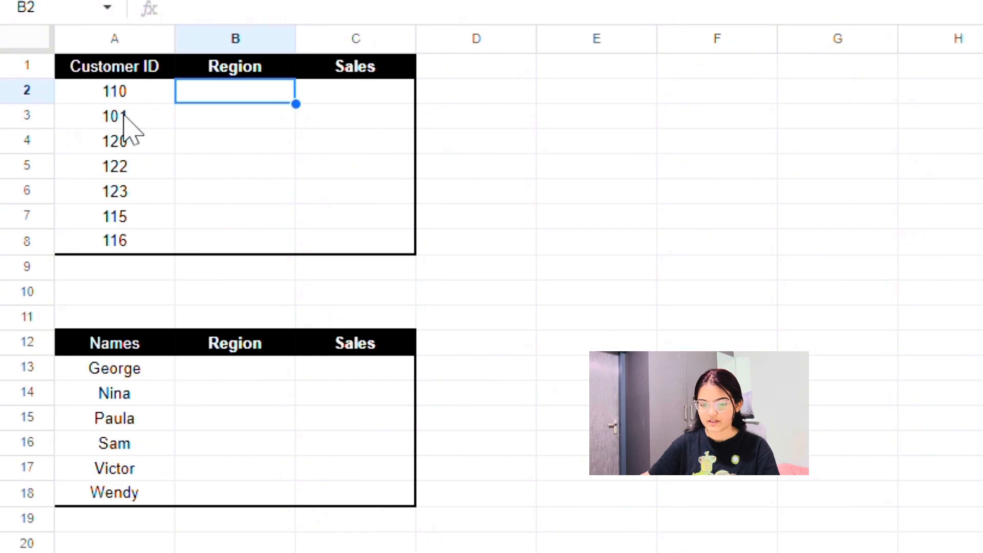
pyautogui.write('=')
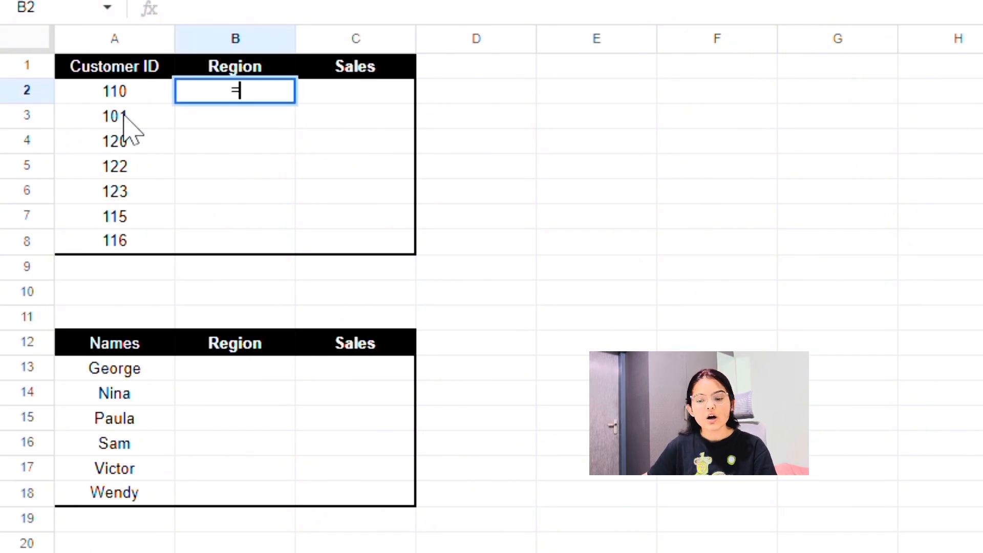
pyautogui.write('vloo')
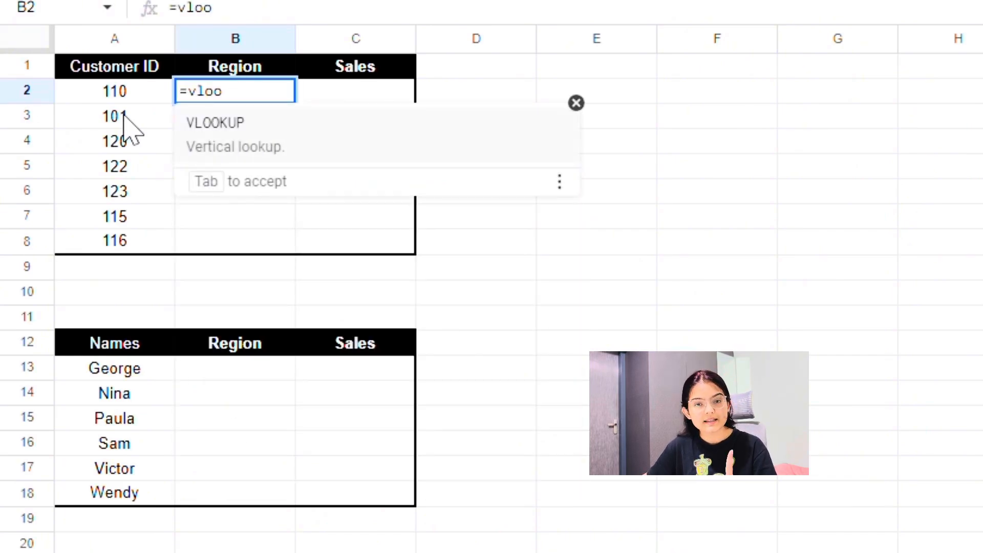
pyautogui.press('Tab')
pyautogui.click(118, 100)
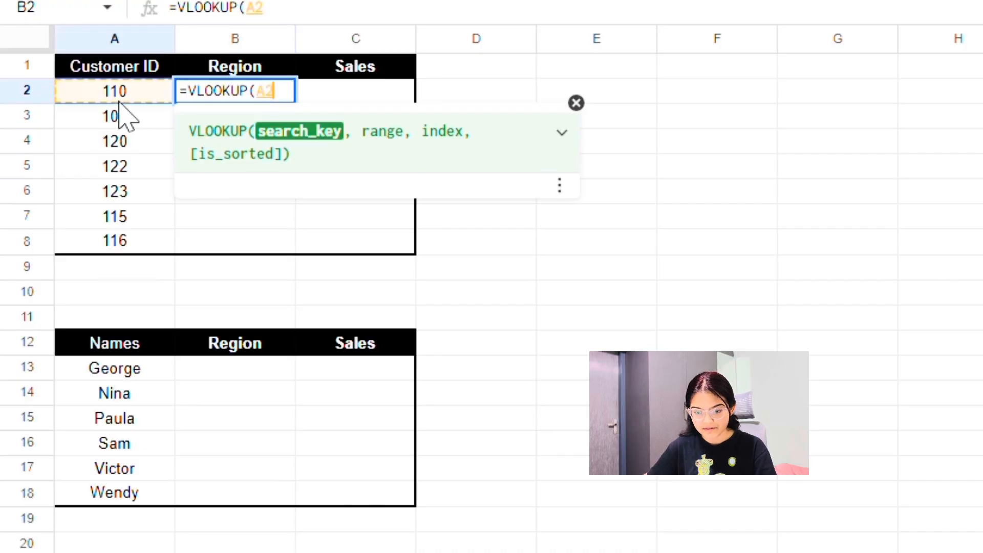
pyautogui.write(',')
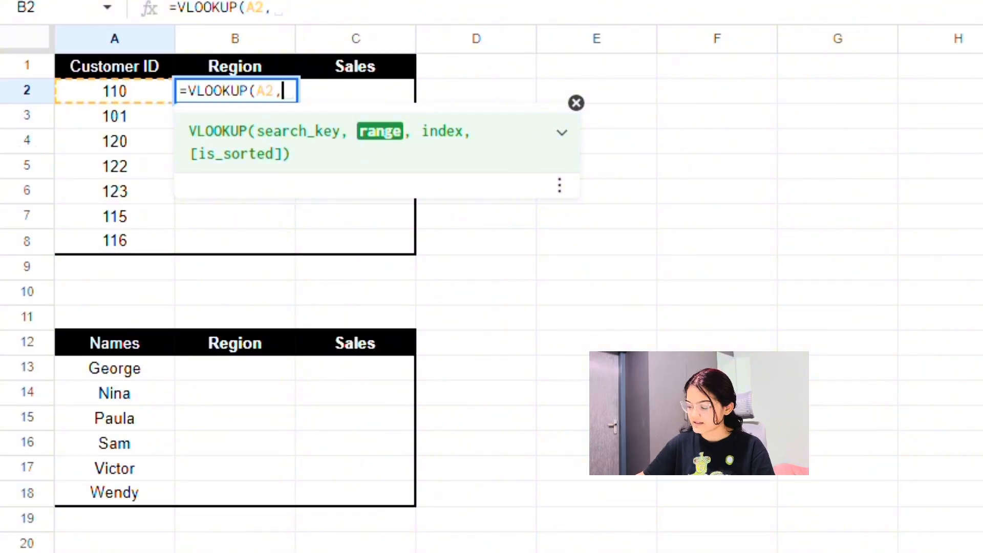
# Set the range of B2's VLOOKUP to columns A:D of the VLOOKUP sheet.
pyautogui.click(205, 552)
pyautogui.click(104, 43)
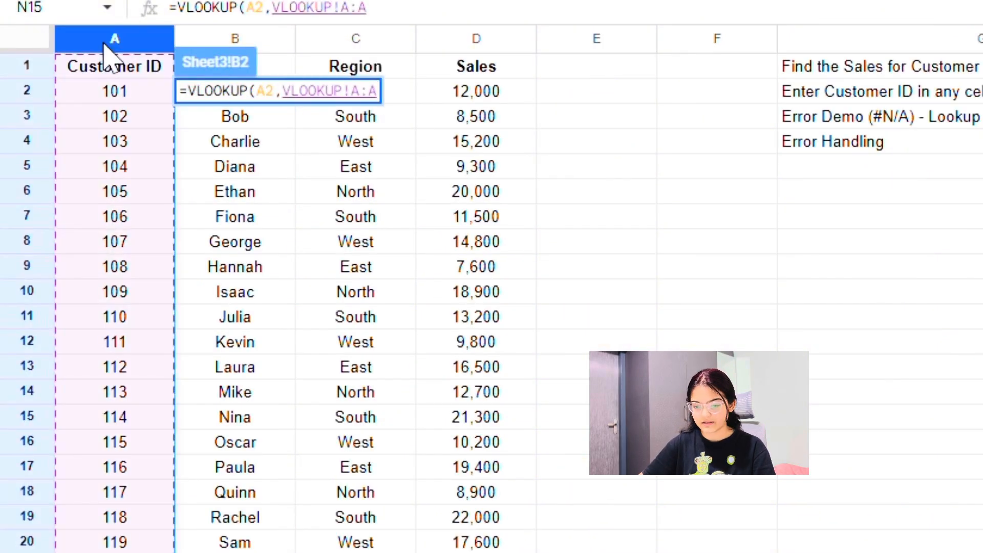
pyautogui.hotkey('shift', 'Right')
pyautogui.hotkey('shift', 'Right')
pyautogui.hotkey('shift', 'Right')
pyautogui.write(',')
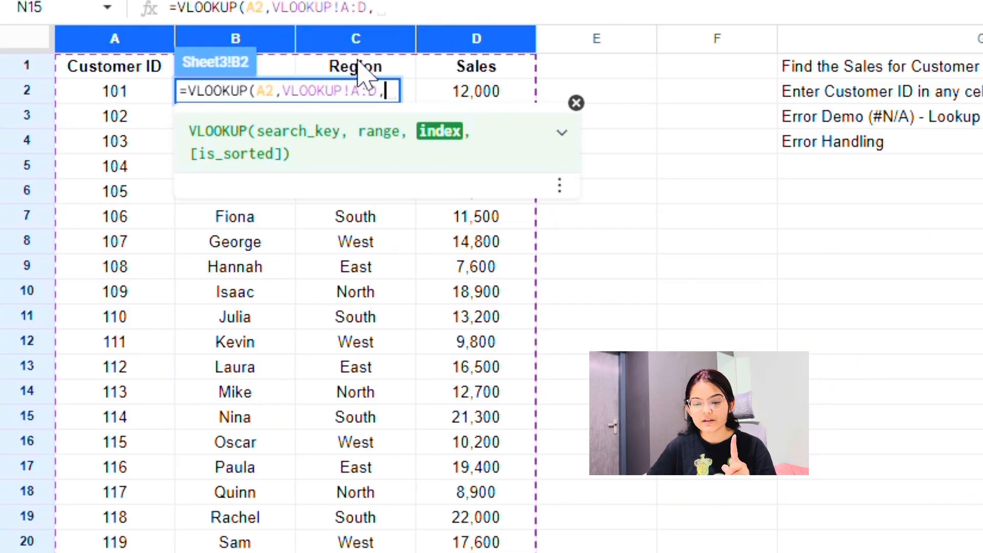
# Complete the B2 formula with column index 3 and FALSE for an exact match to return the Region.
pyautogui.write('3')
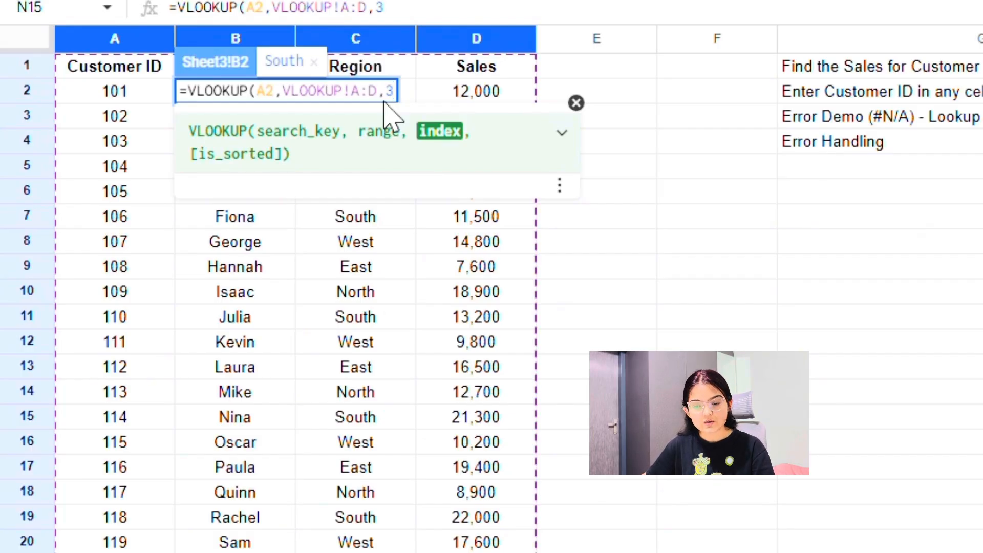
pyautogui.write(',')
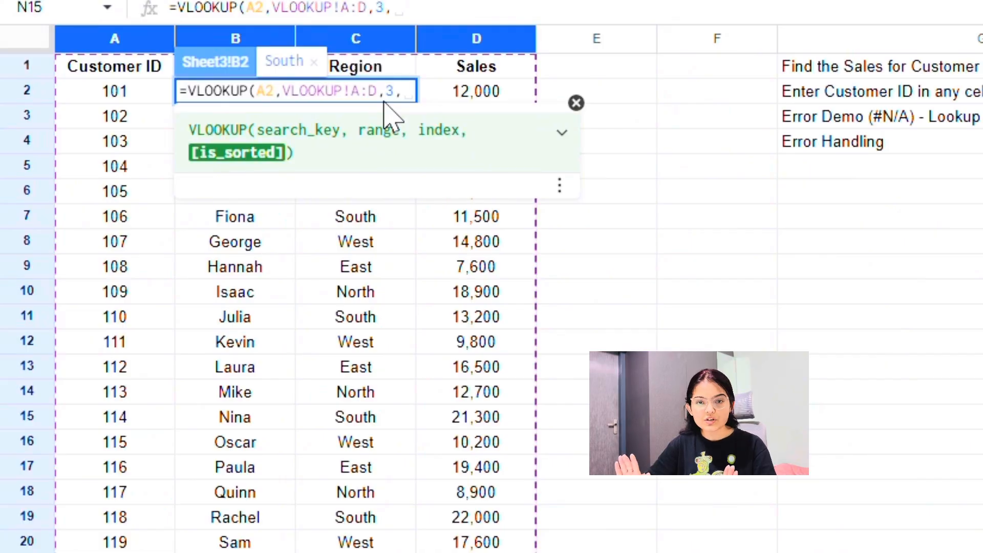
pyautogui.write('F')
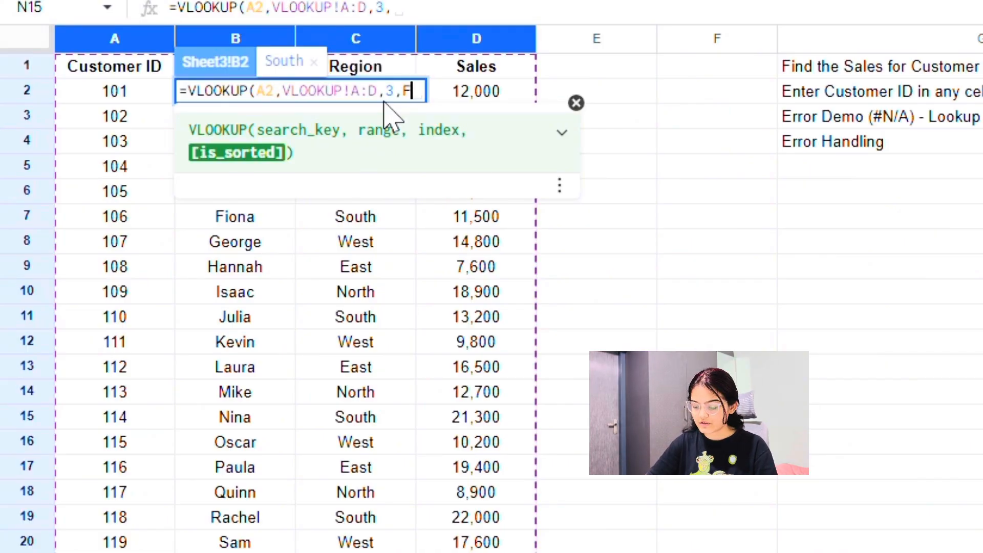
pyautogui.write('ALSE)')
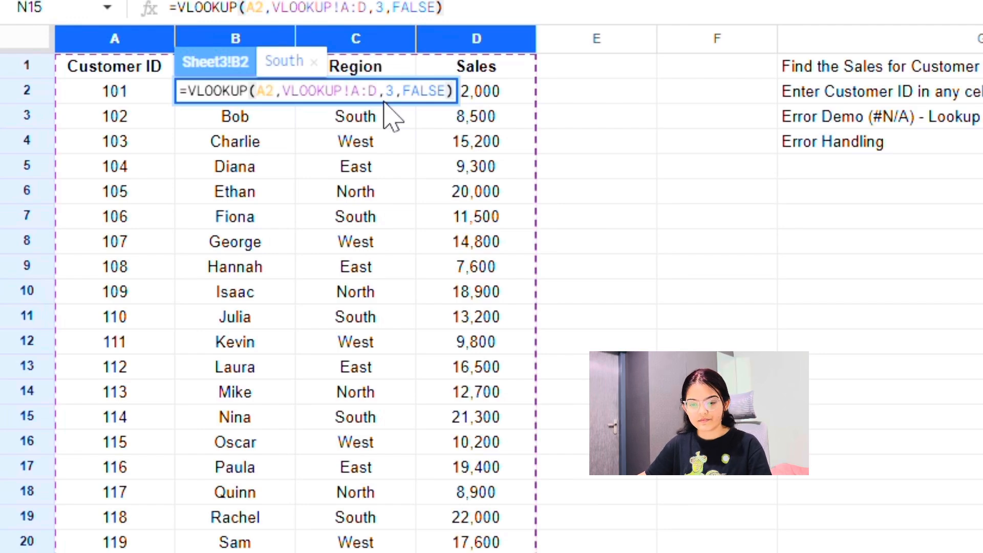
pyautogui.press('Return')
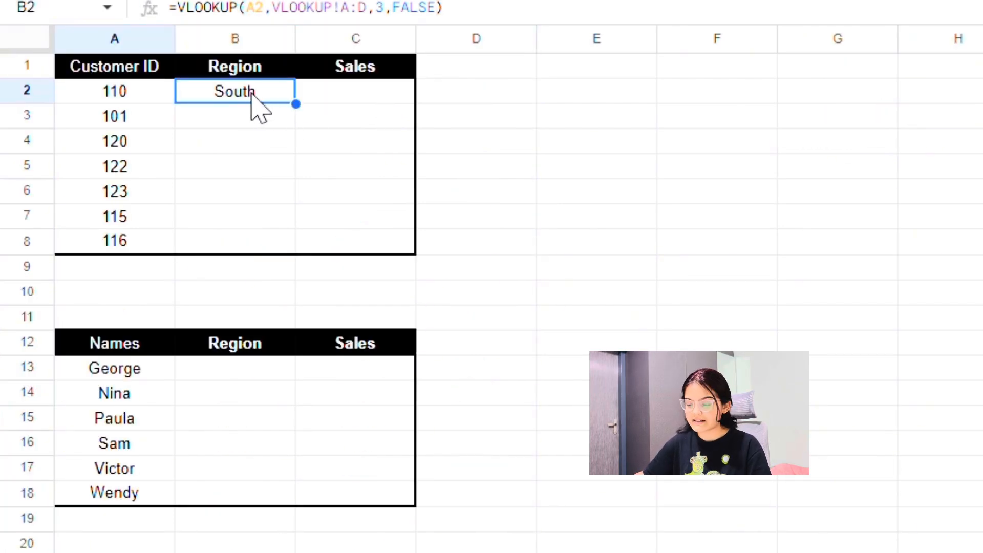
# Start a VLOOKUP formula in the Sales cell C2 with A2 as the search key.
pyautogui.click(347, 99)
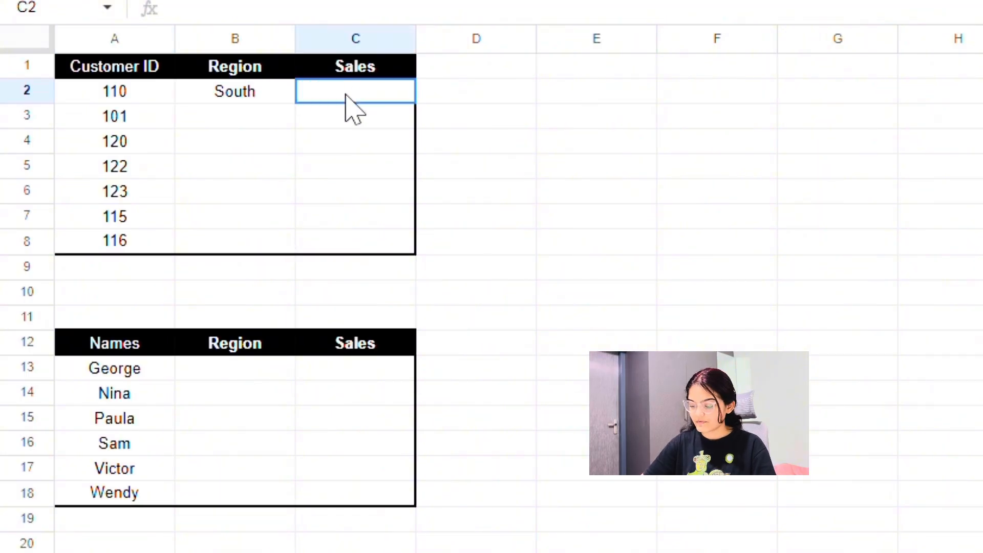
pyautogui.write('=vlook')
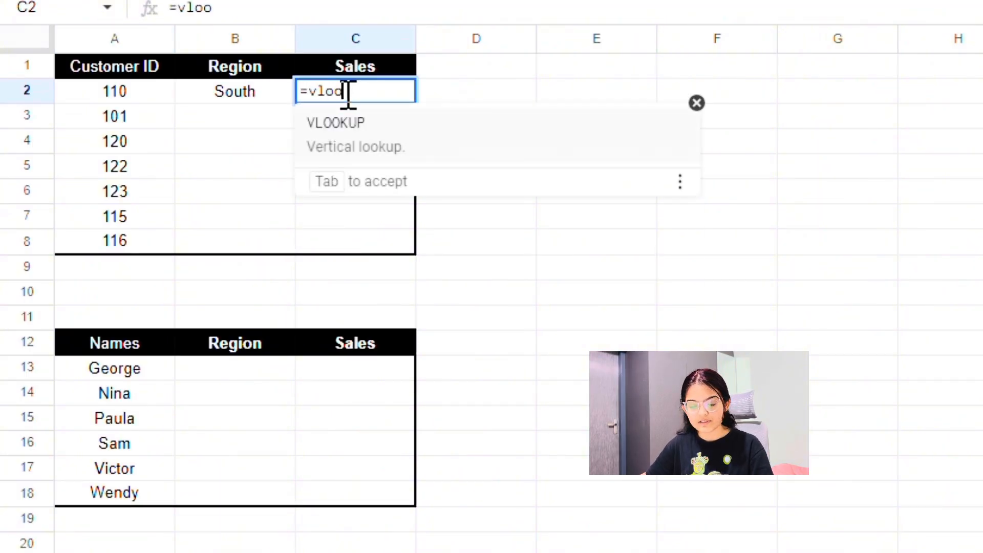
pyautogui.press('Tab')
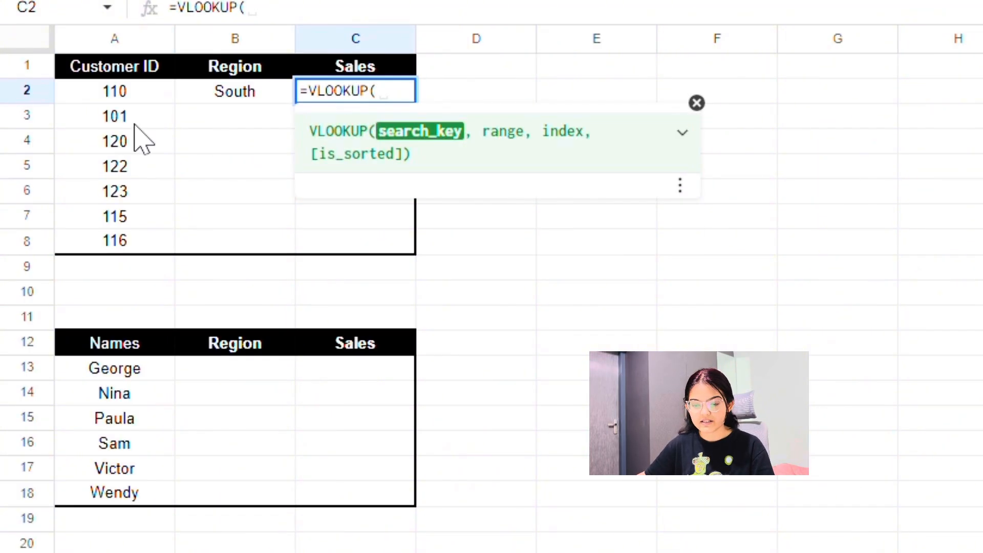
pyautogui.click(128, 97)
pyautogui.write(',')
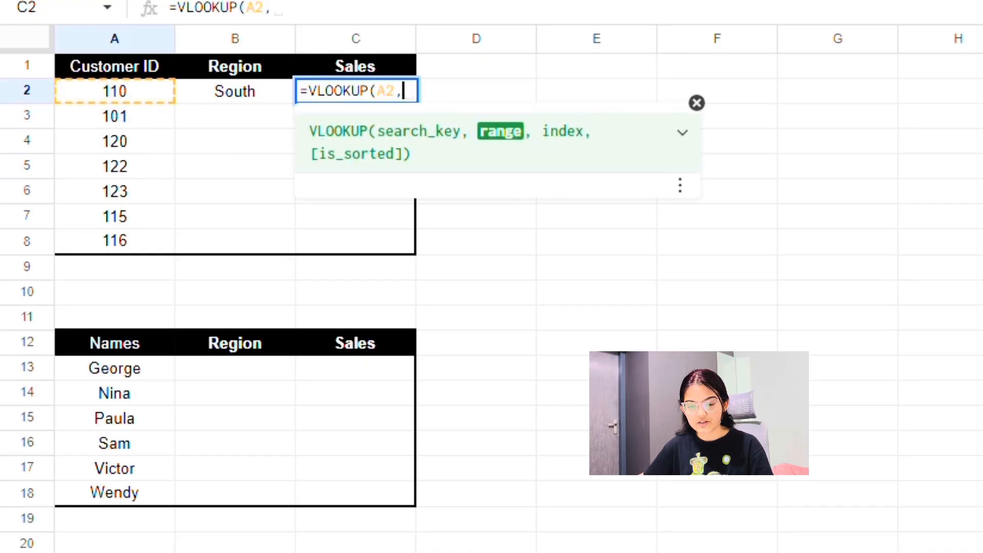
# Set the range of C2's VLOOKUP to columns A:D of the VLOOKUP sheet.
pyautogui.hotkey('ctrl', 'shift', 'pageup')
pyautogui.click(74, 42)
pyautogui.hotkey('shift', 'Right')
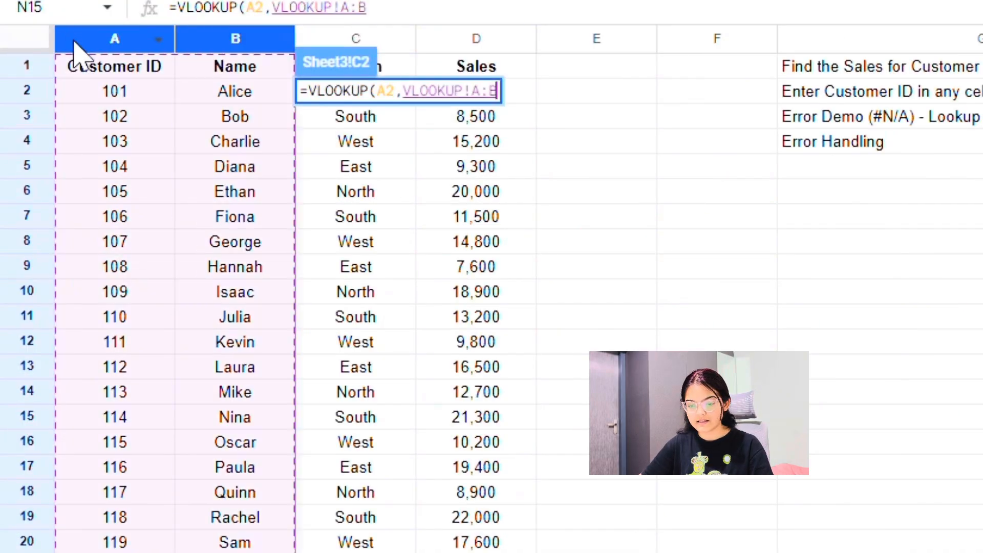
pyautogui.hotkey('shift', 'Right')
pyautogui.hotkey('shift', 'Right')
pyautogui.write(',')
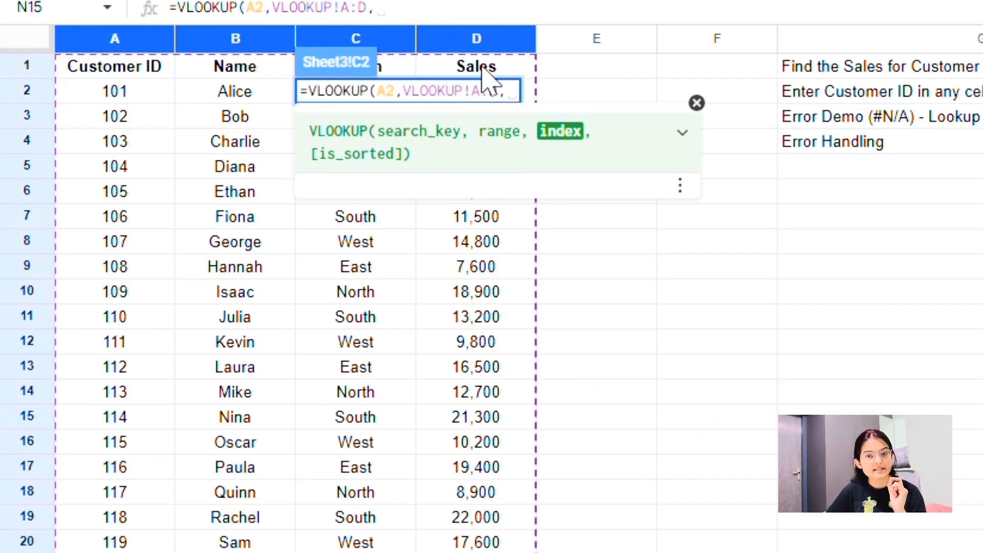
# Complete the C2 formula with column index 4 and FALSE for an exact match to return the Sales.
pyautogui.write('4')
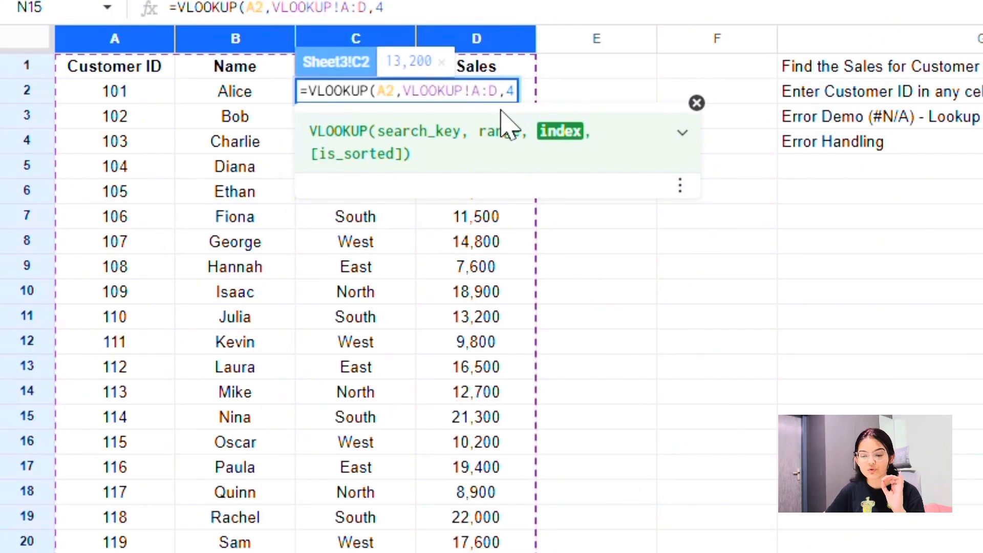
pyautogui.write(',')
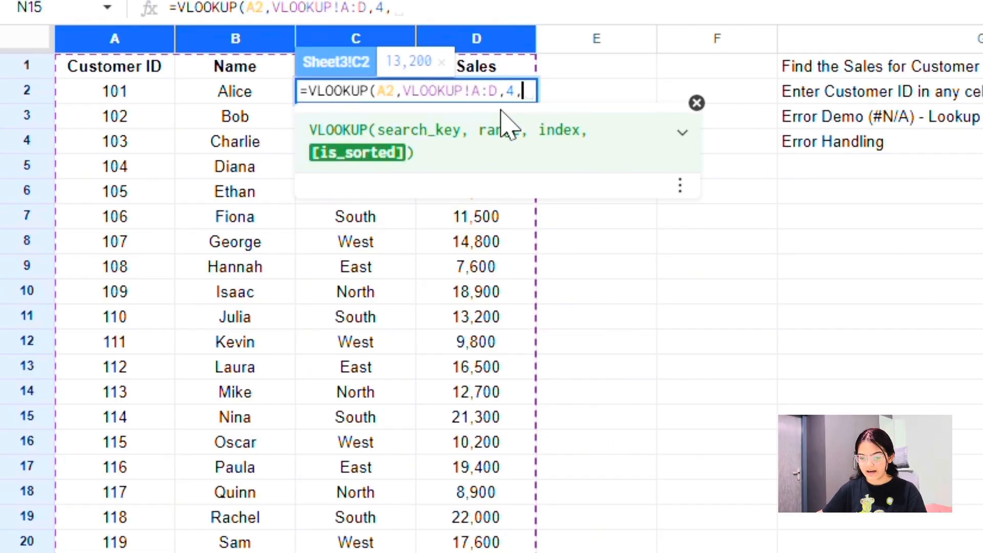
pyautogui.write('FALS')
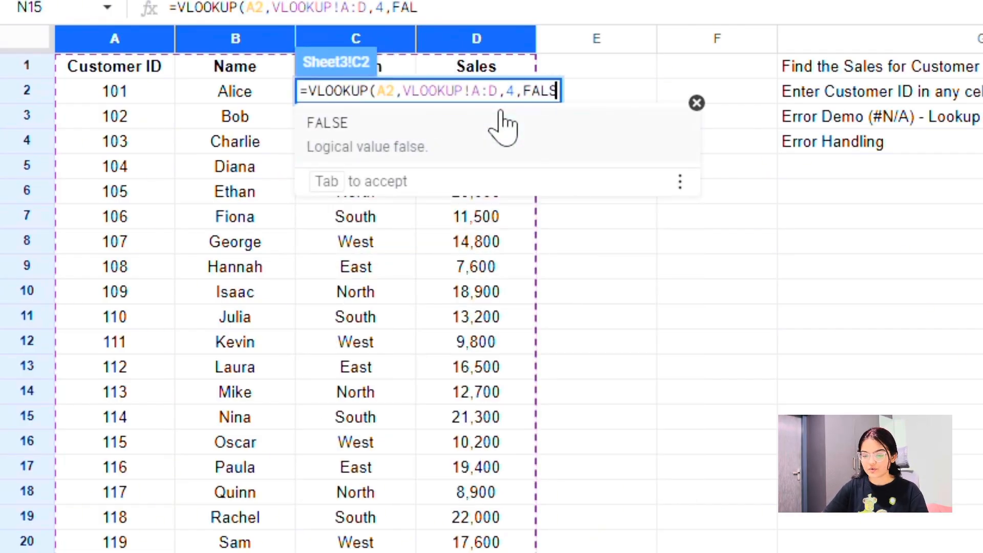
pyautogui.write('E)')
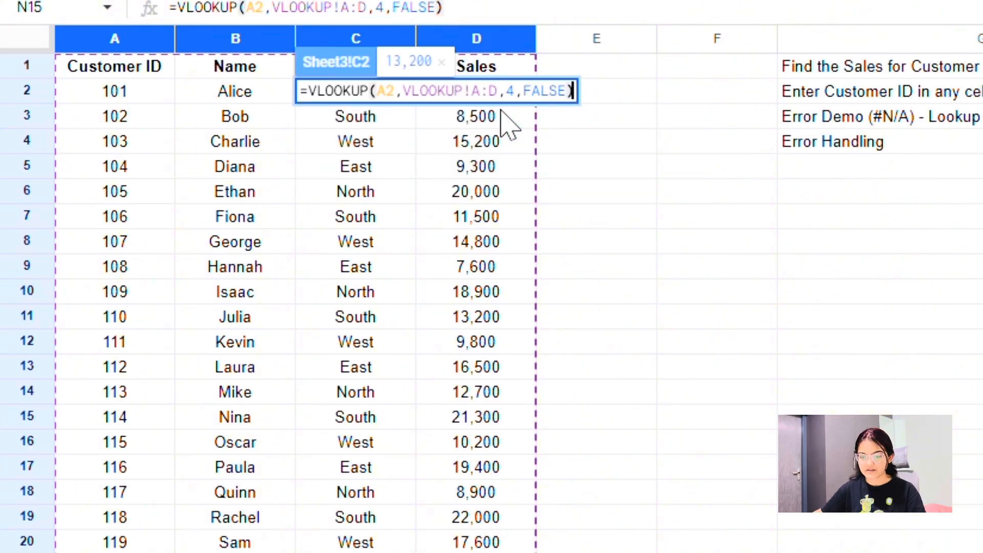
pyautogui.press('Return')
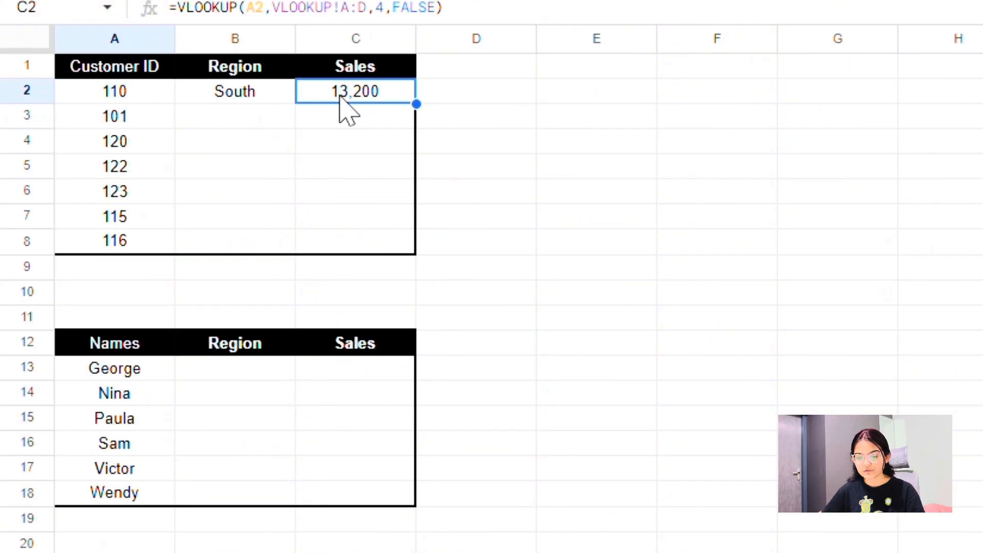
# Copy the Region and Sales formulas from B2:C2 into B3:C8 for the remaining Customer IDs.
pyautogui.click(245, 93)
pyautogui.hotkey('shift', 'Right')
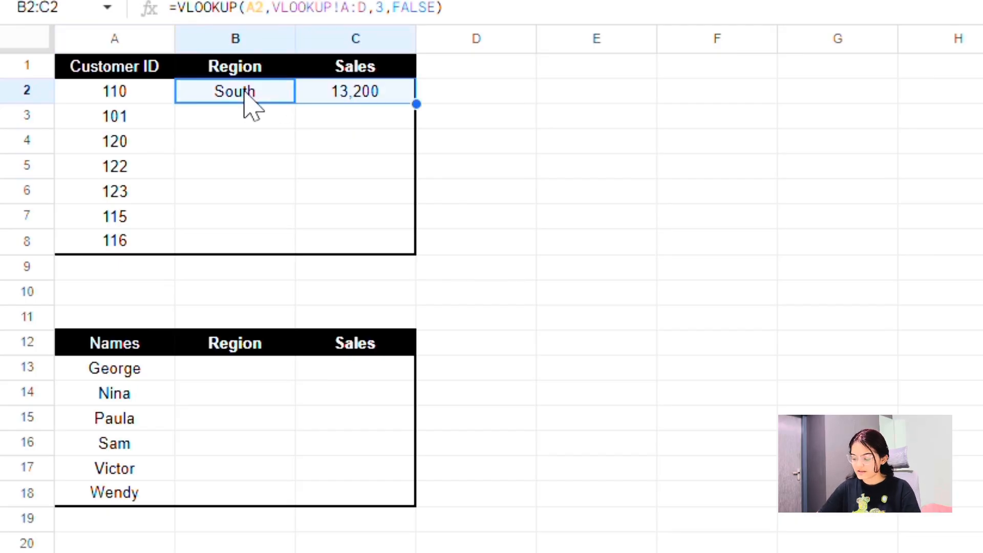
pyautogui.hotkey('ctrl', 'c')
pyautogui.press('Down')
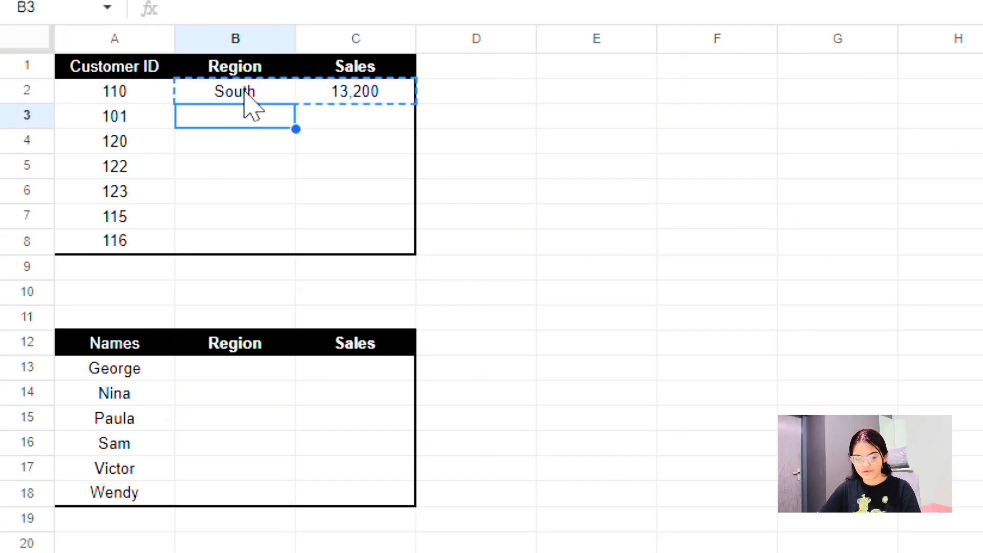
pyautogui.hotkey('shift', 'Right')
pyautogui.hotkey('shift', 'Down')
pyautogui.hotkey('shift', 'Down')
pyautogui.hotkey('shift', 'Down')
pyautogui.hotkey('shift', 'Down')
pyautogui.hotkey('shift', 'Down')
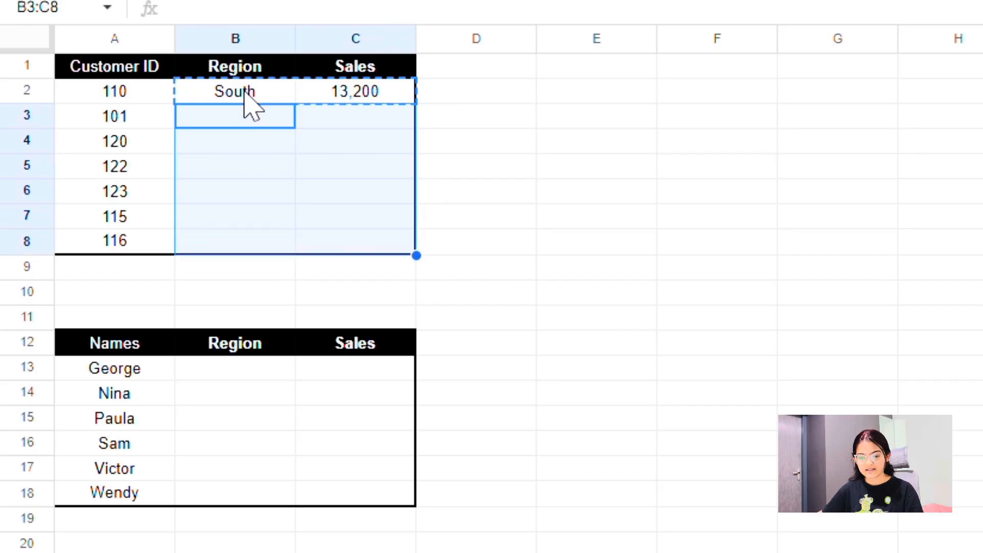
pyautogui.hotkey('ctrl', 'v')
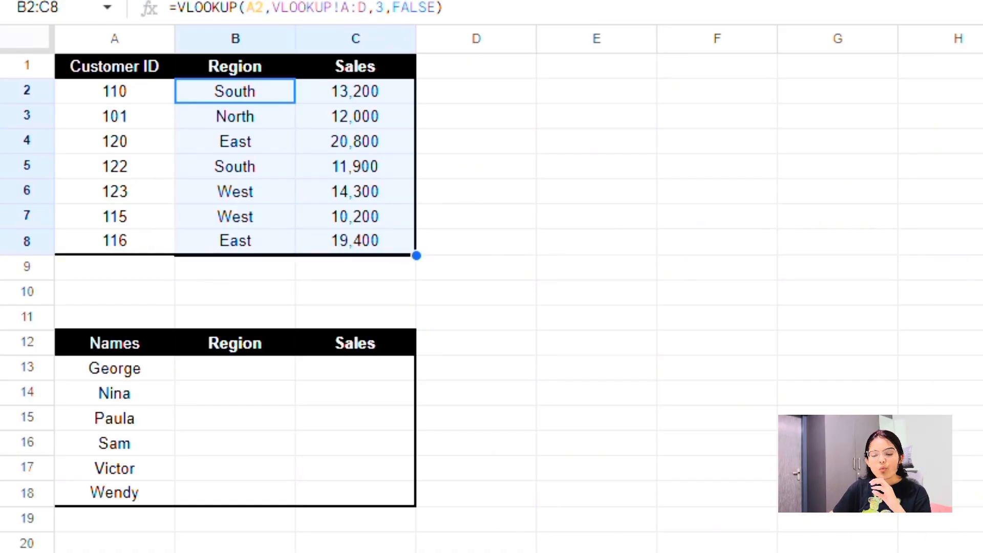
pyautogui.click(870, 339)
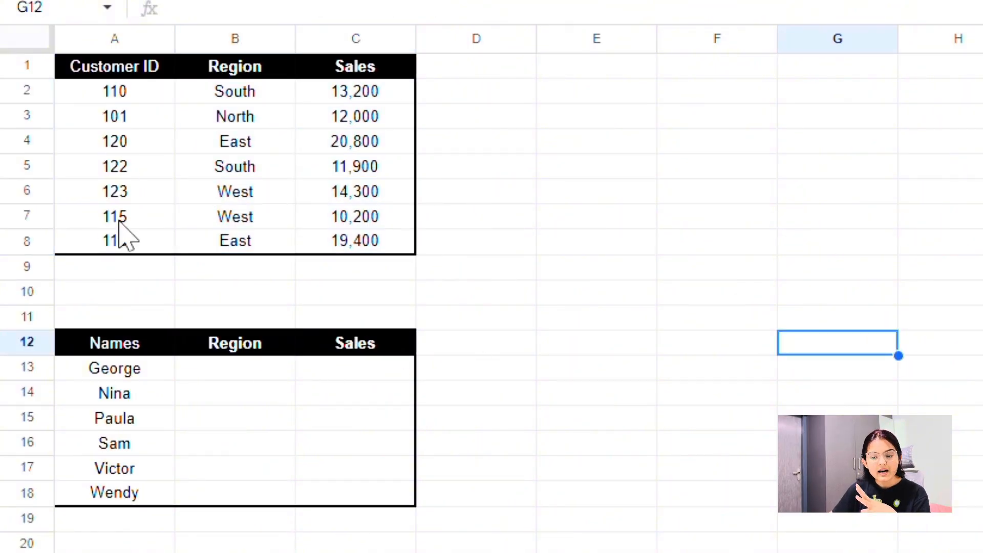
# Select the Names list A12:A18 in the second table on Sheet3 to review its lookup keys.
pyautogui.click(115, 352)
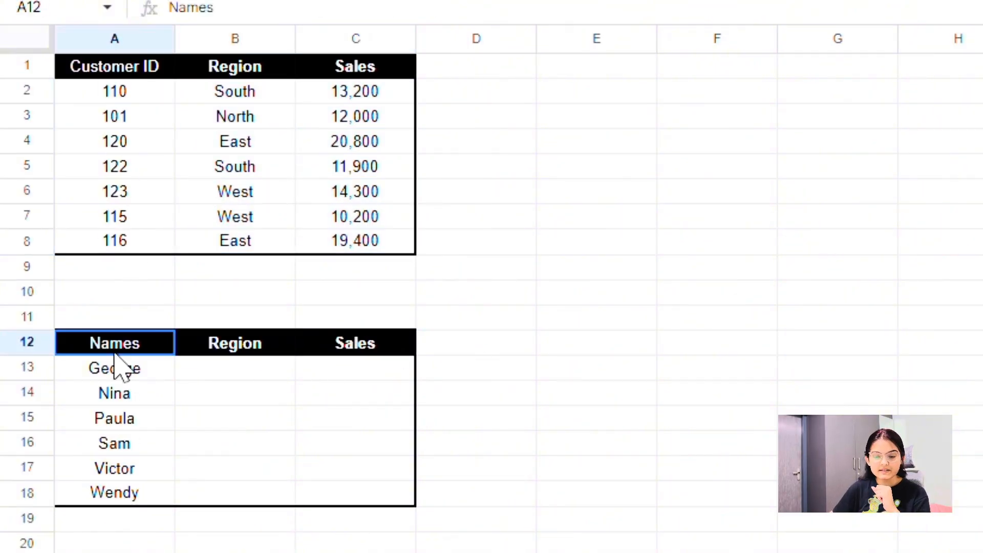
pyautogui.hotkey('shift', 'Down')
pyautogui.hotkey('shift', 'Down')
pyautogui.hotkey('shift', 'Down')
pyautogui.hotkey('shift', 'Down')
pyautogui.hotkey('shift', 'Down')
pyautogui.hotkey('shift', 'Down')
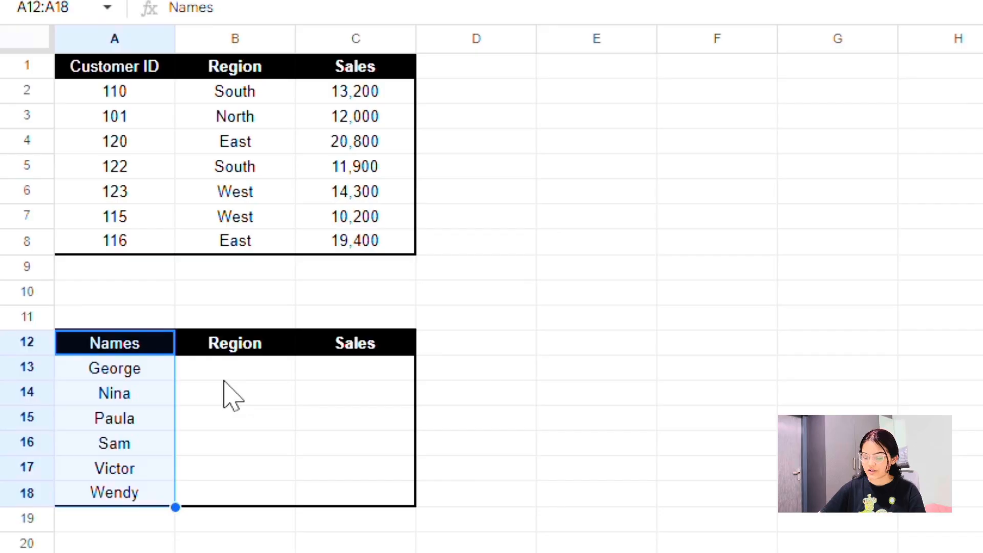
# Start a VLOOKUP formula in the Region cell B13 with A13 as the search key.
pyautogui.click(217, 375)
pyautogui.write('=vloo')
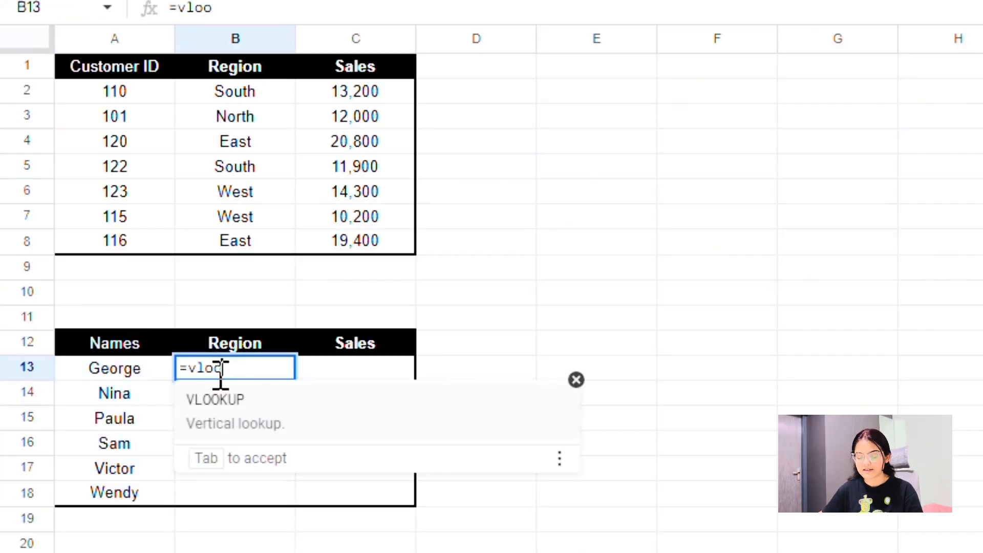
pyautogui.press('Tab')
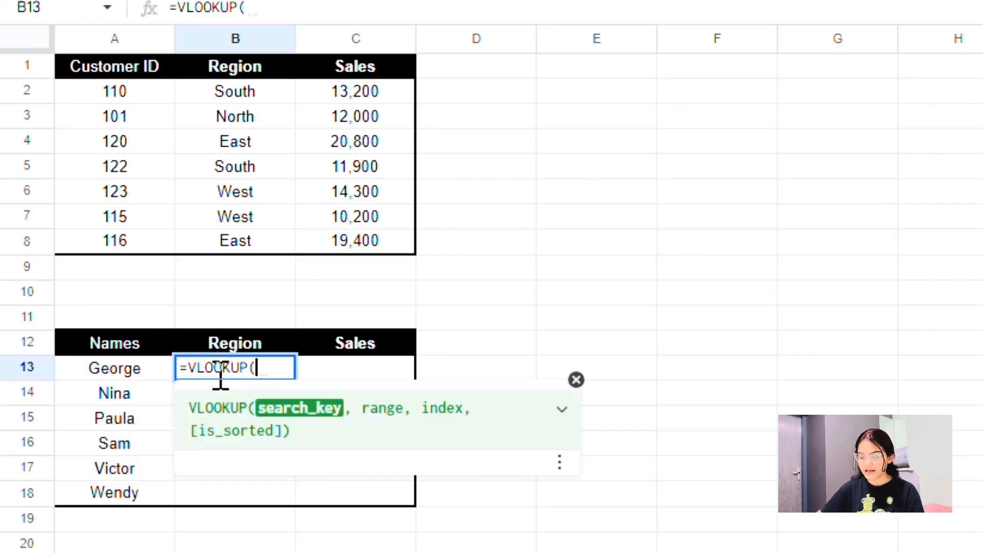
pyautogui.click(101, 377)
pyautogui.write(',')
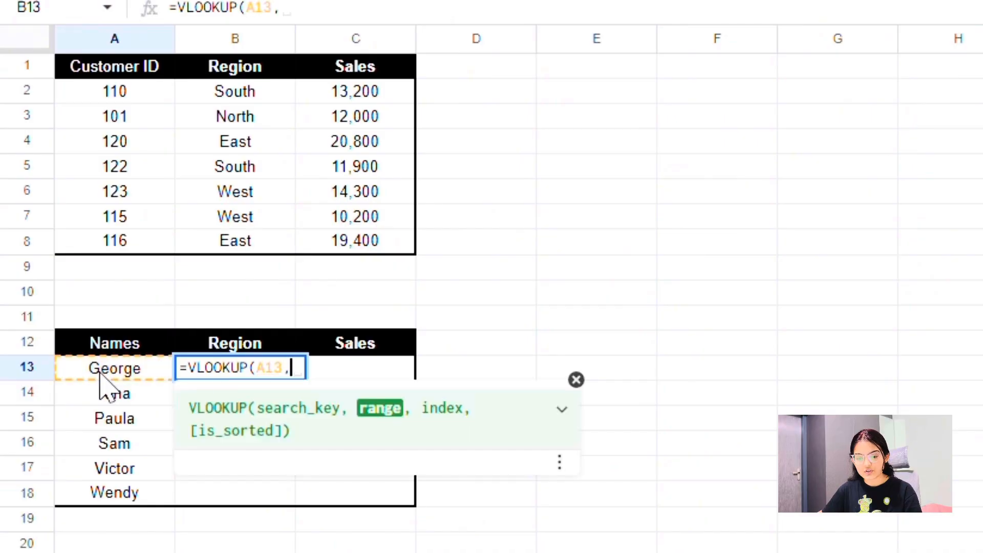
# Set the range of B13's VLOOKUP to columns A:D of the VLOOKUP sheet.
pyautogui.click(128, 552)
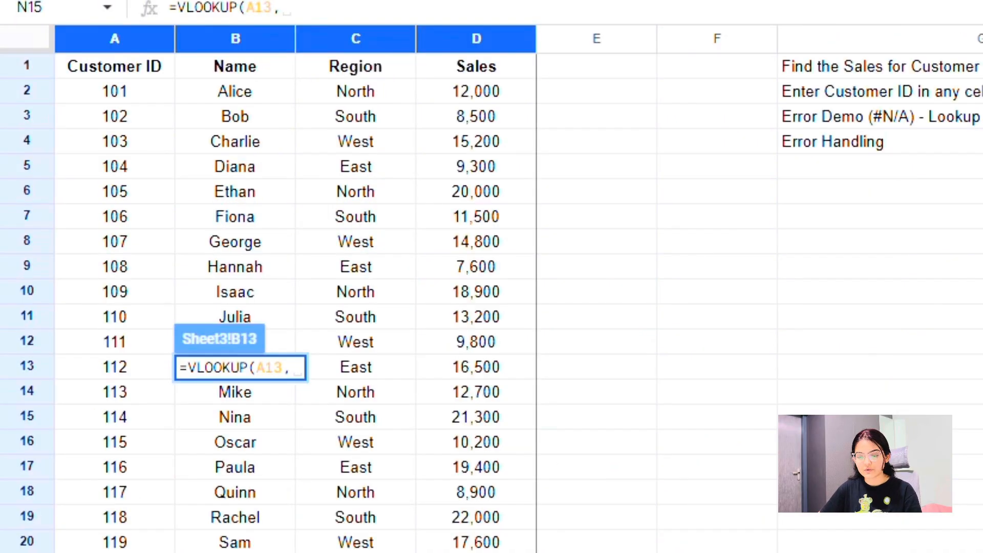
pyautogui.click(107, 38)
pyautogui.hotkey('shift', 'Right')
pyautogui.hotkey('shift', 'Right')
pyautogui.hotkey('shift', 'Right')
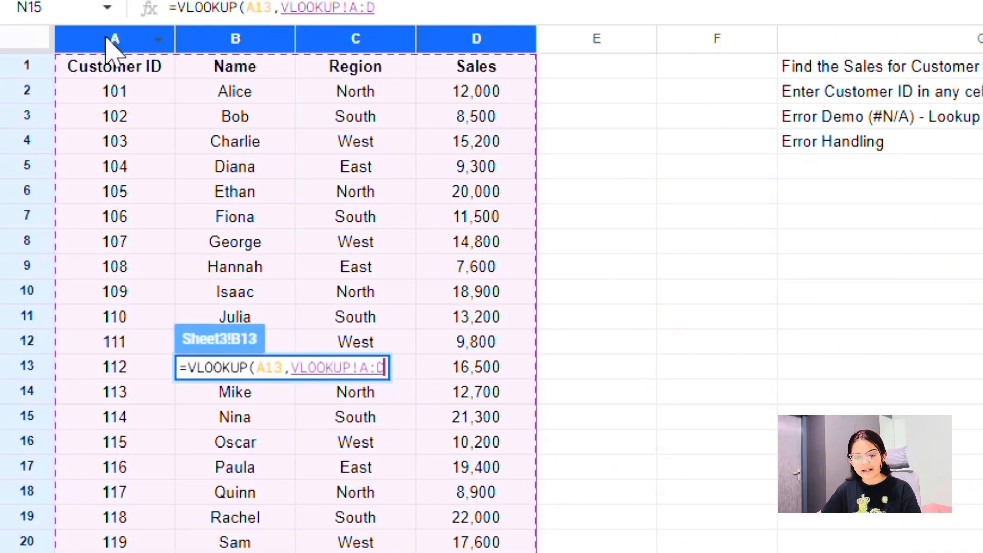
pyautogui.write(',')
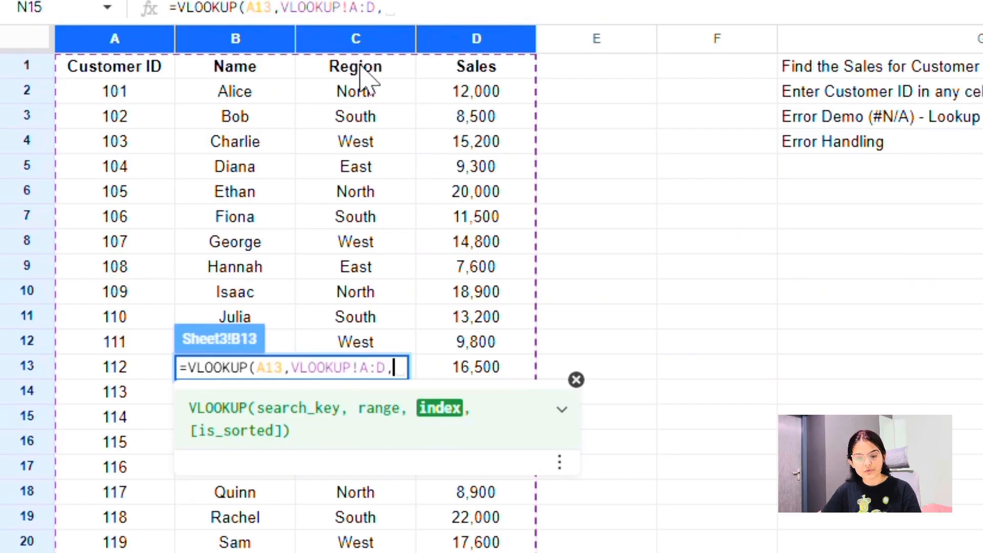
# Complete the B13 formula with column index 3 and FALSE for an exact match.
pyautogui.write('3')
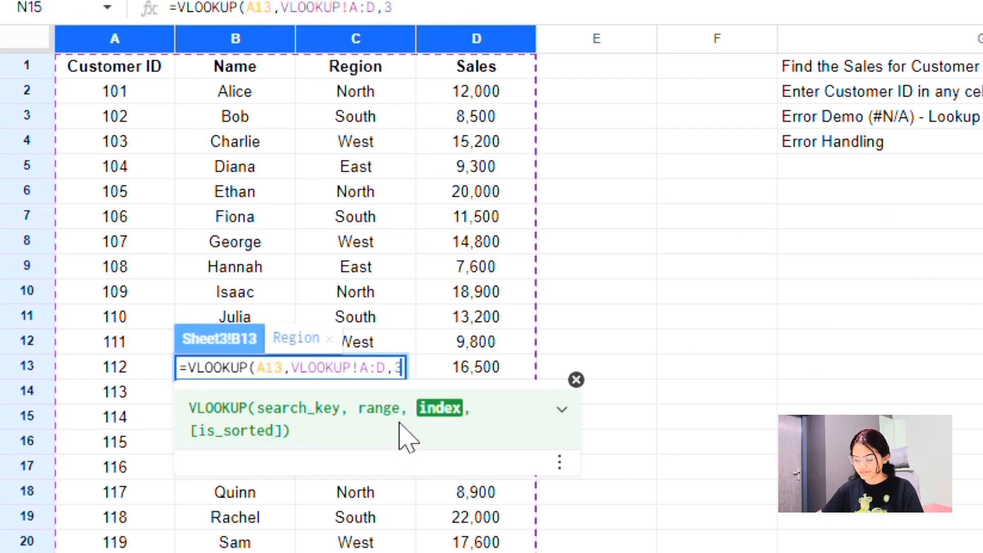
pyautogui.write(',')
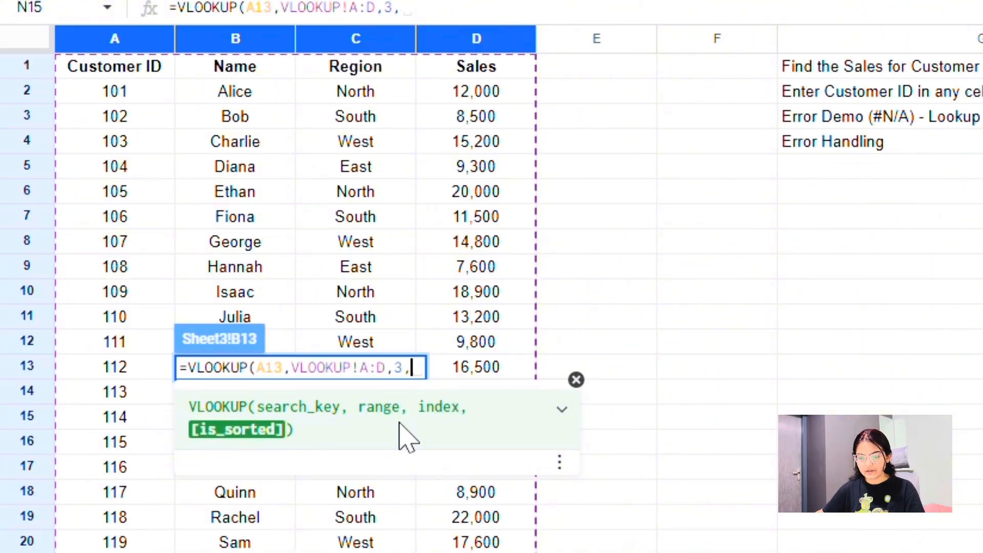
pyautogui.write('FALS')
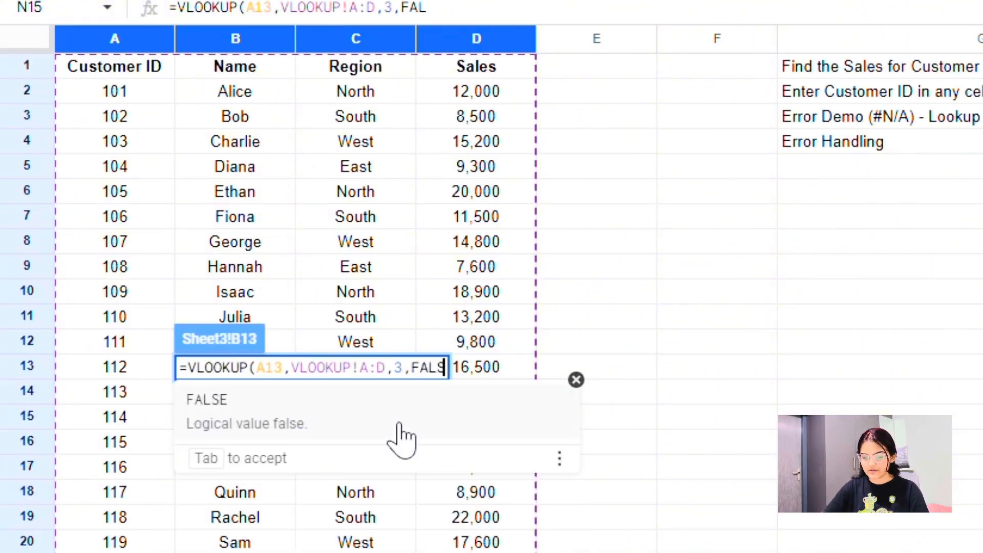
pyautogui.write('E)')
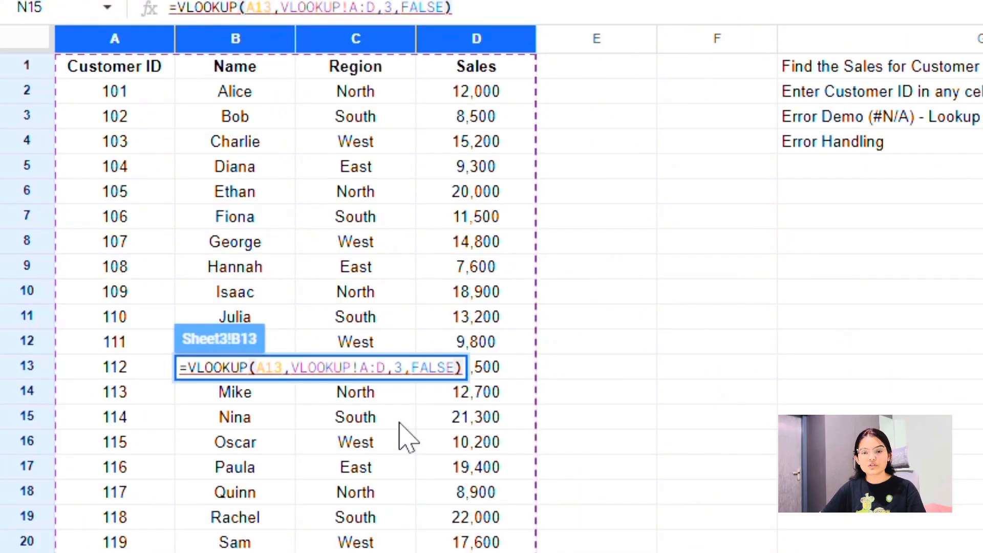
pyautogui.press('Return')
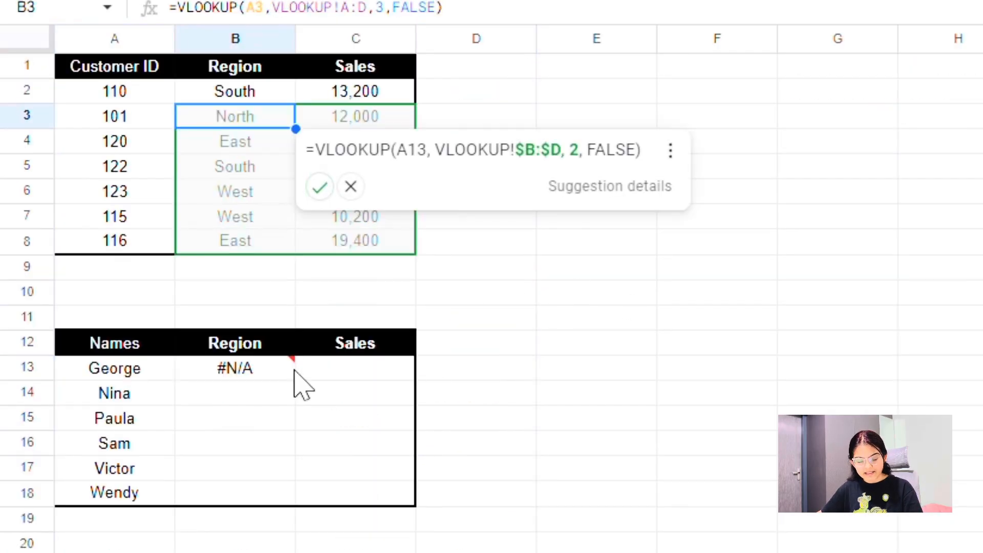
# Inspect the error in B13 and check the leftmost column of the customer table on the VLOOKUP sheet.
pyautogui.moveTo(288, 378)
pyautogui.moveTo(337, 413); pyautogui.dragTo(414, 423)
pyautogui.click(416, 425)
pyautogui.click(196, 417)
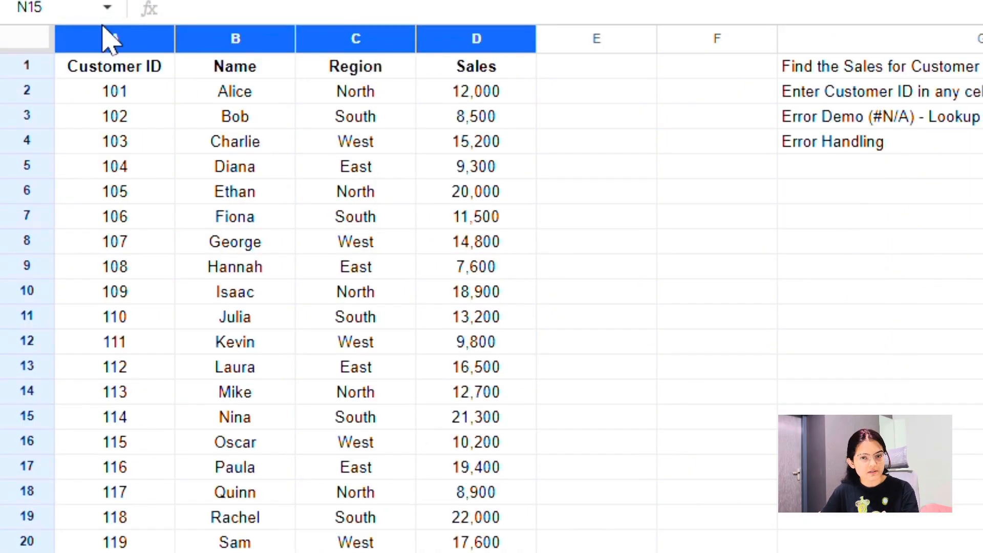
pyautogui.click(109, 41)
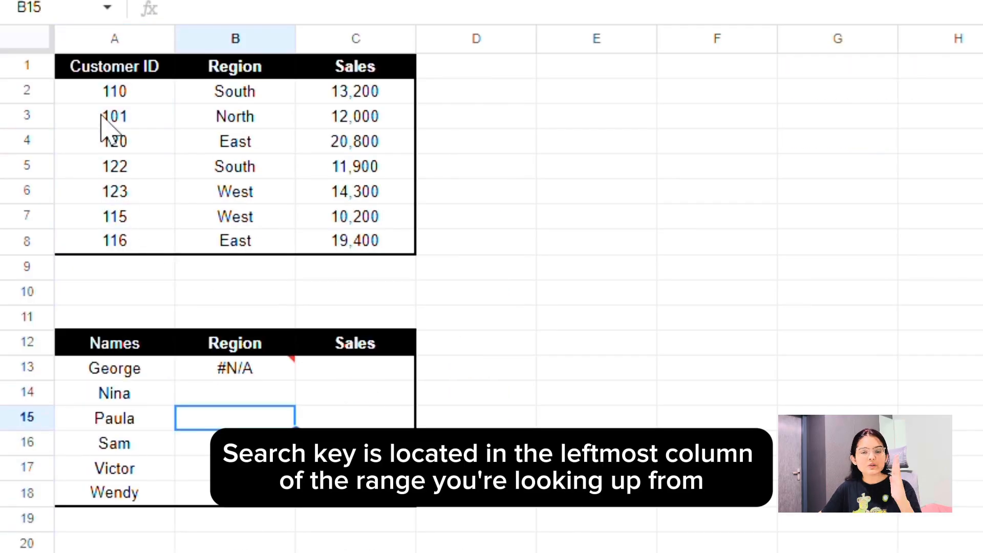
# Compare the Customer ID list with the Names list on Sheet3 as search keys for the lookup.
pyautogui.click(117, 93)
pyautogui.moveTo(117, 92); pyautogui.dragTo(131, 184)
pyautogui.hotkey('ctrl', 'z')
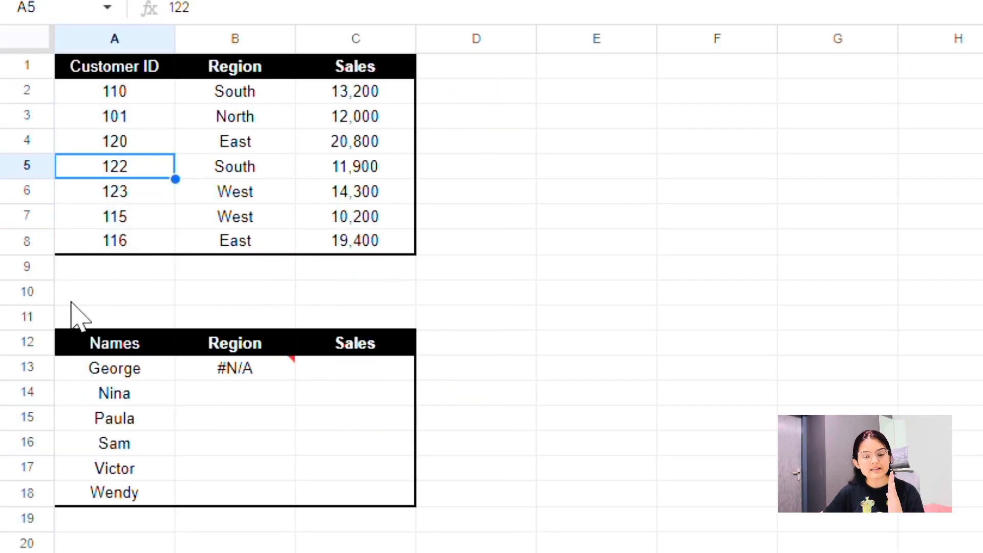
pyautogui.click(103, 346)
pyautogui.hotkey('shift', 'Down')
pyautogui.hotkey('shift', 'Down')
pyautogui.hotkey('shift', 'Down')
pyautogui.hotkey('shift', 'Down')
pyautogui.hotkey('shift', 'Down')
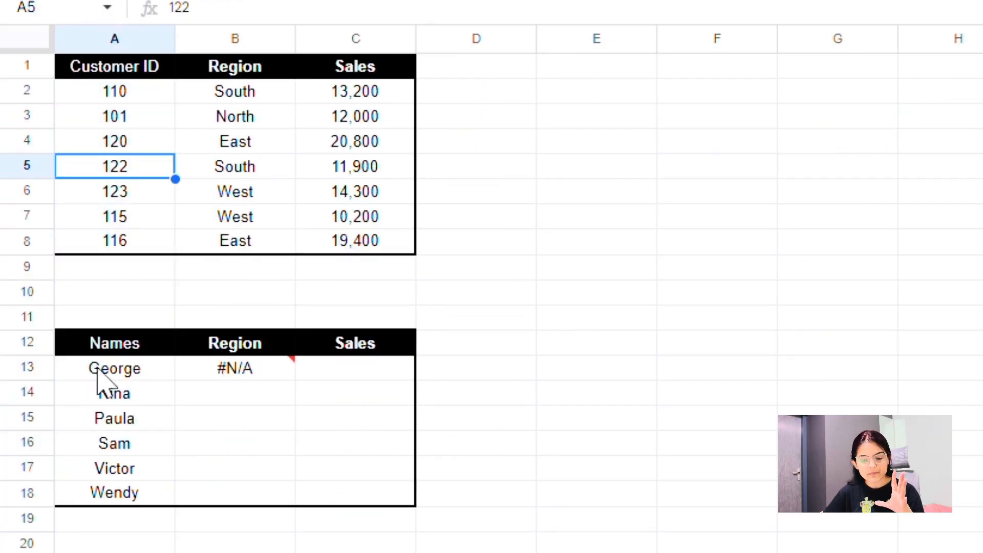
pyautogui.click(108, 347)
pyautogui.hotkey('shift', 'Down')
pyautogui.hotkey('shift', 'Down')
pyautogui.hotkey('shift', 'Down')
pyautogui.hotkey('shift', 'Down')
pyautogui.hotkey('shift', 'Down')
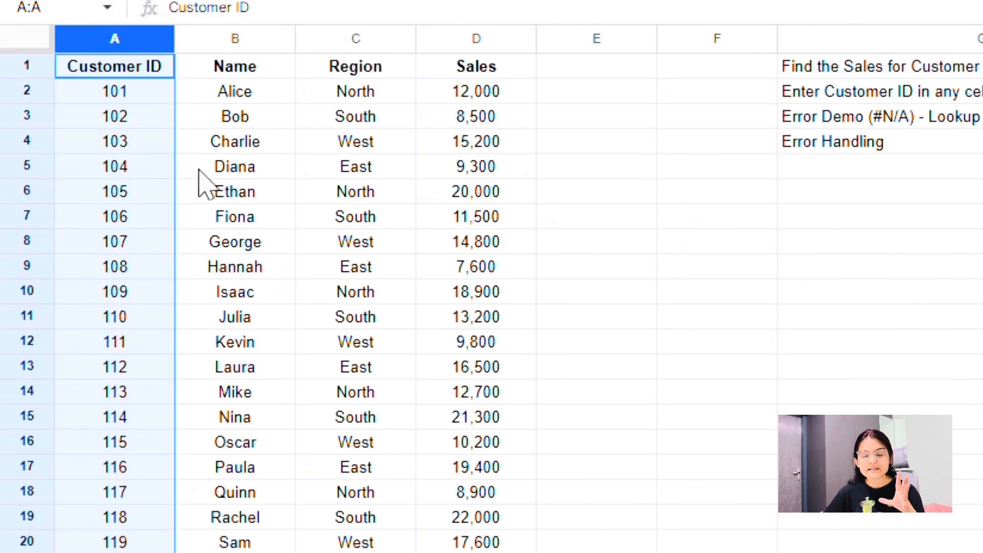
# Examine the order of the Name, Customer ID and Region columns in the VLOOKUP sheet's customer table.
pyautogui.click(225, 39)
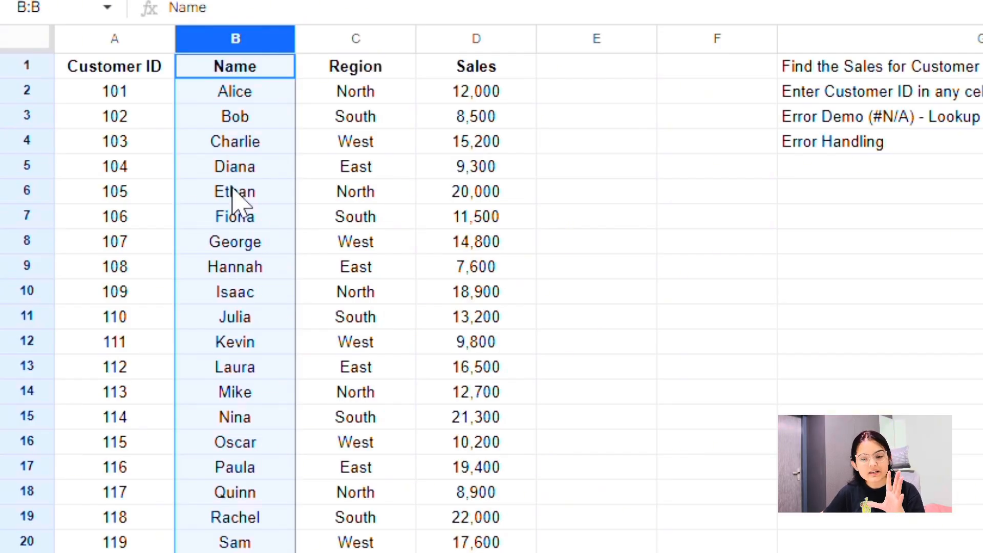
pyautogui.click(111, 36)
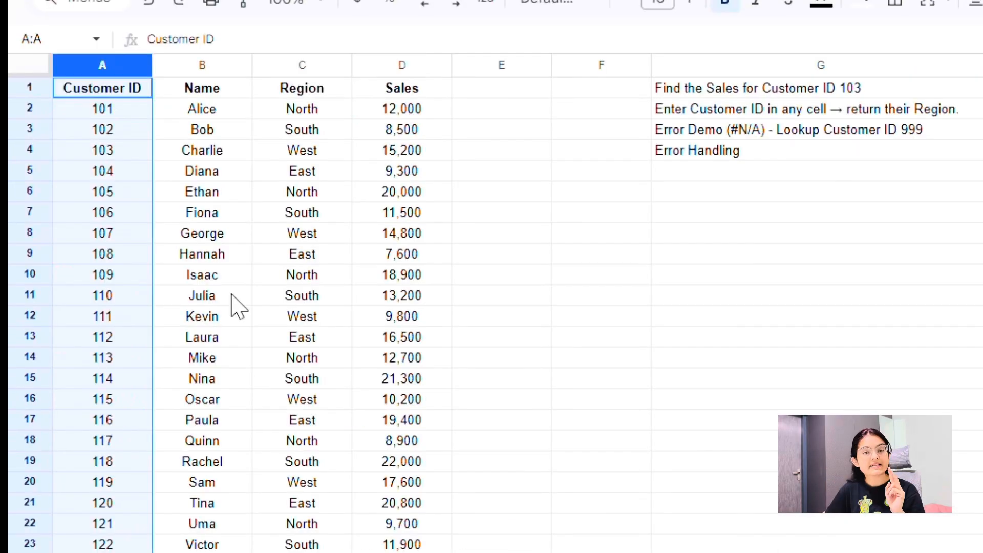
pyautogui.click(288, 63)
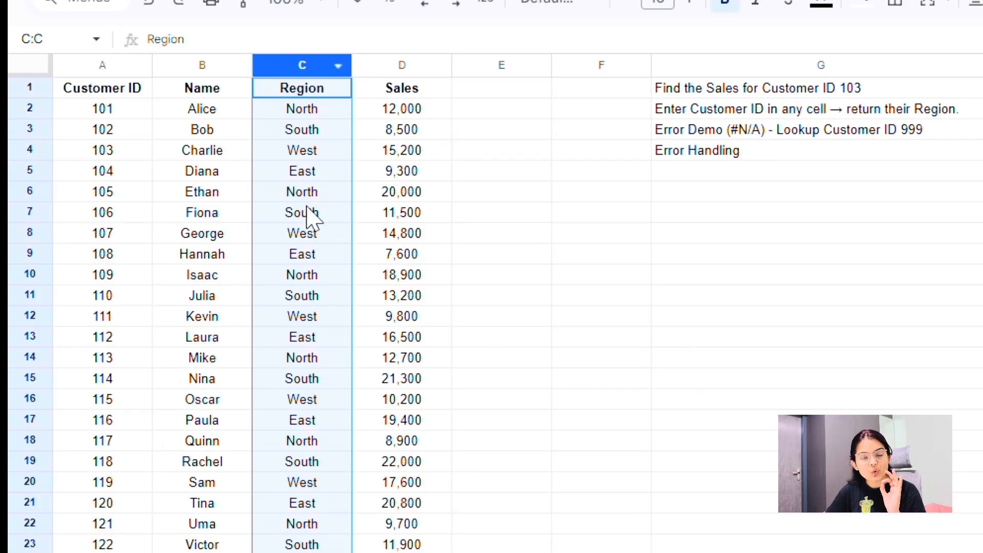
pyautogui.click(314, 154)
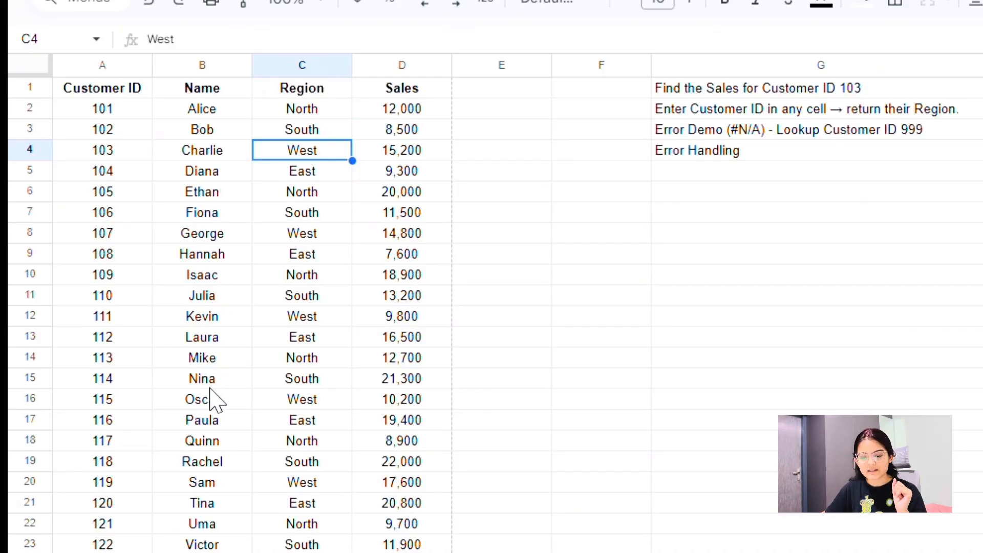
pyautogui.click(200, 191)
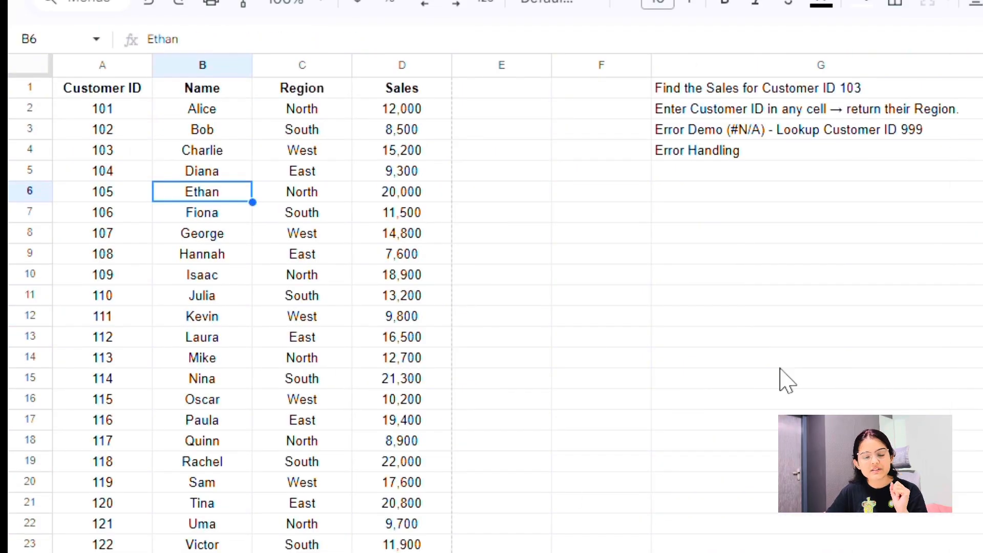
# Start a VLOOKUP formula in cell G8 with the name in B6 as the search key.
pyautogui.click(845, 239)
pyautogui.write('=vlo')
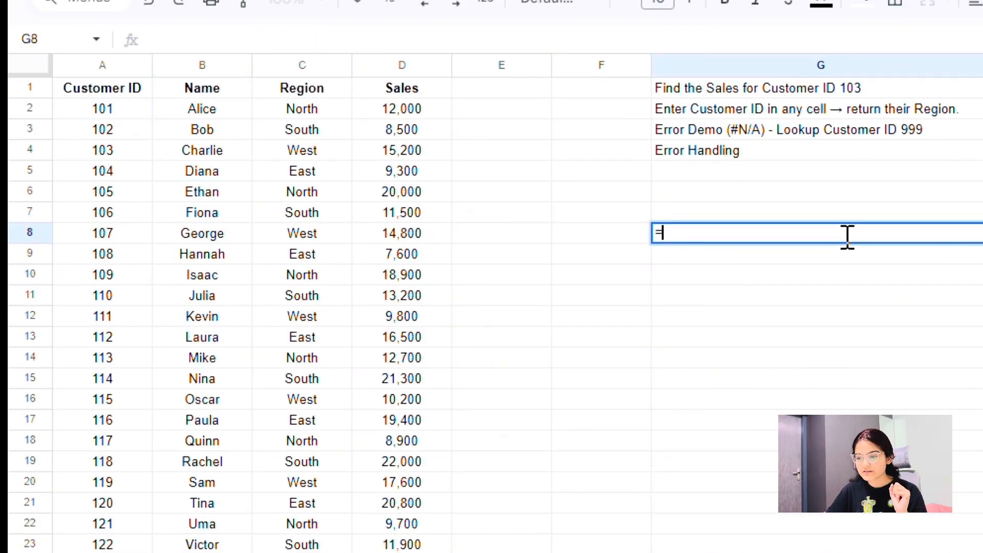
pyautogui.write('o')
pyautogui.press('Tab')
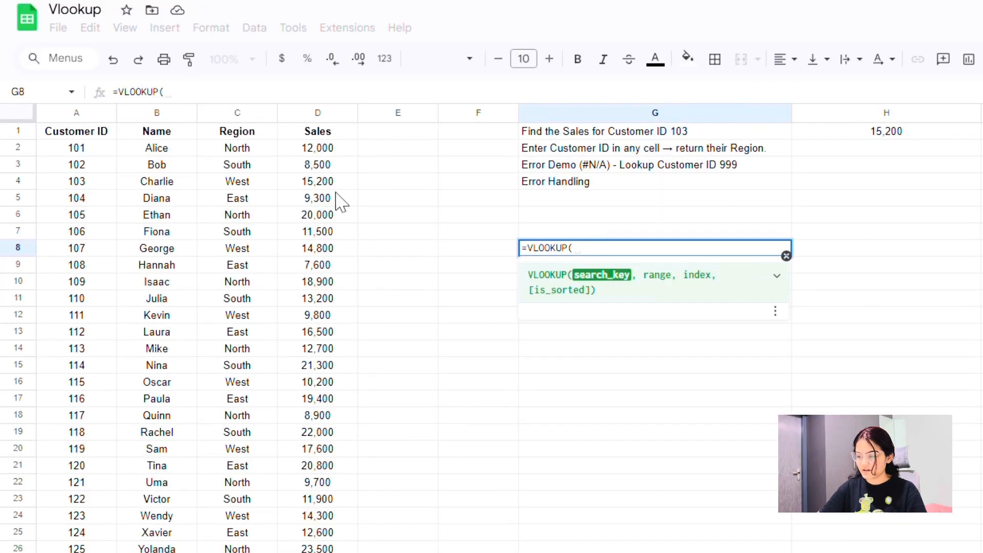
pyautogui.click(183, 220)
pyautogui.write(',')
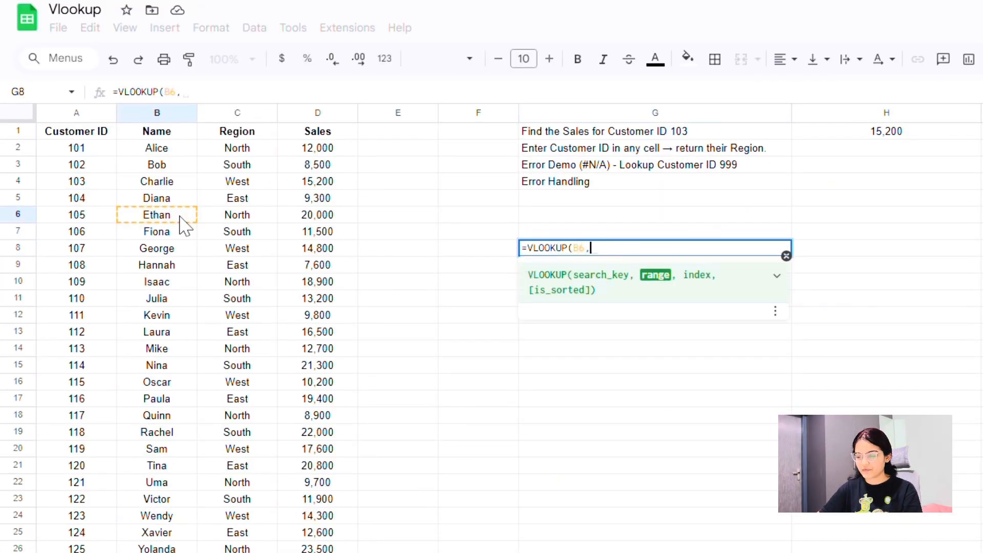
# Set the G8 formula's lookup range to columns A:D, from Customer ID through Sales.
pyautogui.click(71, 113)
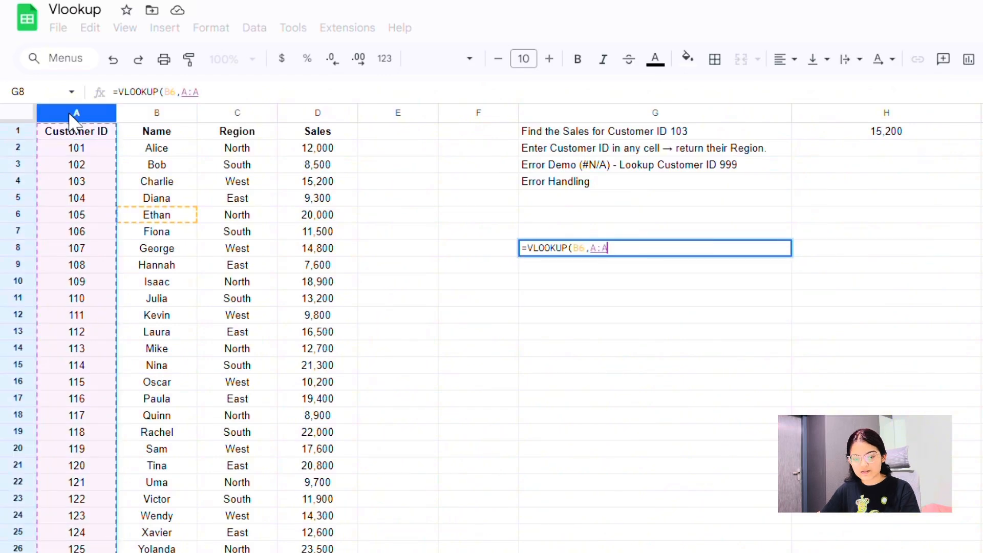
pyautogui.hotkey('shift', 'Right')
pyautogui.hotkey('shift', 'Right')
pyautogui.hotkey('shift', 'Right')
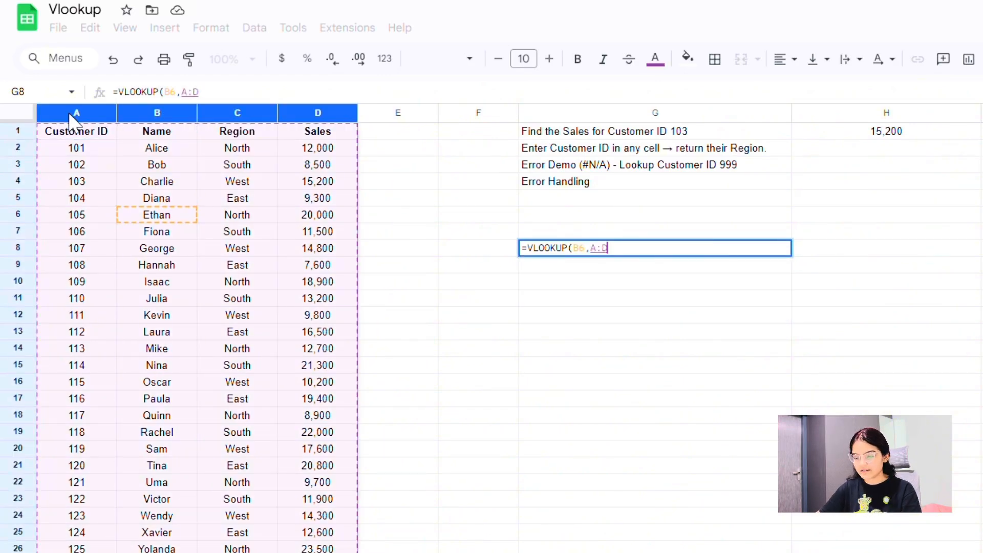
pyautogui.write(', ')
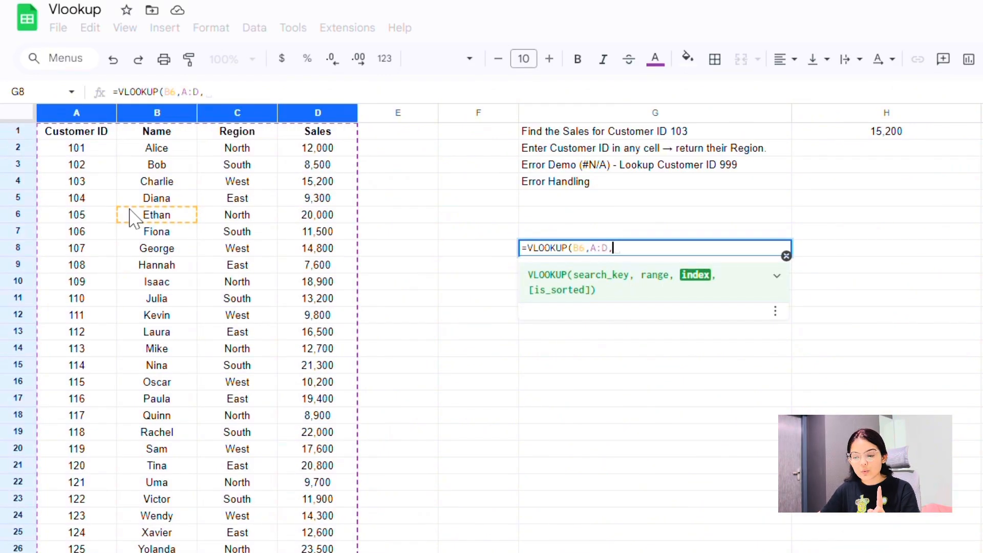
# Complete the G8 formula with column index 1 and FALSE for an exact match.
pyautogui.write('1')
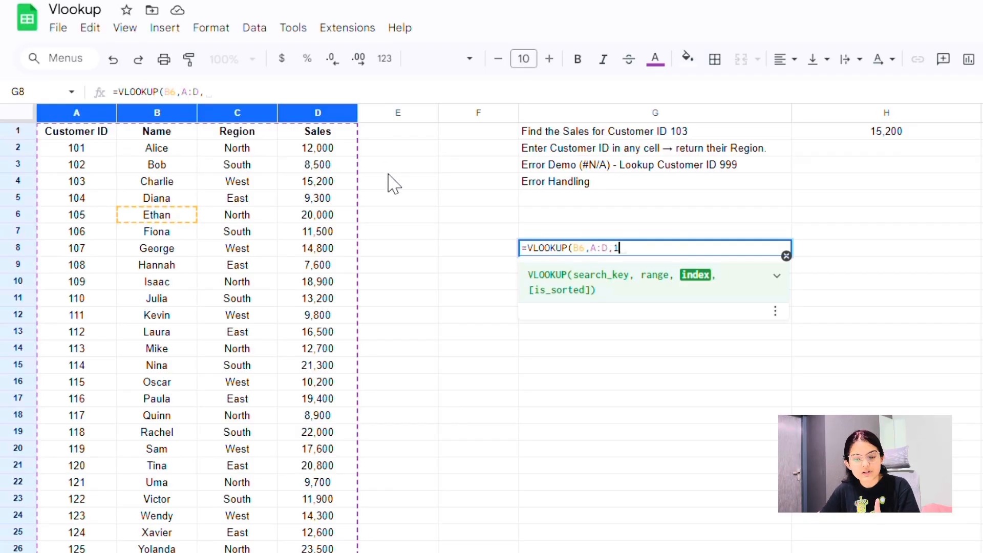
pyautogui.write(', ')
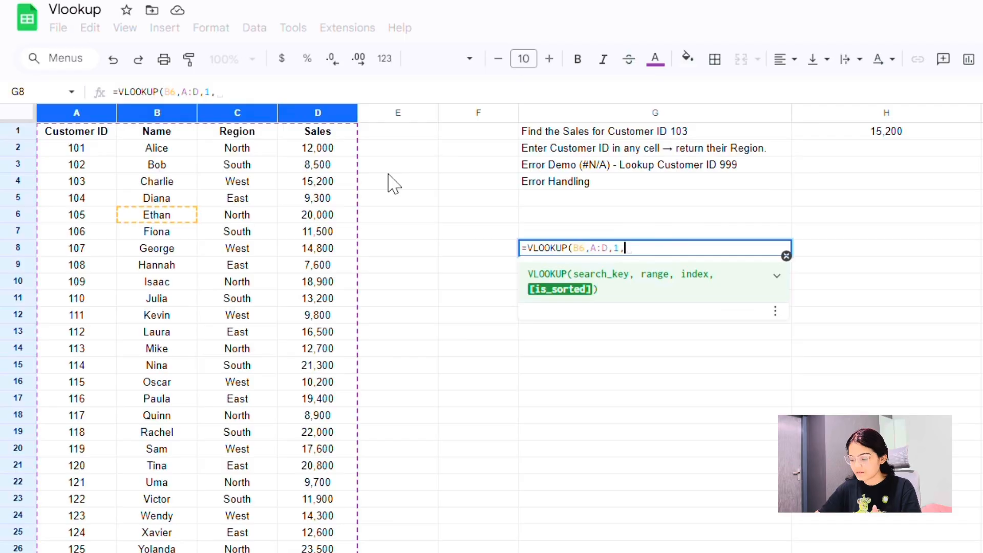
pyautogui.write('FALSE)')
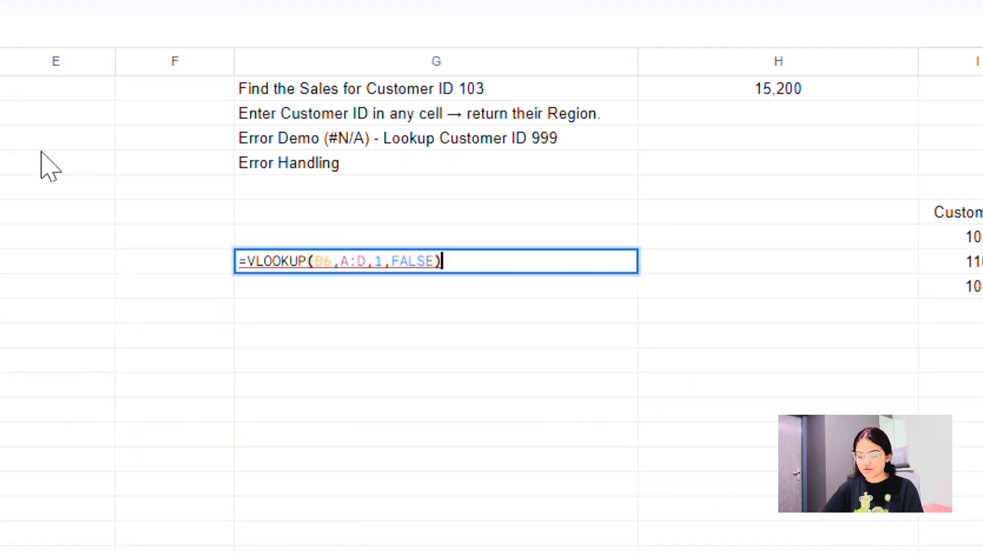
pyautogui.press('Return')
# Inspect the error details of the VLOOKUP result in cell G8.
pyautogui.click(469, 339)
pyautogui.click(693, 331)
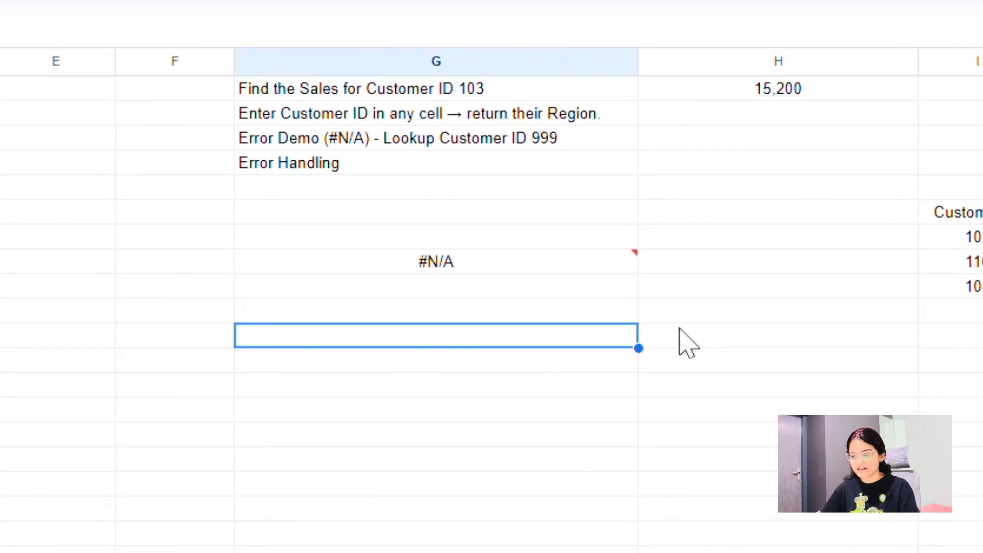
pyautogui.click(409, 270)
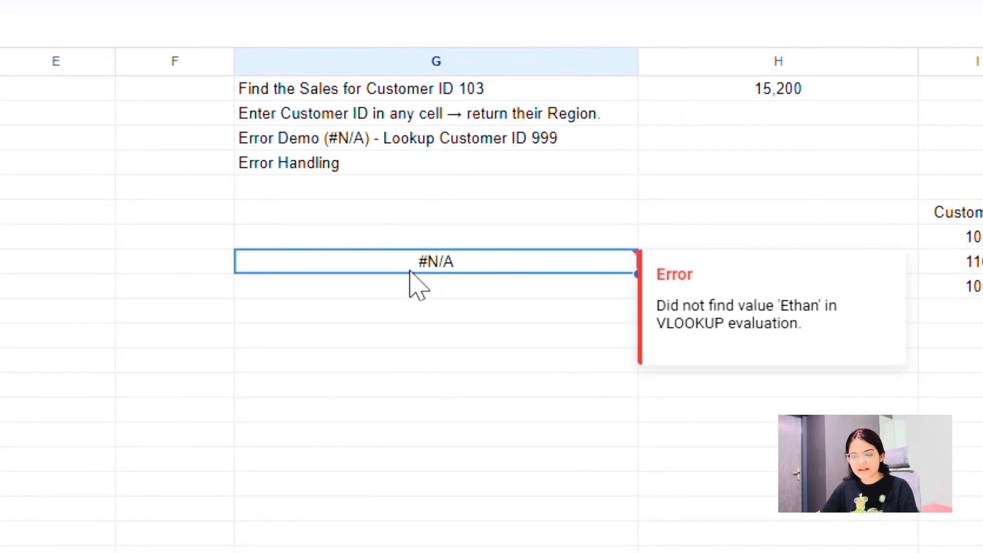
pyautogui.moveTo(704, 323); pyautogui.dragTo(772, 334)
pyautogui.click(770, 332)
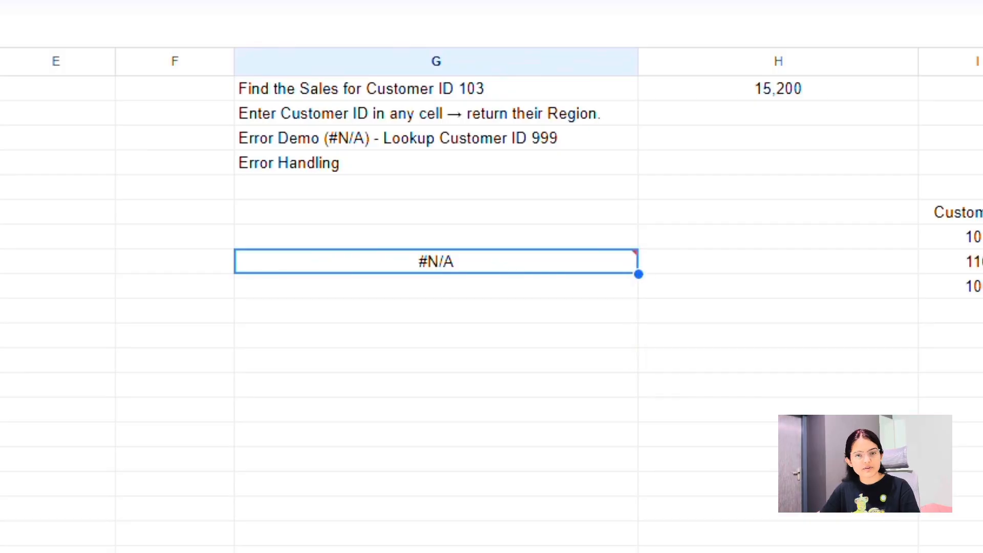
pyautogui.click(1, 261)
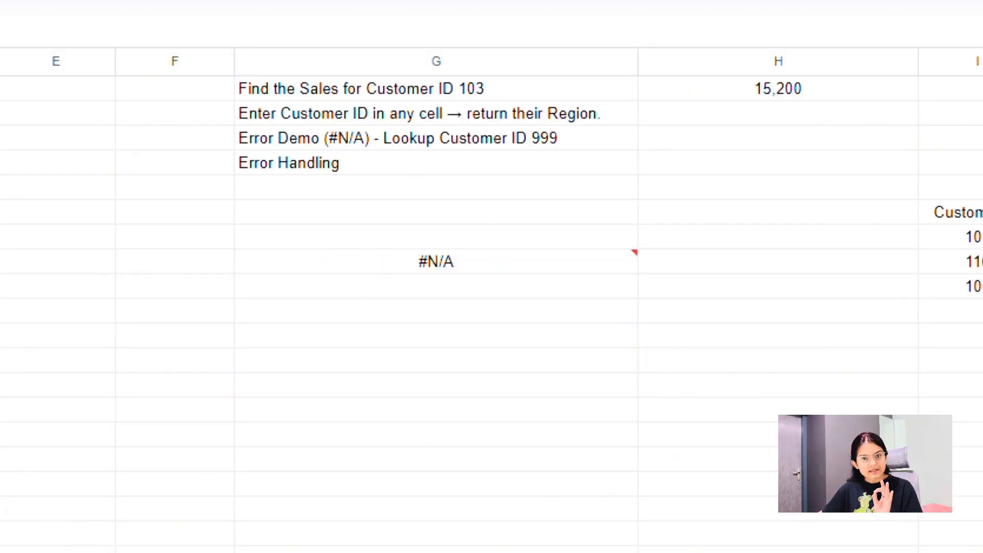